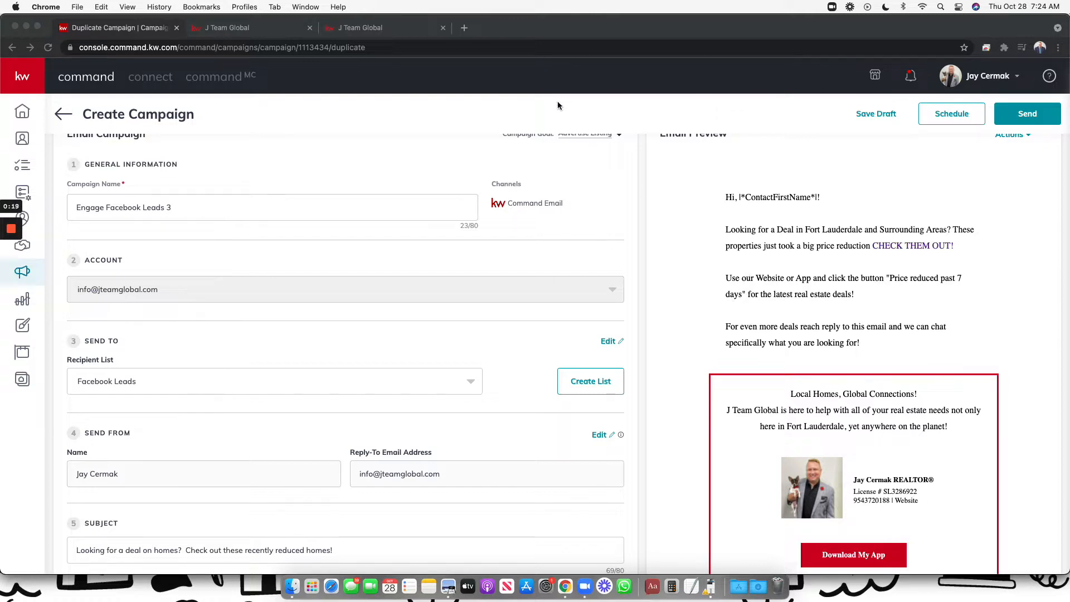
Switch to the J Team Global Fort Lauderdale search showing 34 houses priced $400k–$1.25m
{"action": "left_click", "coordinate": [260, 17]}
{"action": "left_click", "coordinate": [254, 33]}
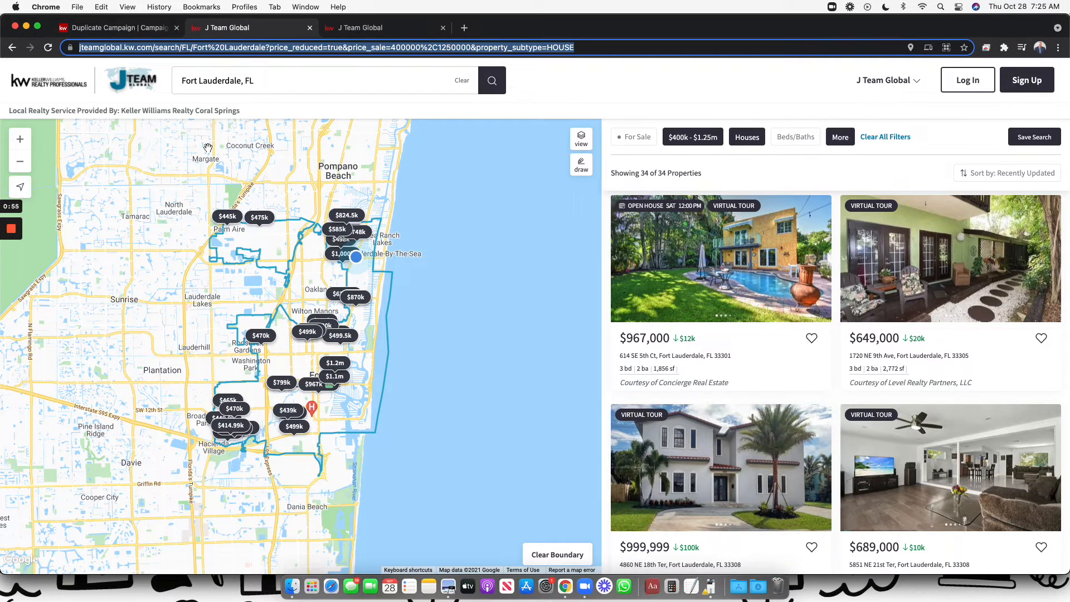
{"action": "left_click", "coordinate": [642, 139]}
{"action": "left_click", "coordinate": [645, 143]}
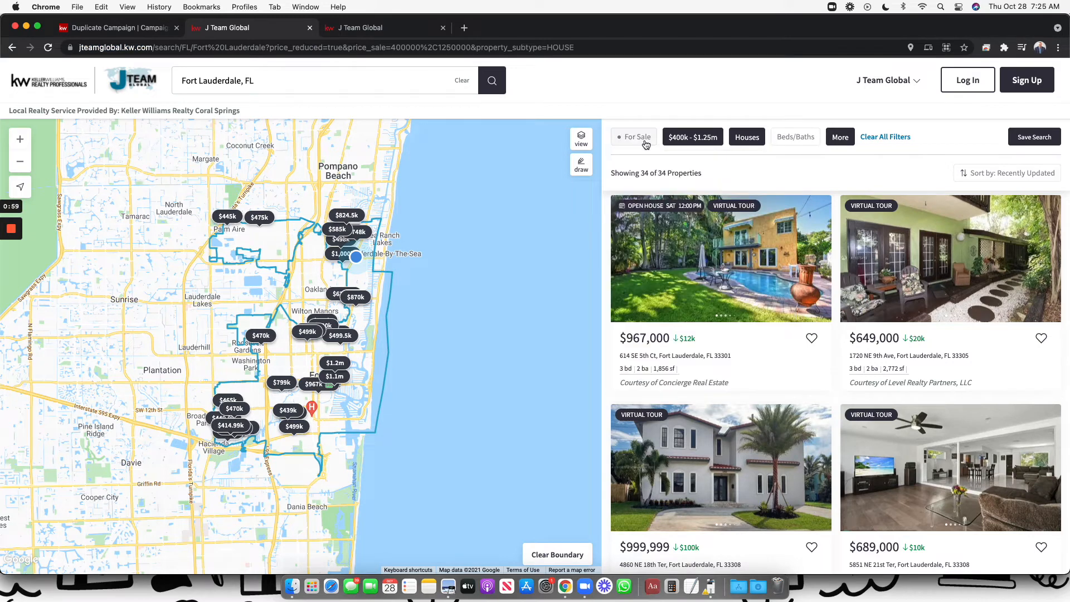
{"action": "left_click", "coordinate": [690, 142]}
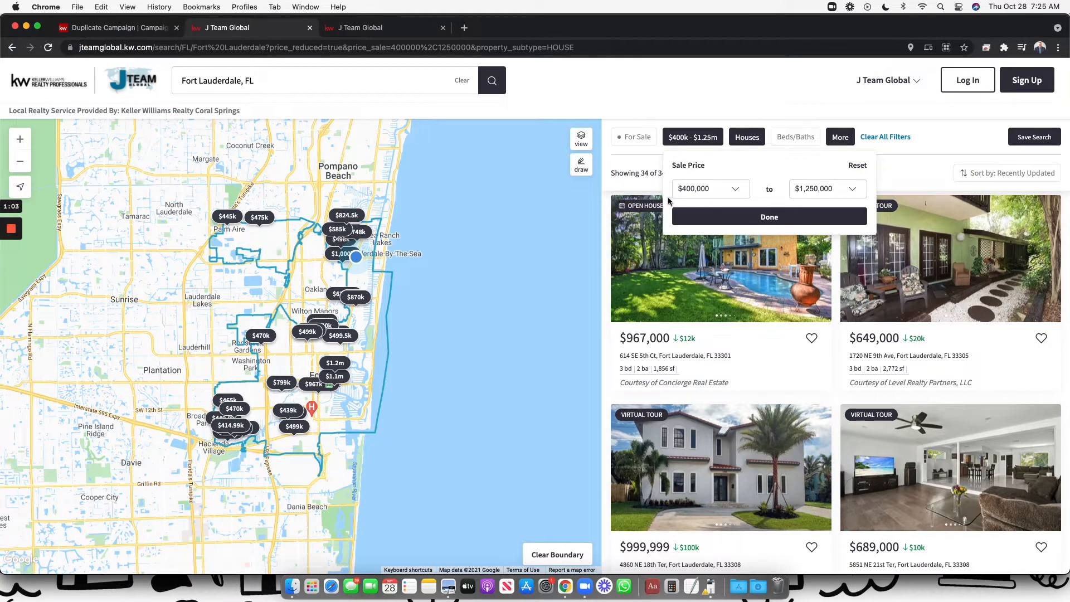
{"action": "left_click", "coordinate": [719, 91]}
{"action": "left_click", "coordinate": [753, 138]}
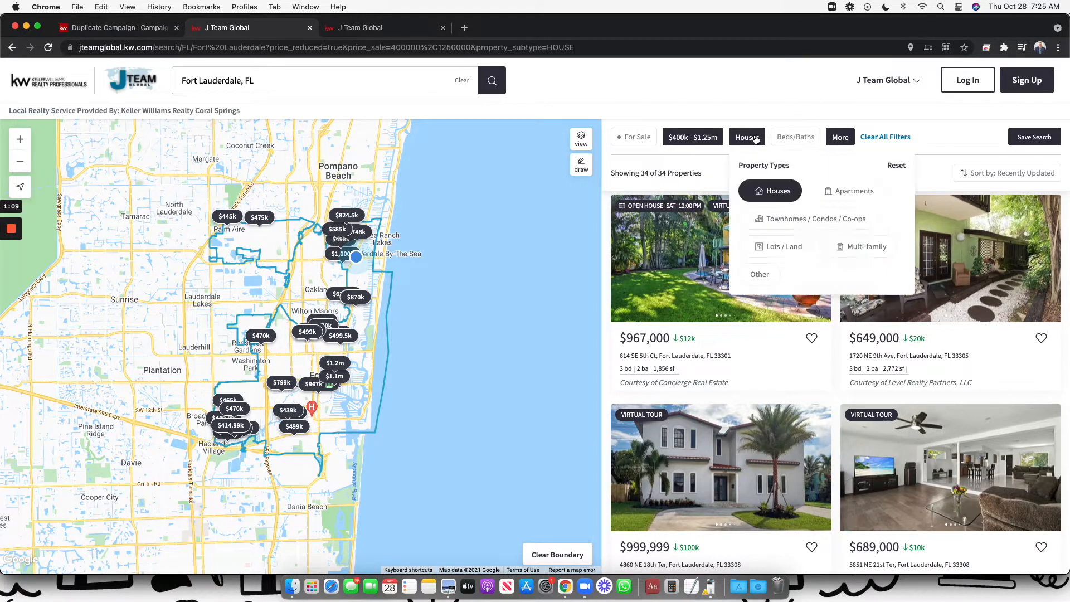
{"action": "left_click", "coordinate": [755, 111]}
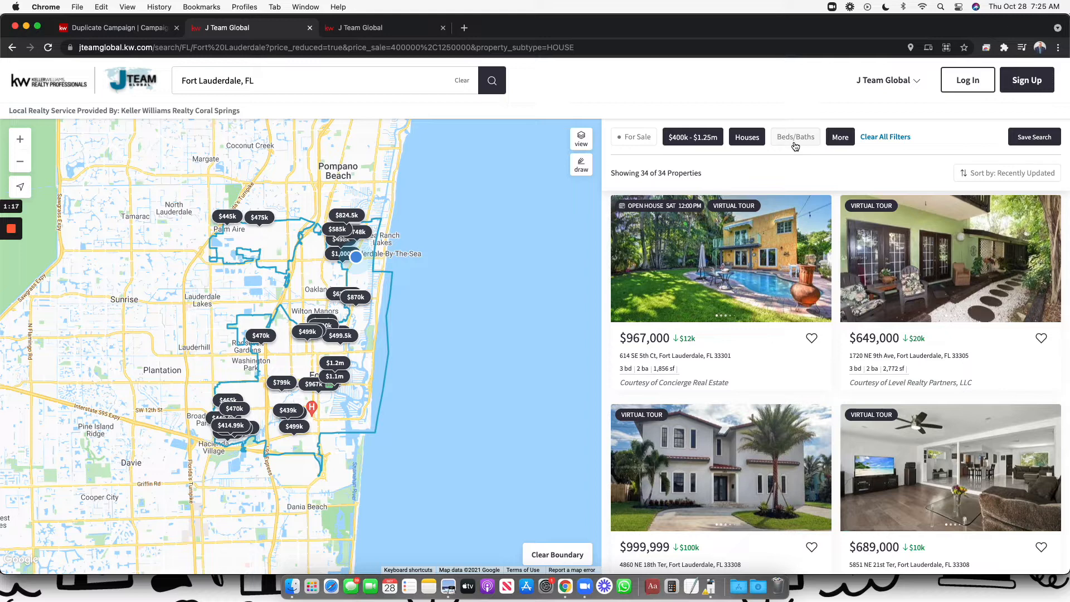
{"action": "left_click", "coordinate": [840, 139]}
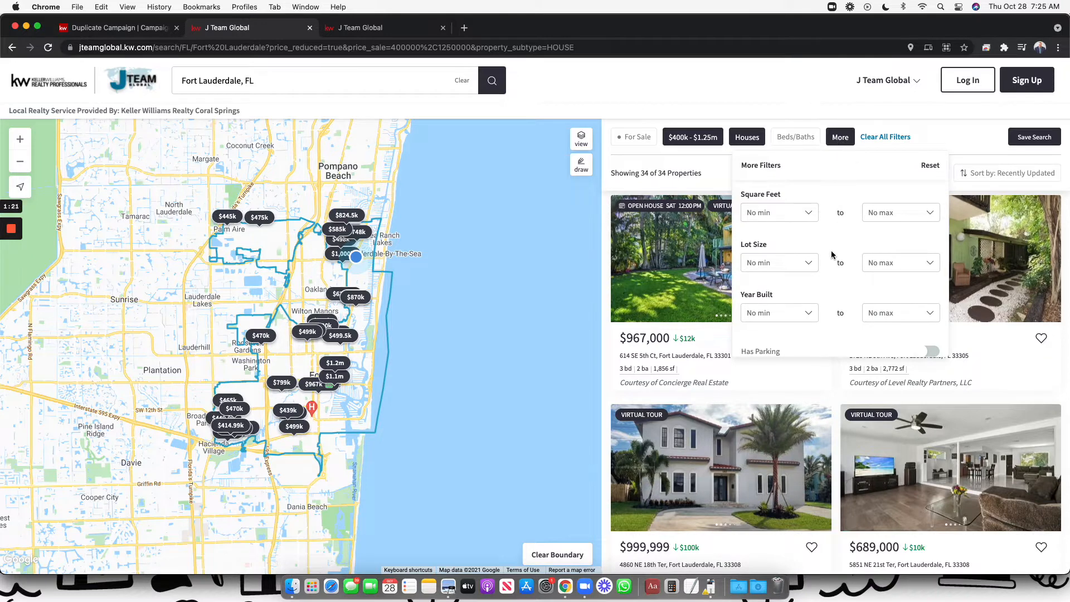
{"action": "scroll", "coordinate": [831, 250], "scroll_direction": "down", "scroll_amount": 5}
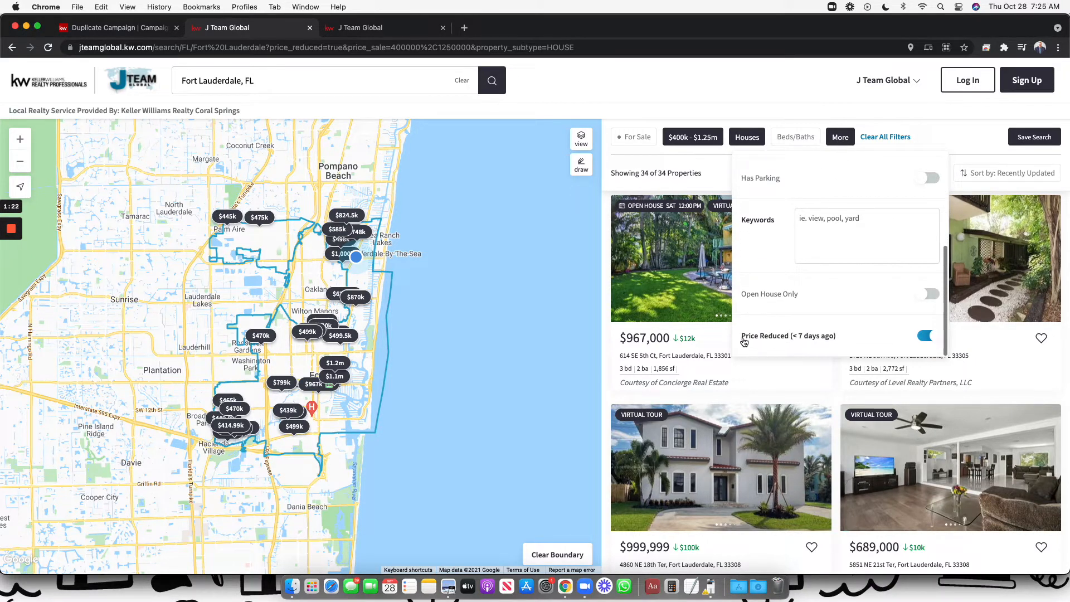
{"action": "left_click", "coordinate": [925, 341]}
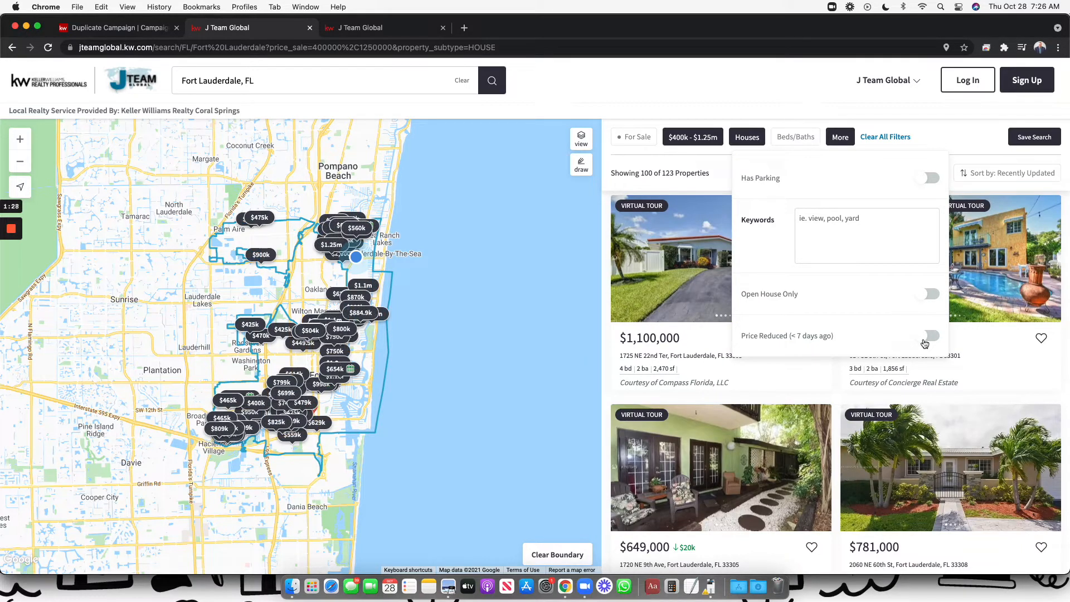
{"action": "left_click", "coordinate": [925, 341]}
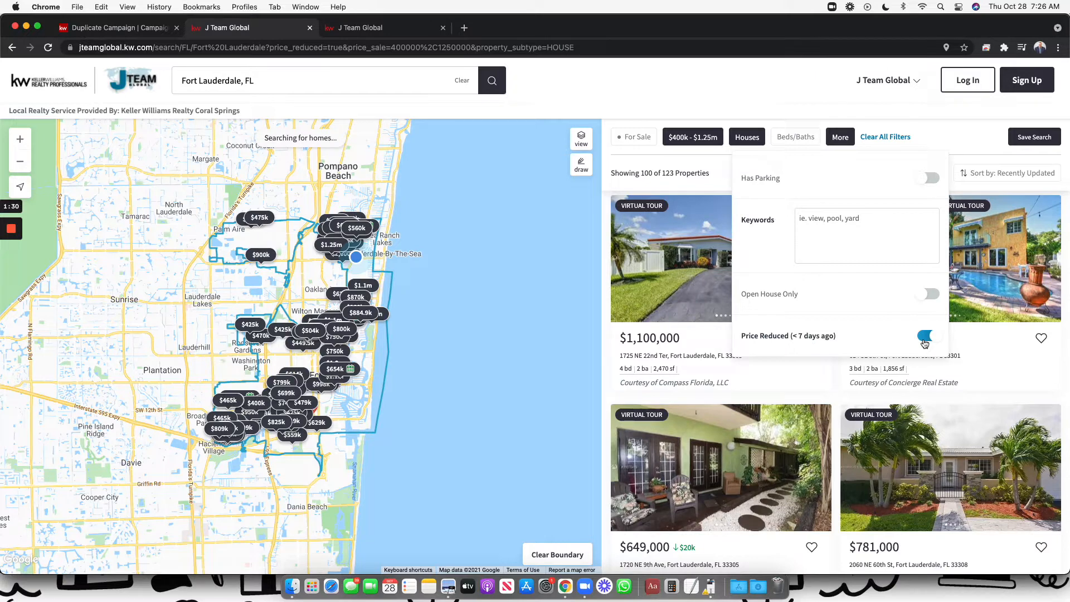
{"action": "left_click", "coordinate": [970, 132]}
{"action": "scroll", "coordinate": [942, 377], "scroll_direction": "down", "scroll_amount": 1}
{"action": "scroll", "coordinate": [942, 376], "scroll_direction": "down", "scroll_amount": 5}
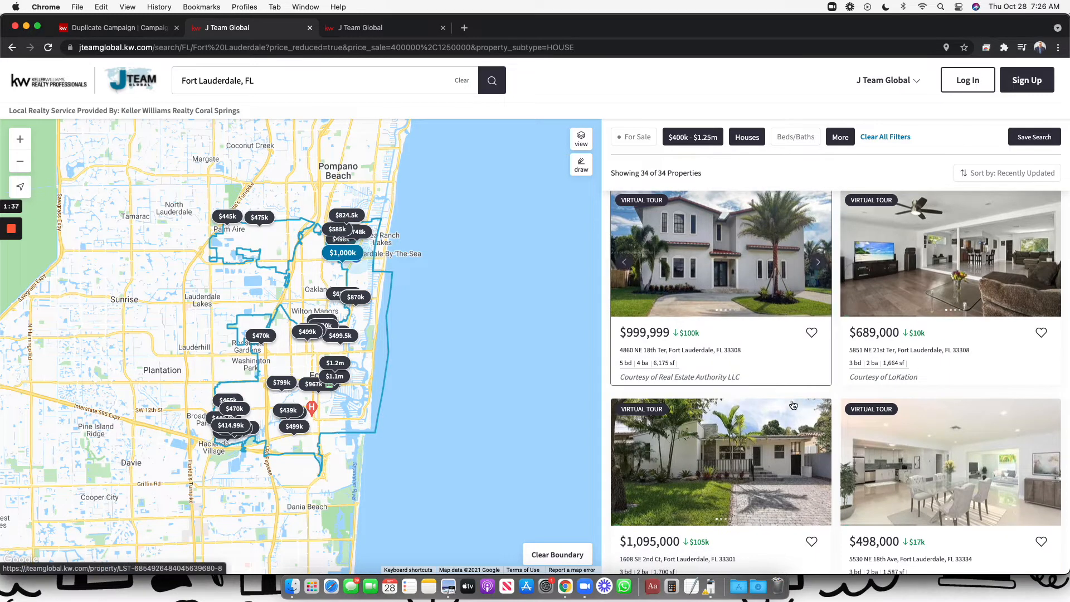
{"action": "scroll", "coordinate": [827, 471], "scroll_direction": "down", "scroll_amount": 4}
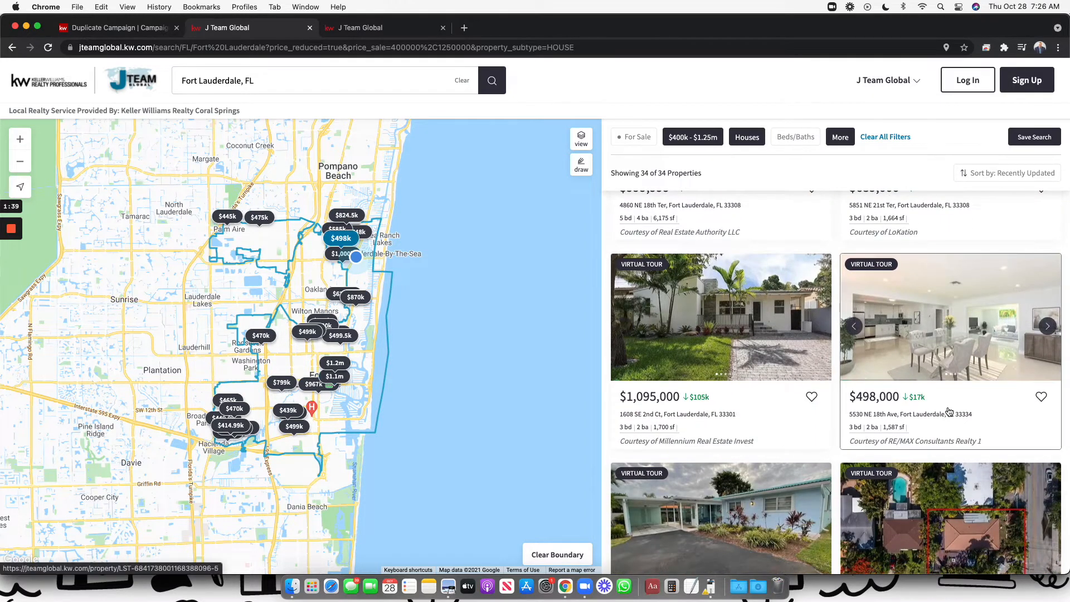
{"action": "scroll", "coordinate": [948, 407], "scroll_direction": "down", "scroll_amount": 4}
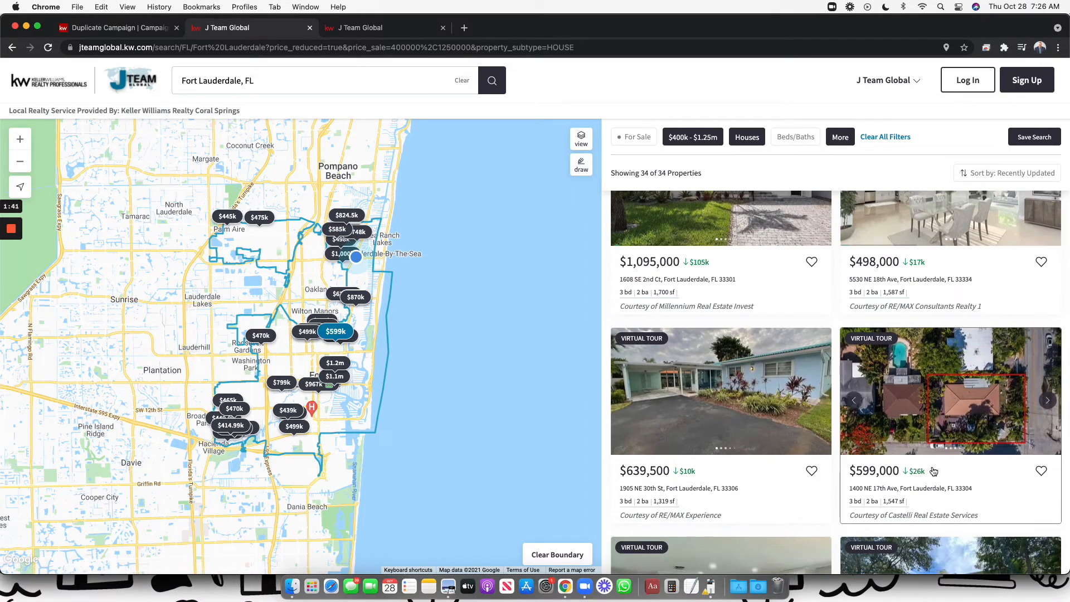
{"action": "scroll", "coordinate": [718, 434], "scroll_direction": "down", "scroll_amount": 5}
{"action": "scroll", "coordinate": [772, 346], "scroll_direction": "up", "scroll_amount": 10}
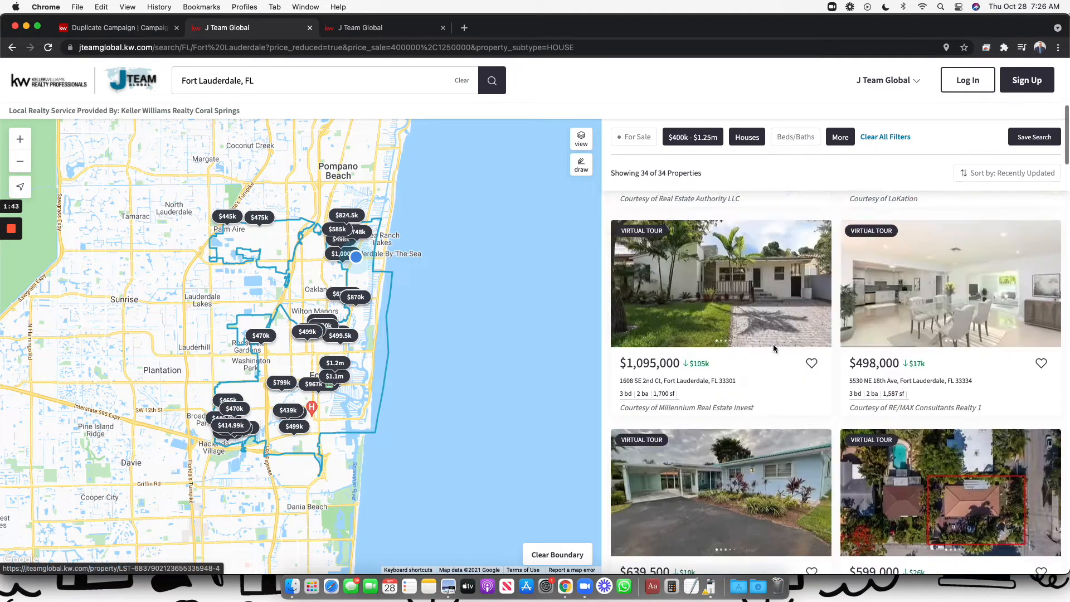
Reopen the copied Fort Lauderdale price-reduced house search in a fresh new tab
{"action": "left_click", "coordinate": [456, 47]}
{"action": "key", "text": "super+c"}
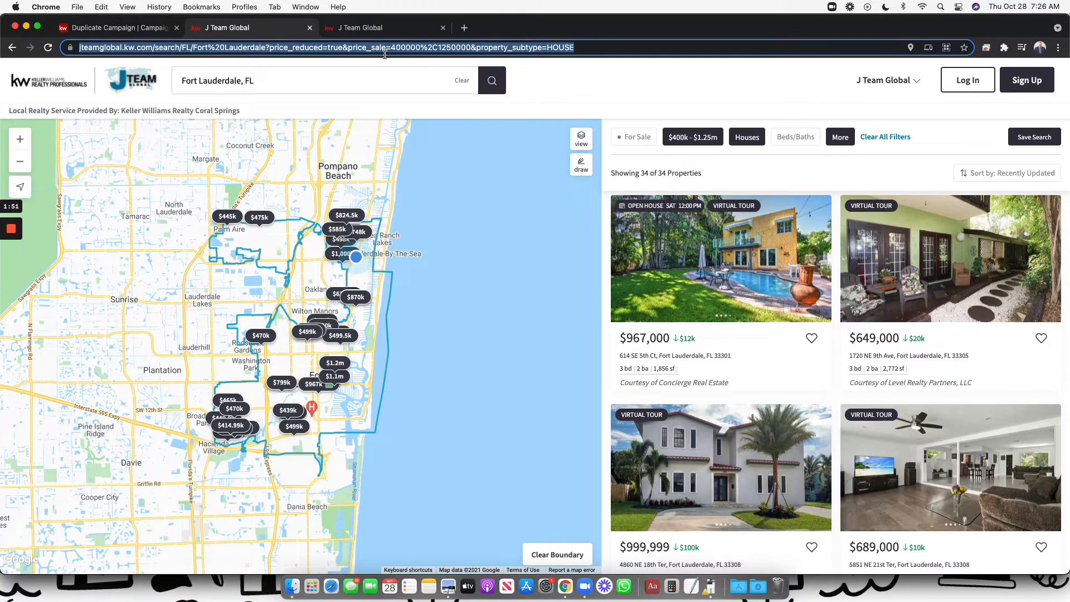
{"action": "left_click", "coordinate": [379, 33]}
{"action": "left_click", "coordinate": [440, 30]}
{"action": "left_click", "coordinate": [333, 30]}
{"action": "left_click", "coordinate": [426, 50]}
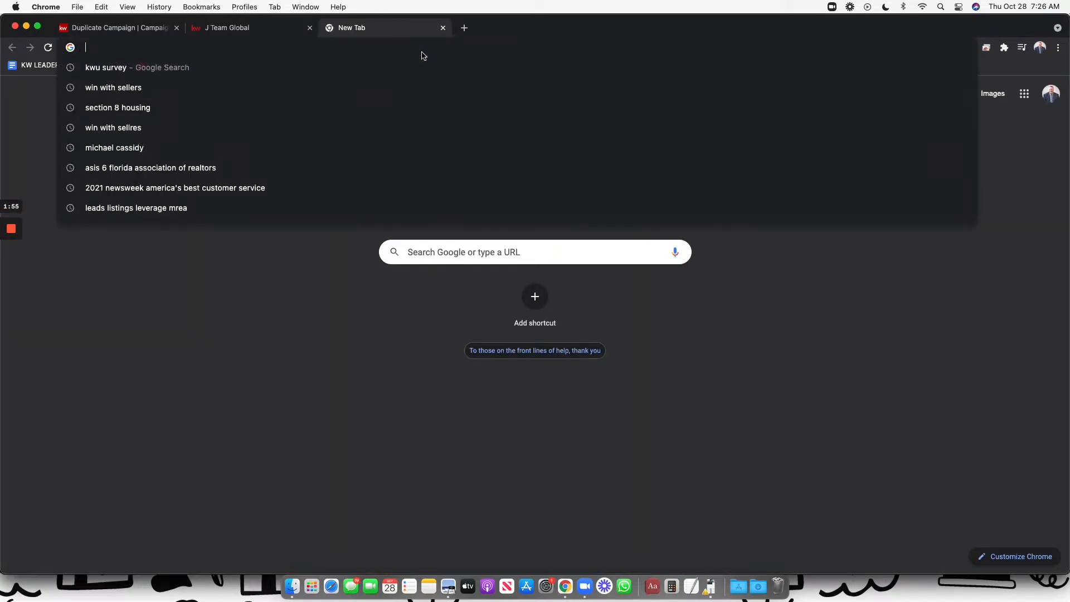
{"action": "key", "text": "super+v"}
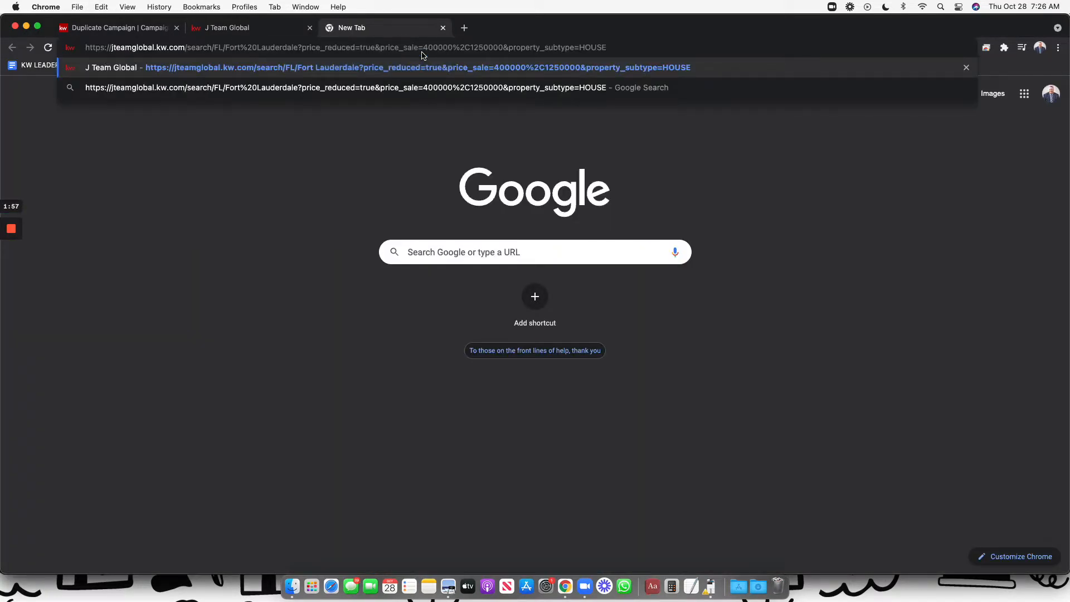
{"action": "key", "text": "Return"}
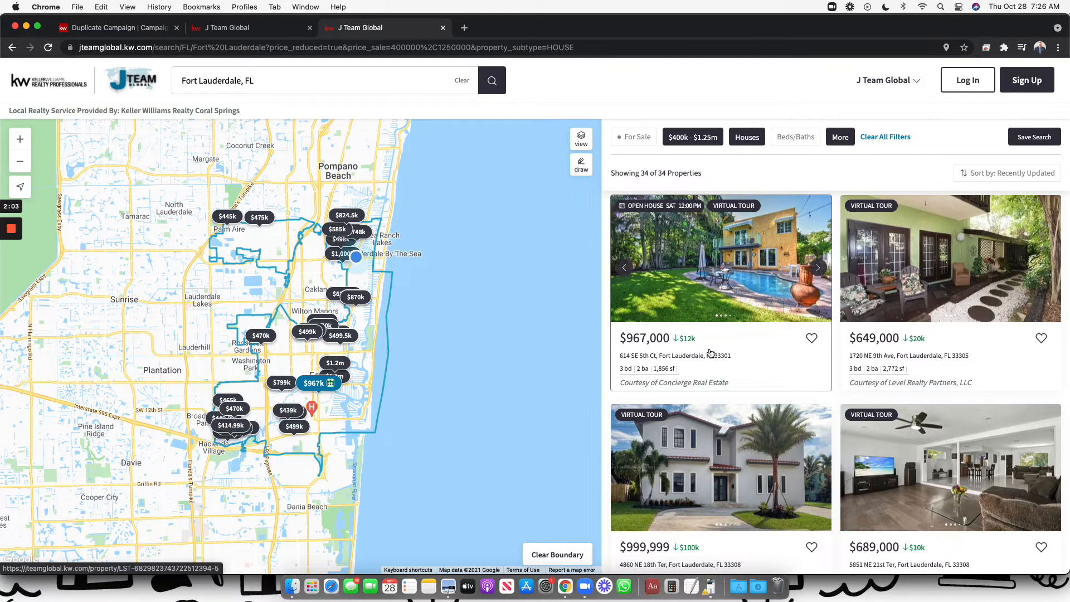
Review the reloaded search results, glance at the duplicated campaign, then return to the search tab
{"action": "left_click", "coordinate": [356, 47]}
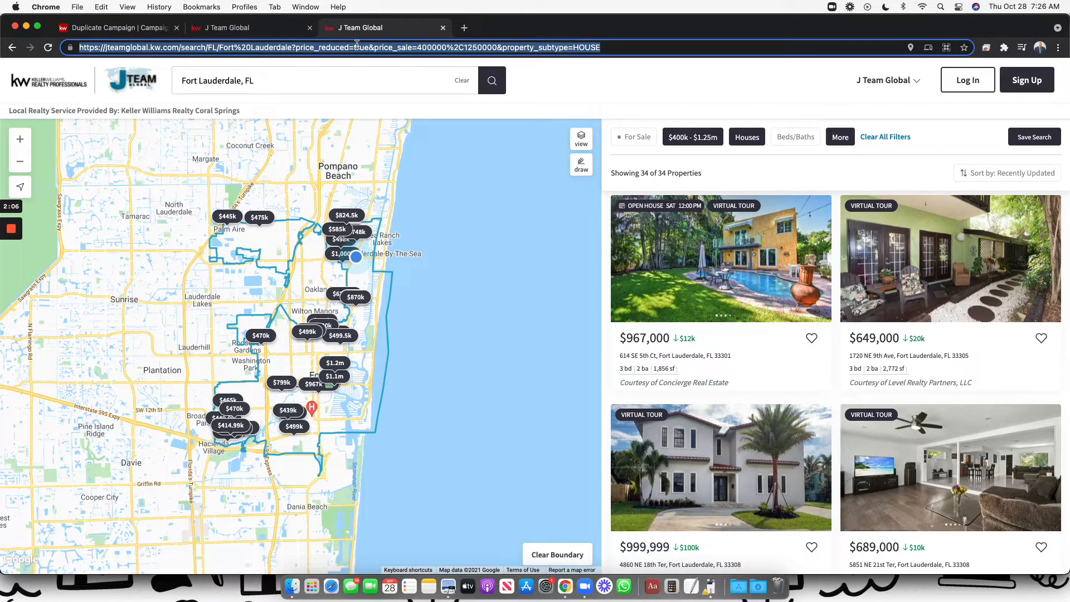
{"action": "scroll", "coordinate": [899, 349], "scroll_direction": "down", "scroll_amount": 3}
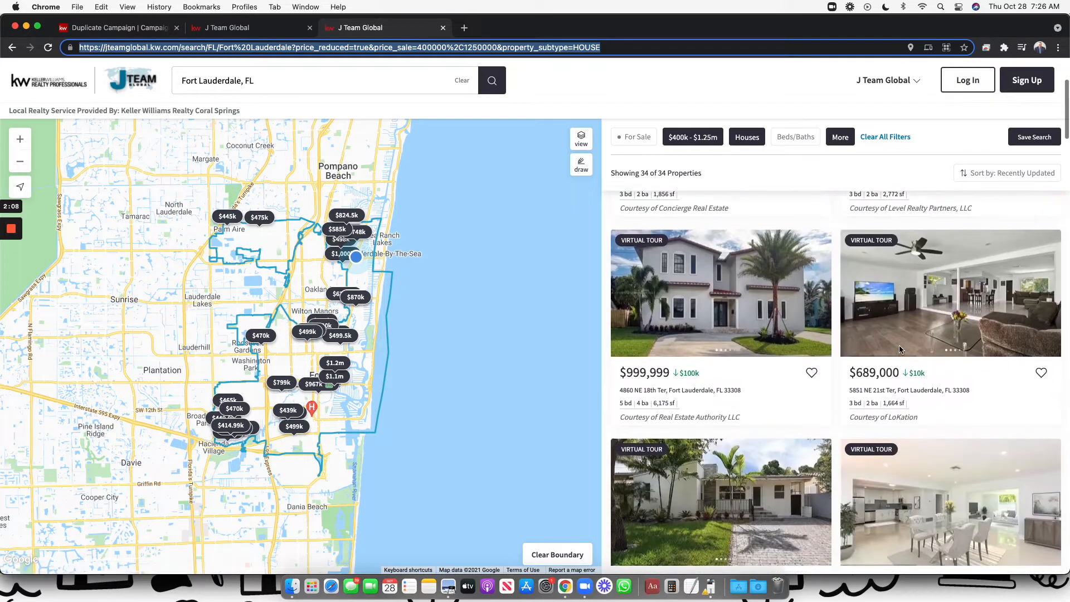
{"action": "scroll", "coordinate": [899, 350], "scroll_direction": "down", "scroll_amount": 2}
{"action": "scroll", "coordinate": [880, 306], "scroll_direction": "up", "scroll_amount": 5}
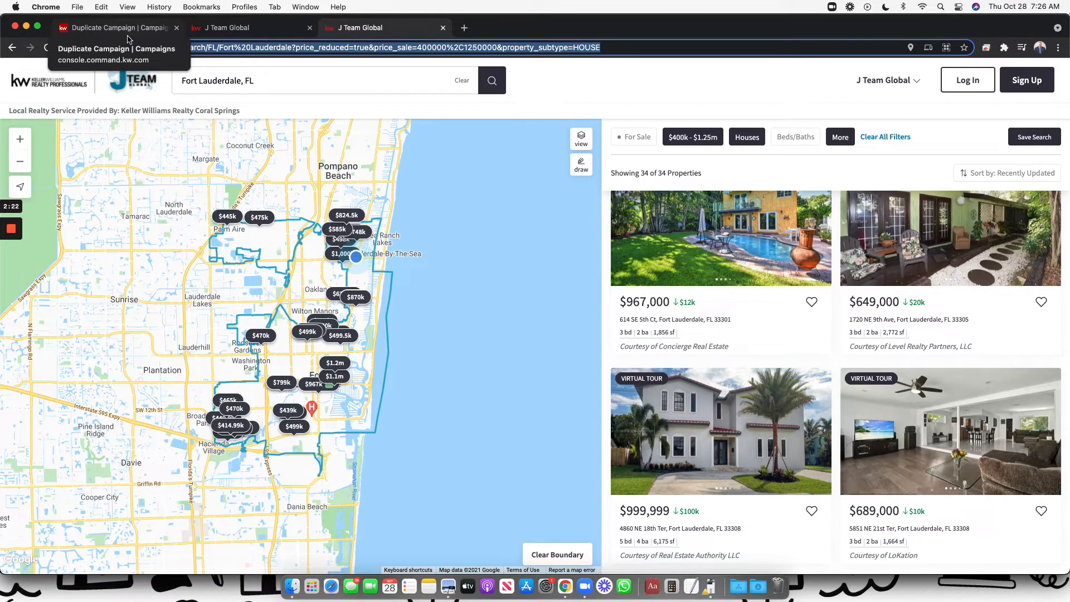
{"action": "left_click", "coordinate": [128, 34]}
{"action": "scroll", "coordinate": [328, 214], "scroll_direction": "up", "scroll_amount": 2}
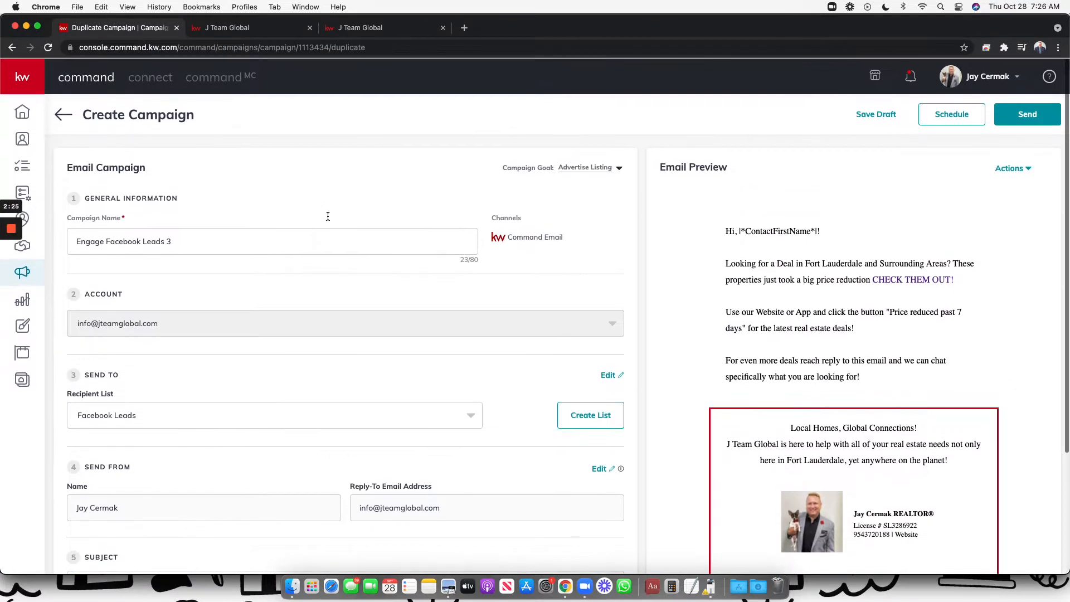
{"action": "left_click", "coordinate": [359, 29]}
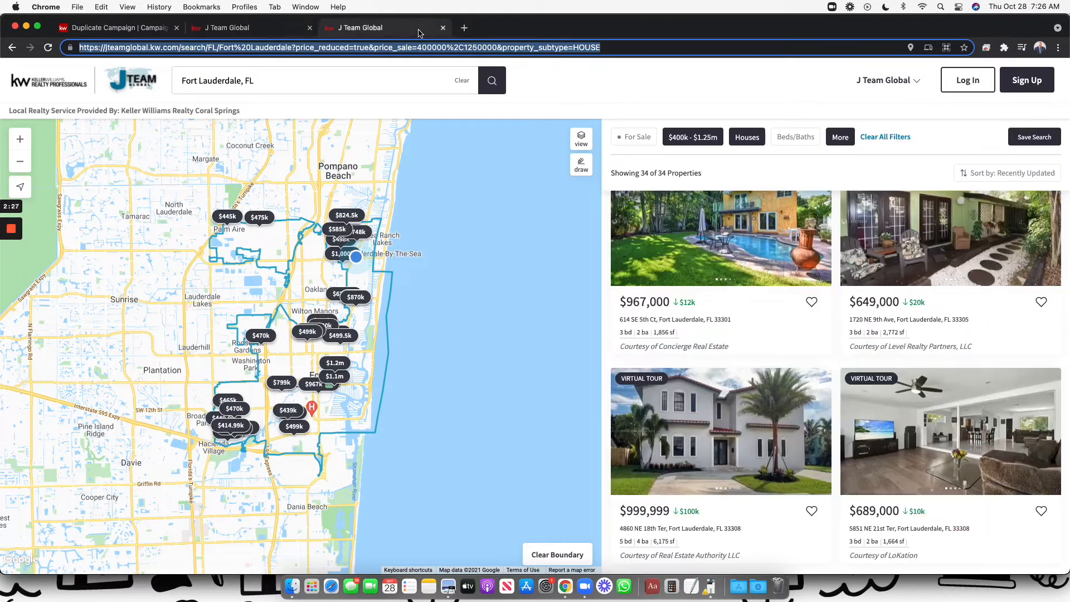
Load the Command agent site and start a new email campaign from the campaigns dashboard
{"action": "left_click", "coordinate": [385, 51]}
{"action": "type", "text": "agent.k"}
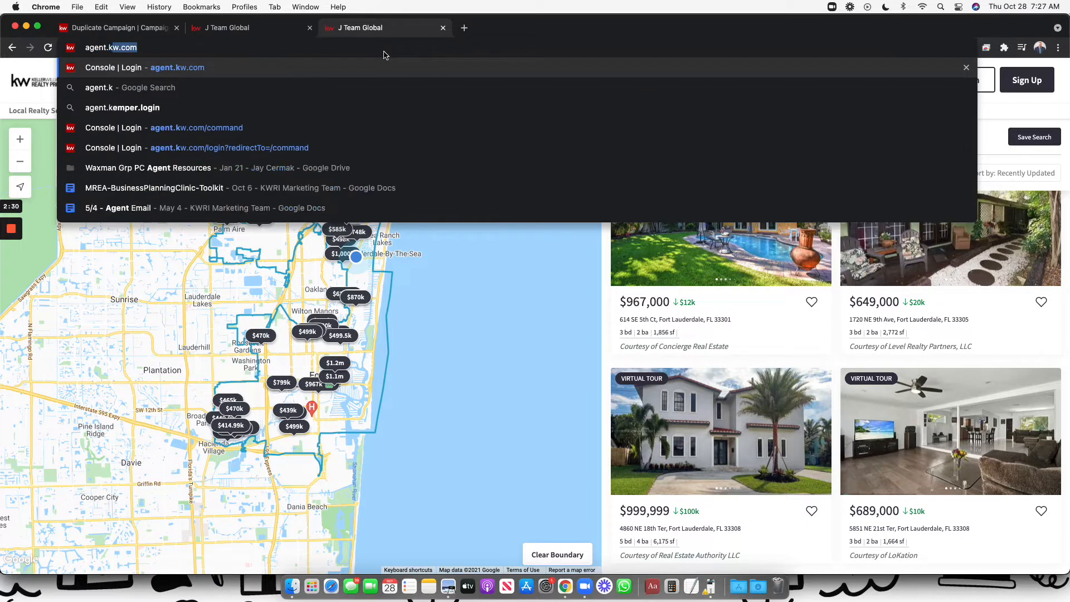
{"action": "key", "text": "Return"}
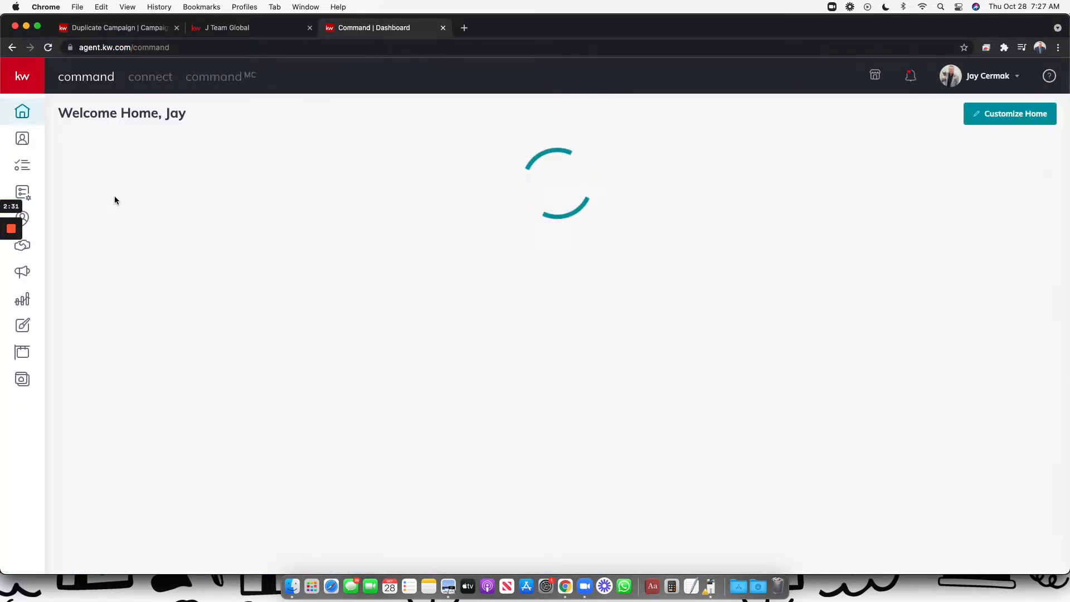
{"action": "left_click", "coordinate": [24, 276]}
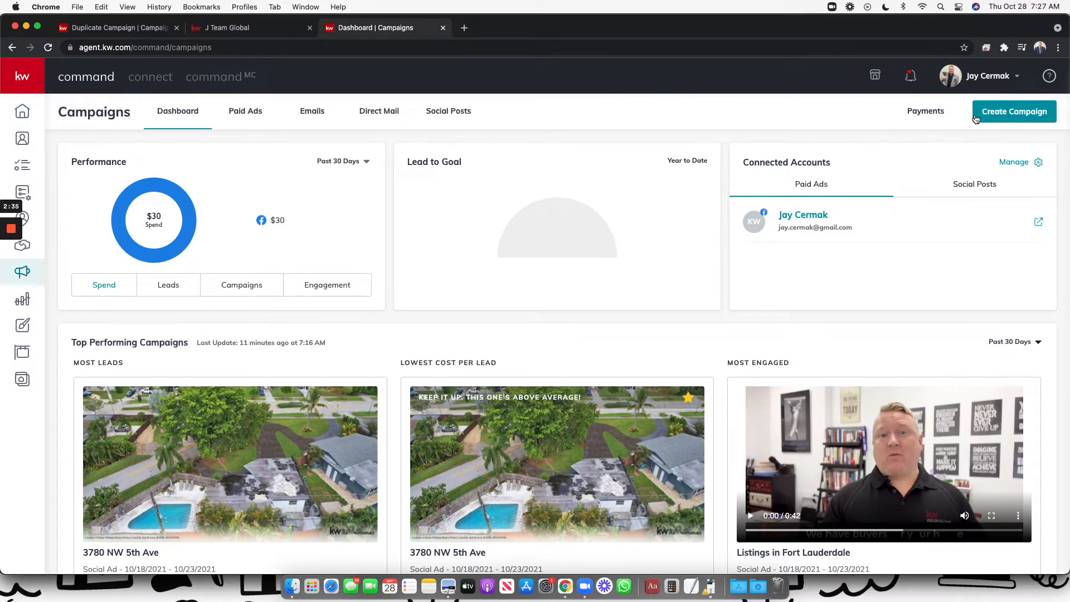
{"action": "left_click", "coordinate": [1013, 111]}
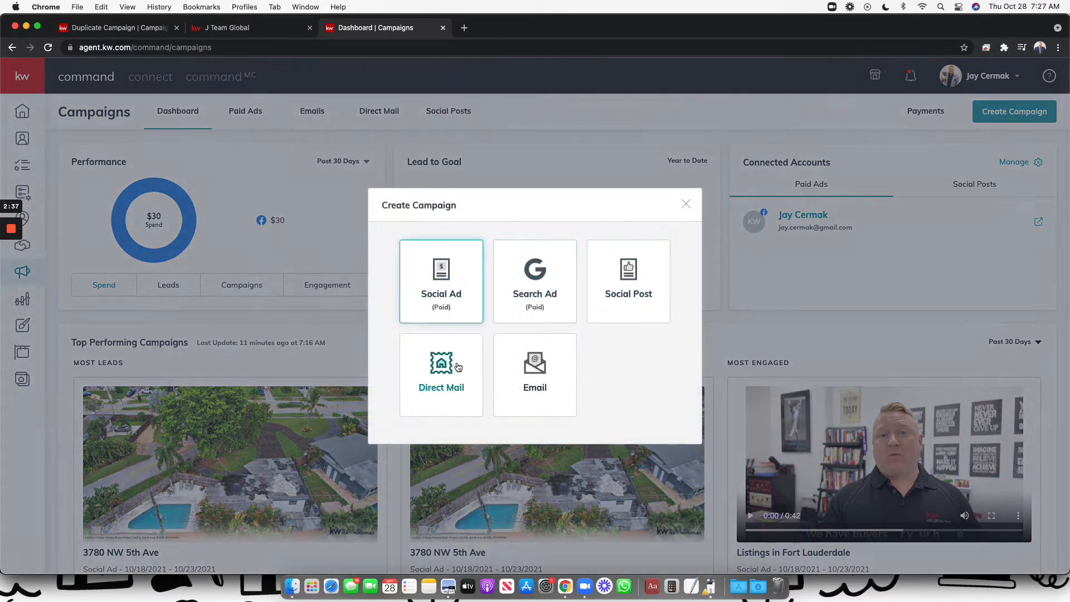
{"action": "left_click", "coordinate": [540, 381]}
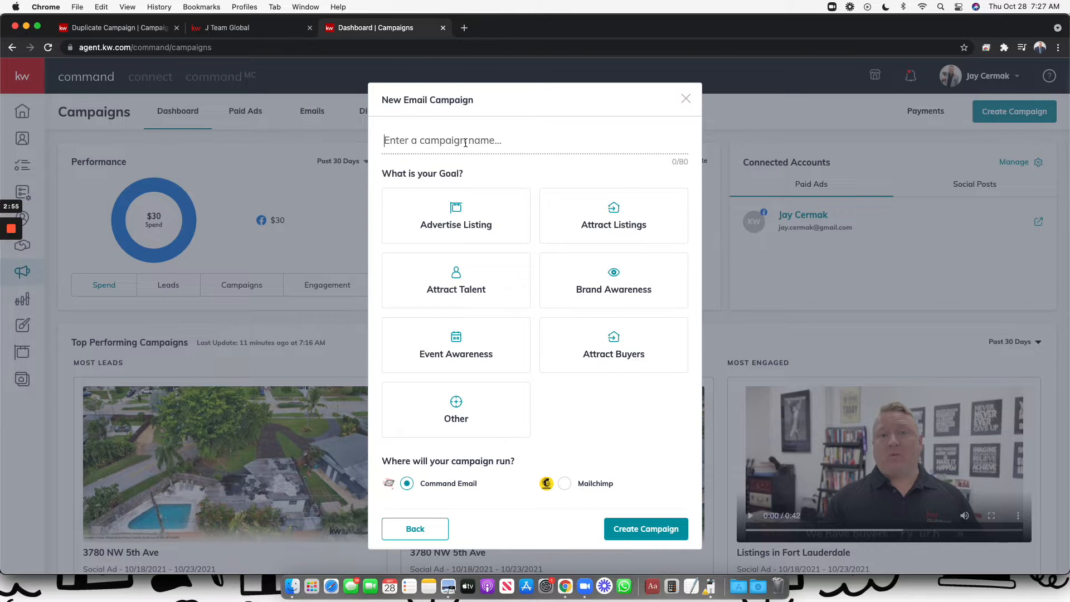
Name the campaign 'Facebook Lead Follow Up', choose the Attract Listings goal, and create it
{"action": "type", "text": "Facebook Lau"}
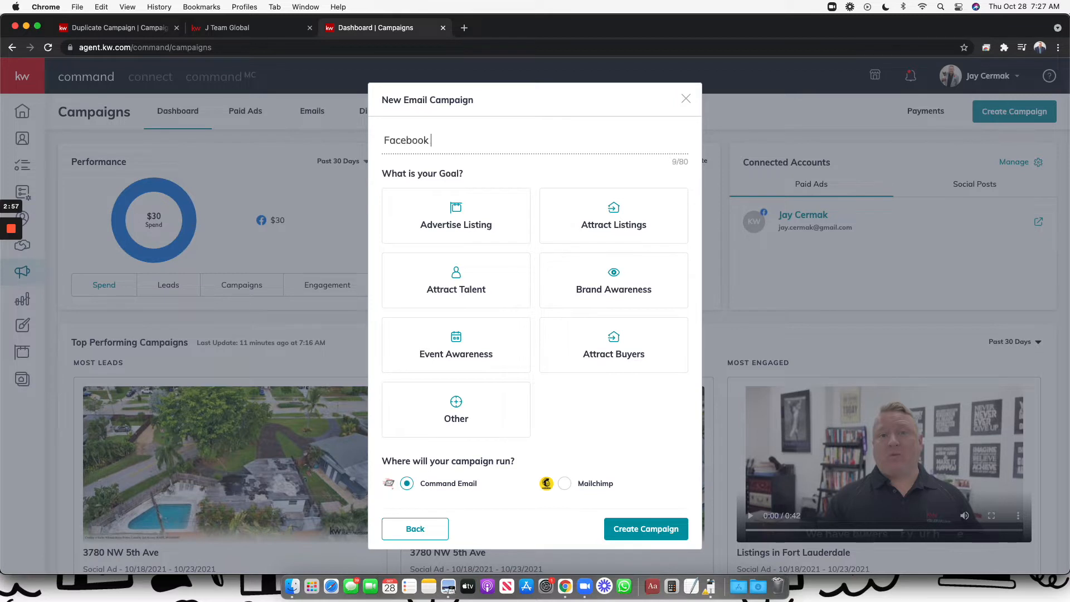
{"action": "key", "text": "BackSpace"}
{"action": "key", "text": "BackSpace"}
{"action": "type", "text": "ead Follow Up"}
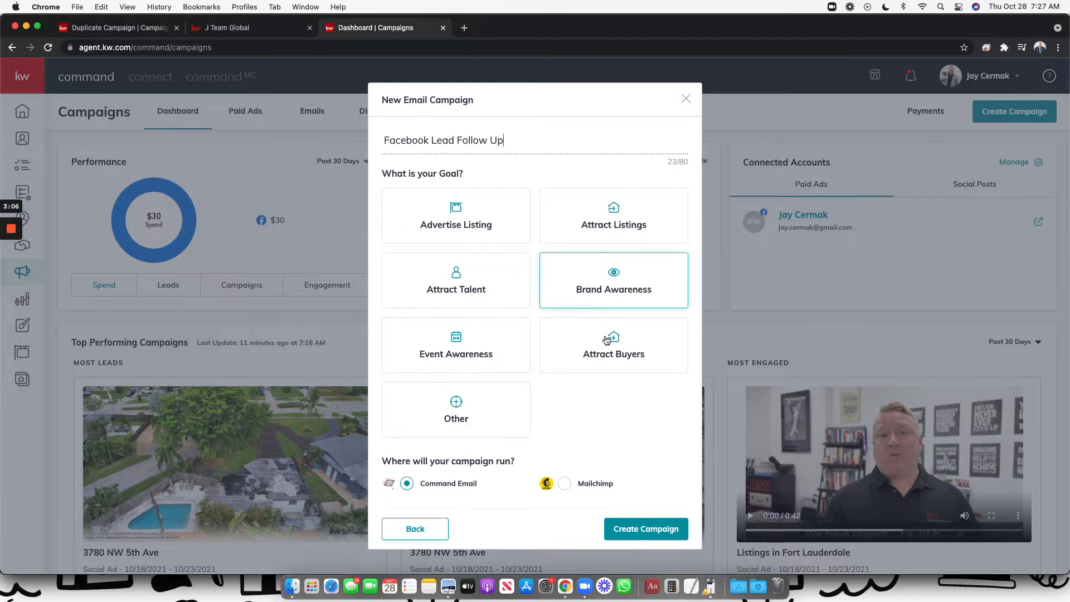
{"action": "left_click", "coordinate": [469, 210]}
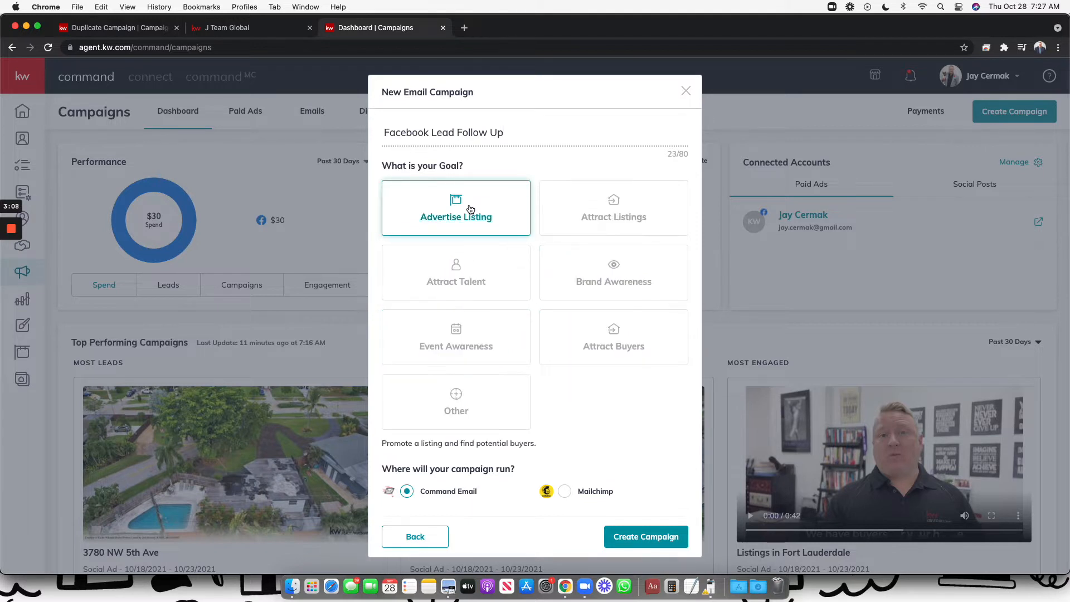
{"action": "left_click", "coordinate": [598, 226]}
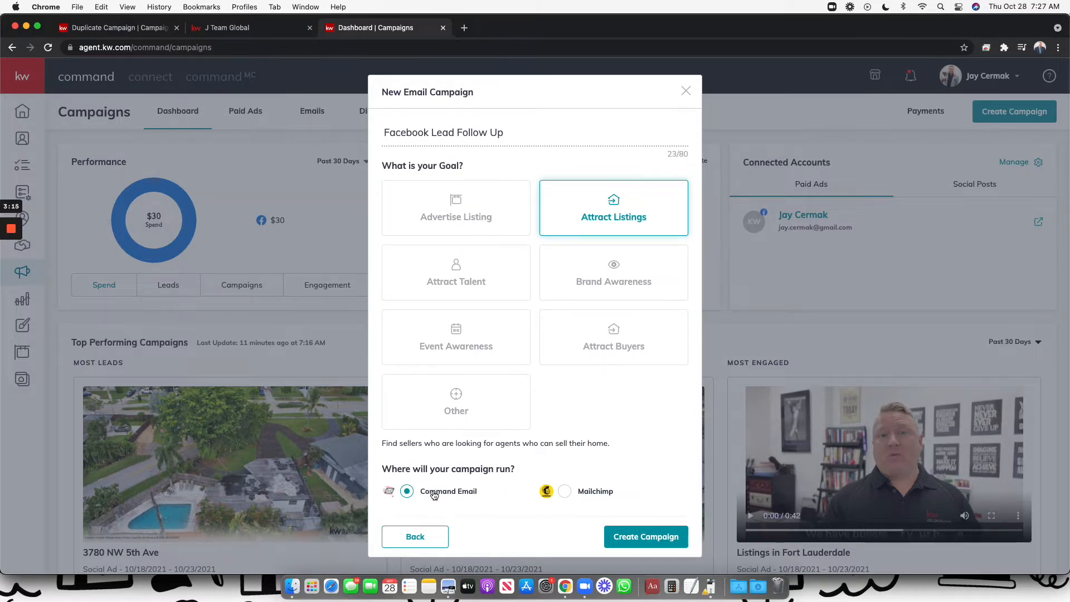
{"action": "left_click", "coordinate": [646, 537]}
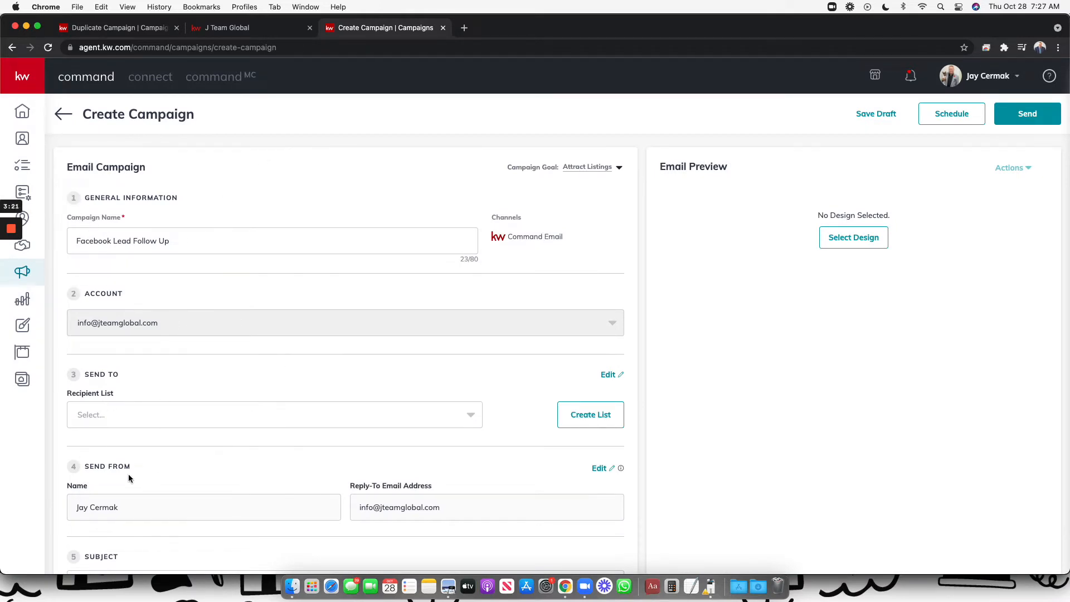
Choose Facebook Leads as the recipient list, then begin a new contact list and show its tags
{"action": "scroll", "coordinate": [123, 475], "scroll_direction": "down", "scroll_amount": 3}
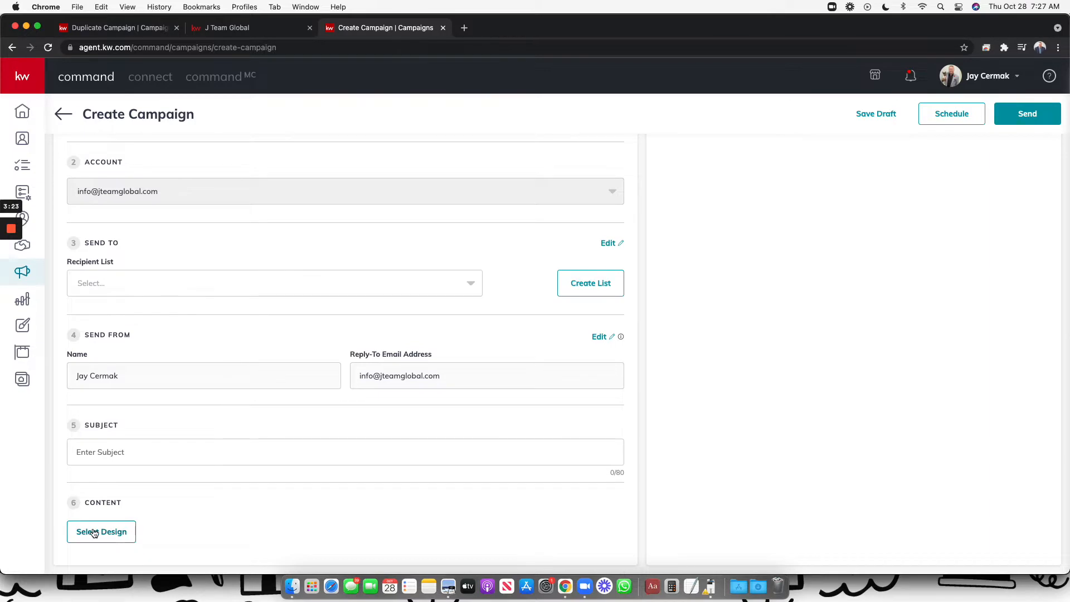
{"action": "scroll", "coordinate": [204, 327], "scroll_direction": "up", "scroll_amount": 3}
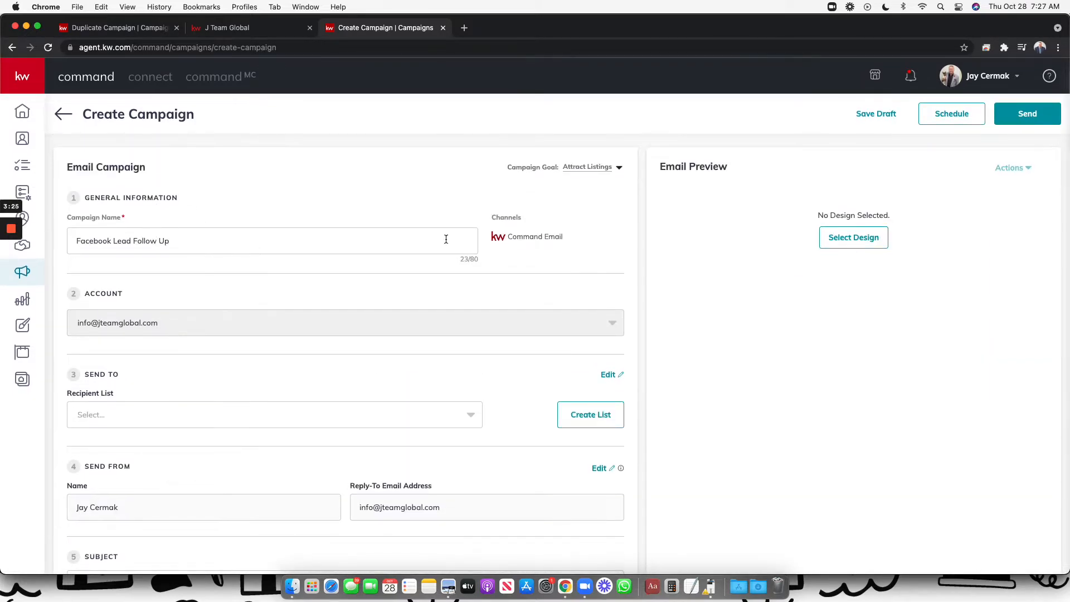
{"action": "scroll", "coordinate": [159, 271], "scroll_direction": "down", "scroll_amount": 1}
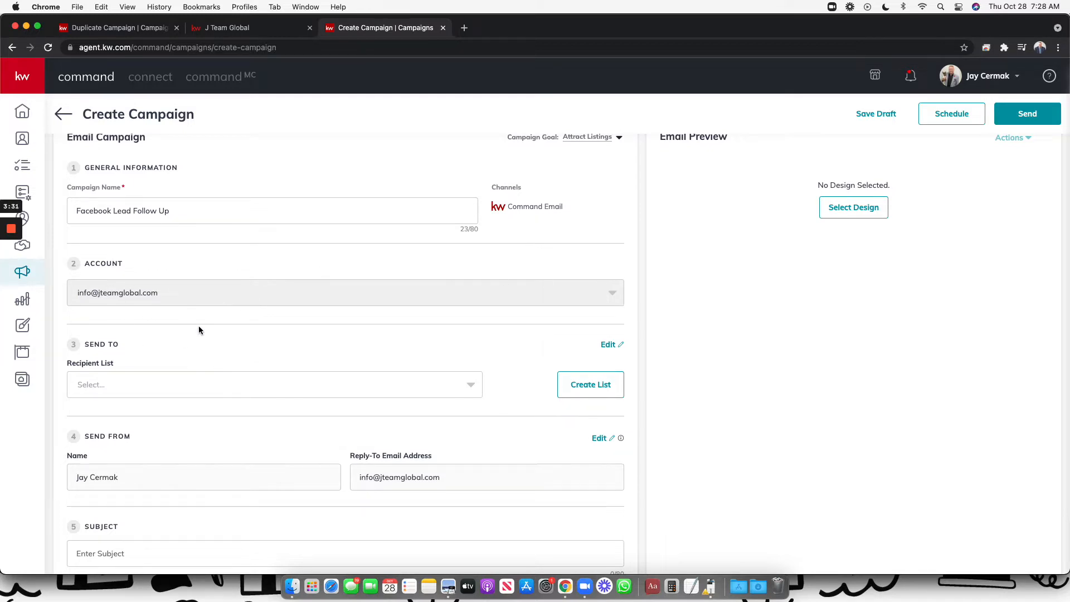
{"action": "scroll", "coordinate": [196, 290], "scroll_direction": "up", "scroll_amount": 1}
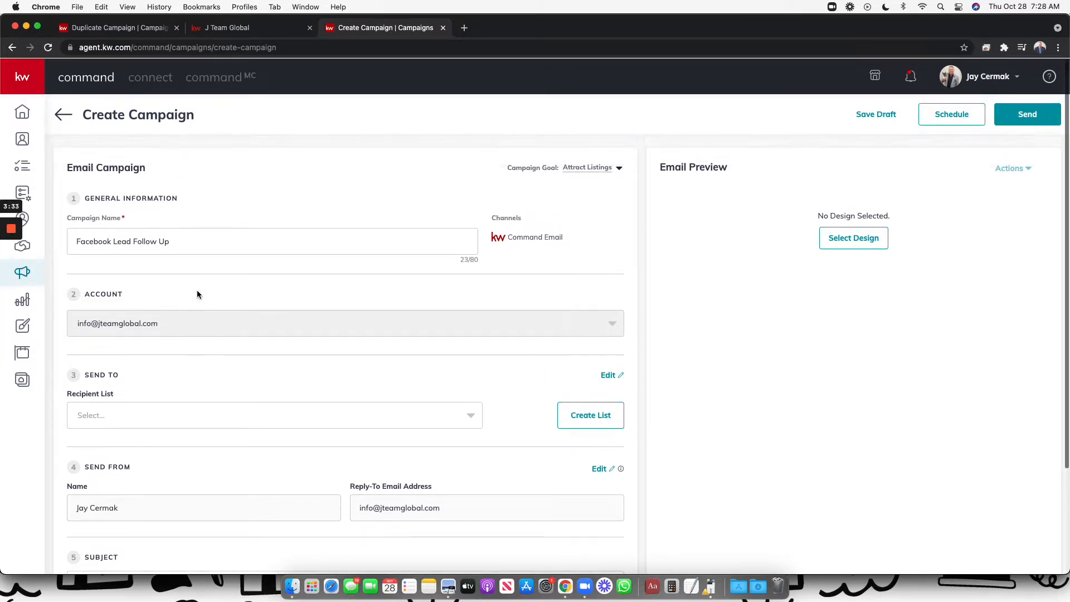
{"action": "scroll", "coordinate": [189, 289], "scroll_direction": "down", "scroll_amount": 3}
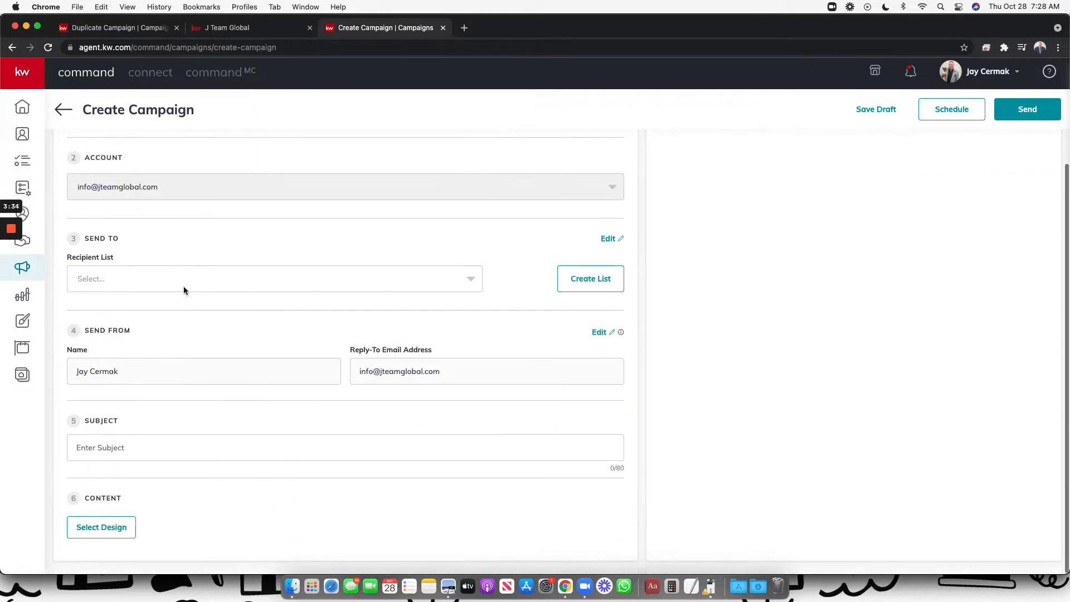
{"action": "left_click", "coordinate": [139, 296]}
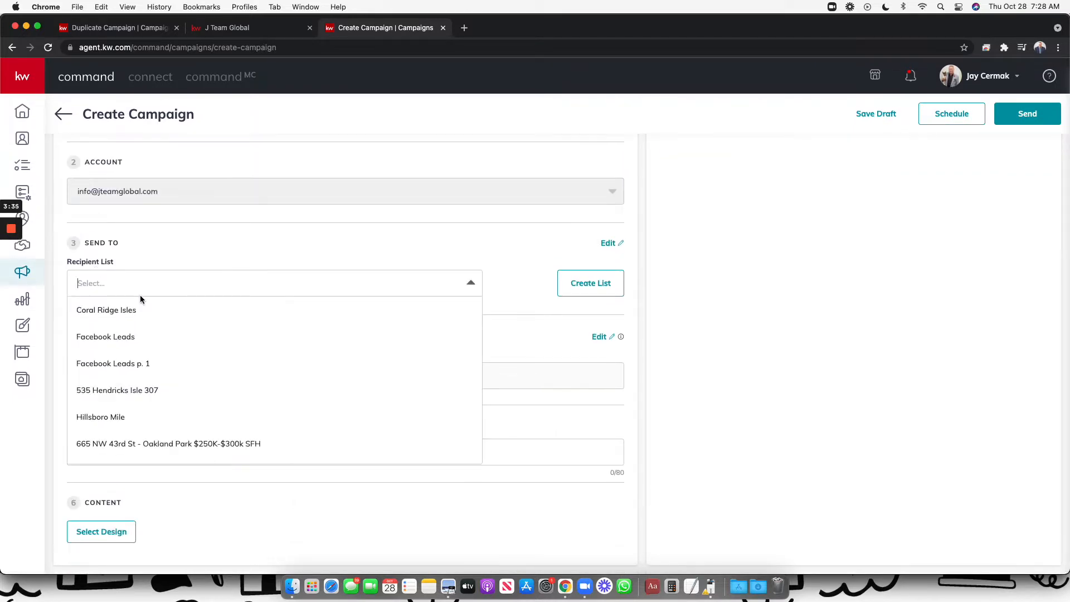
{"action": "left_click", "coordinate": [116, 338]}
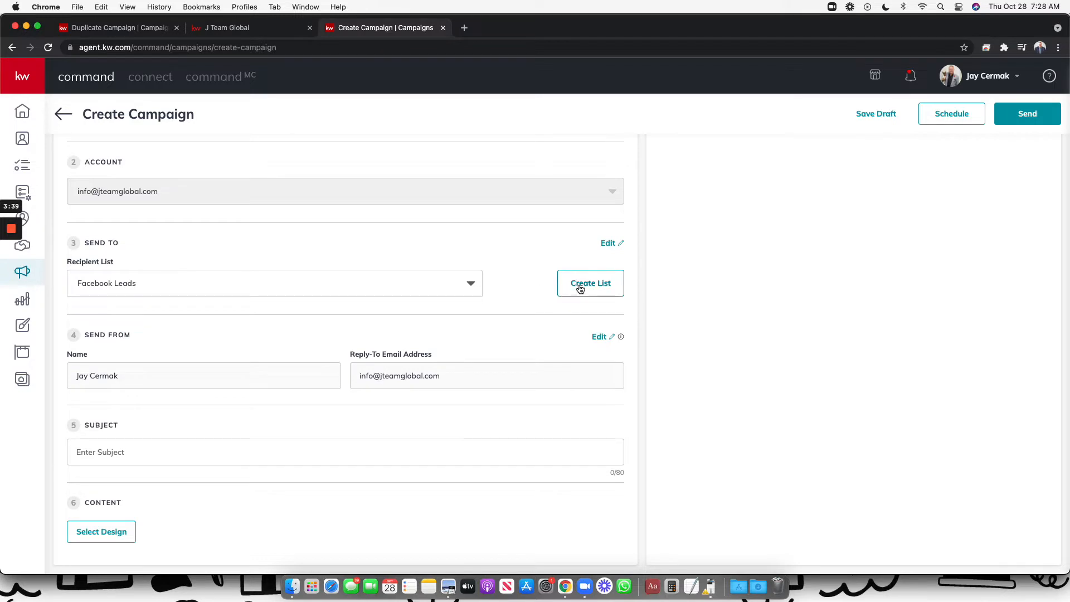
{"action": "left_click", "coordinate": [580, 283]}
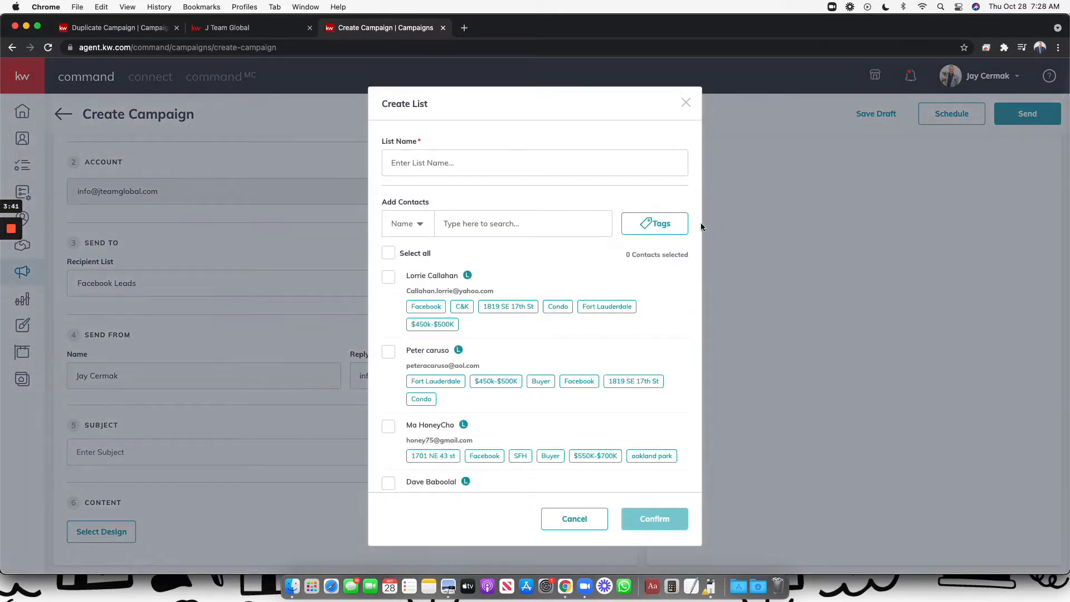
{"action": "left_click", "coordinate": [671, 226]}
{"action": "scroll", "coordinate": [578, 349], "scroll_direction": "down", "scroll_amount": 4}
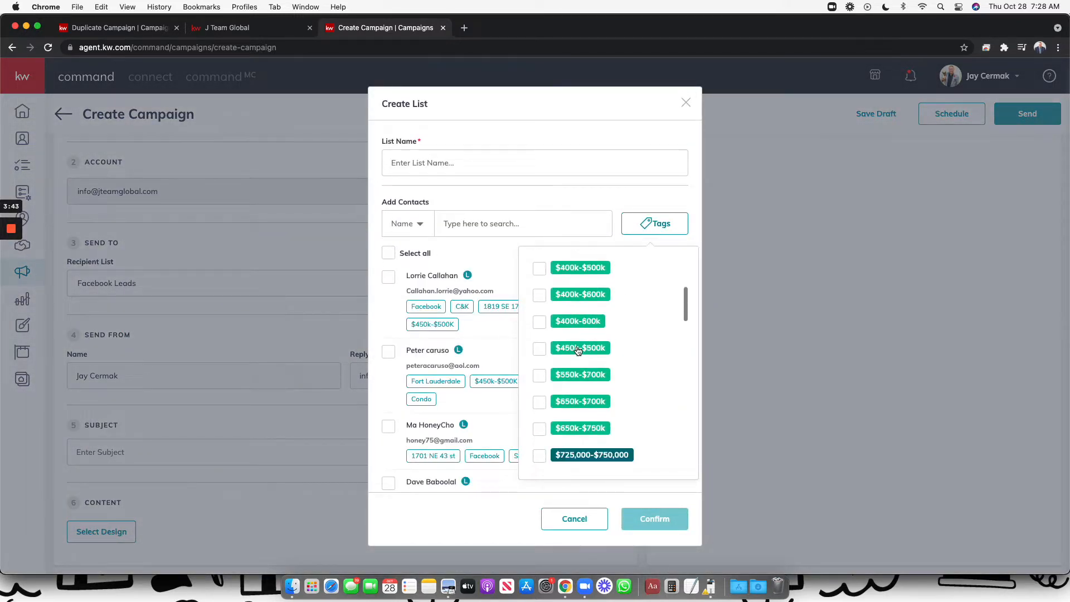
{"action": "scroll", "coordinate": [578, 350], "scroll_direction": "down", "scroll_amount": 5}
{"action": "left_click", "coordinate": [578, 349]}
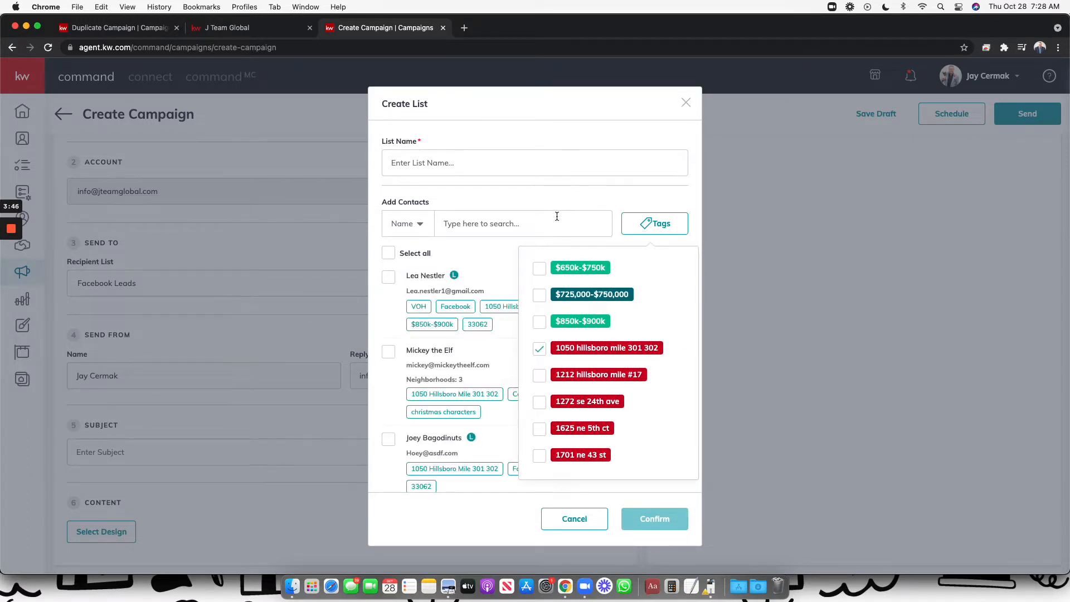
{"action": "left_click", "coordinate": [556, 216]}
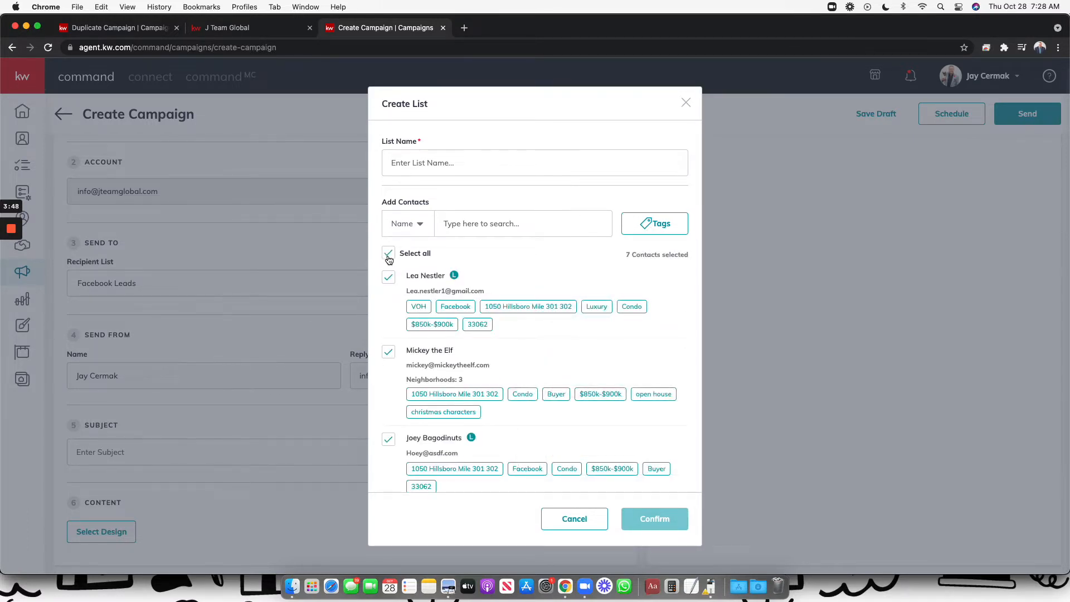
{"action": "scroll", "coordinate": [516, 419], "scroll_direction": "down", "scroll_amount": 6}
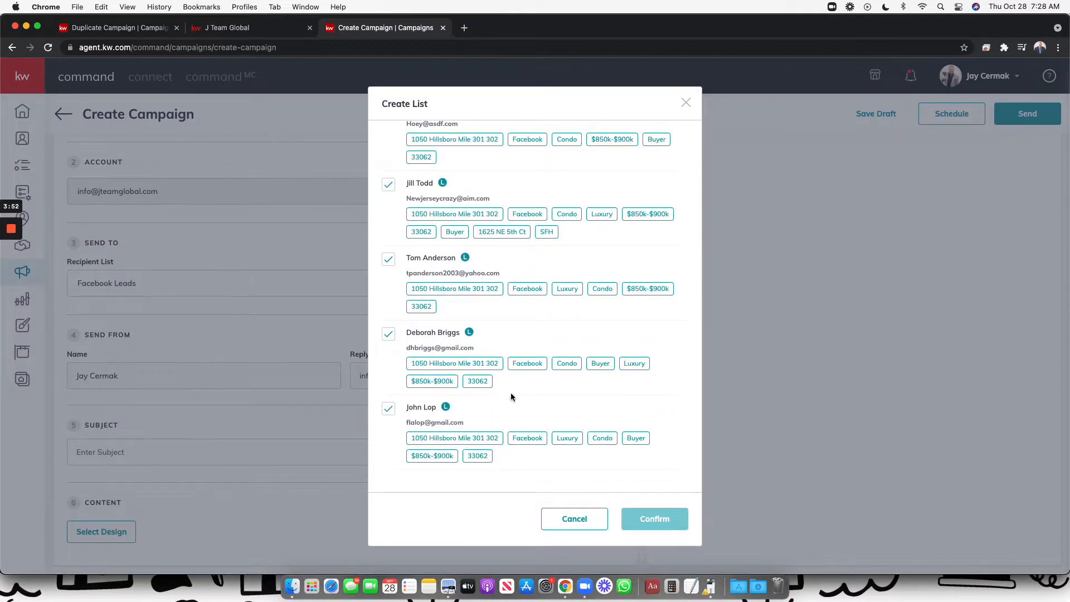
{"action": "left_click", "coordinate": [553, 519]}
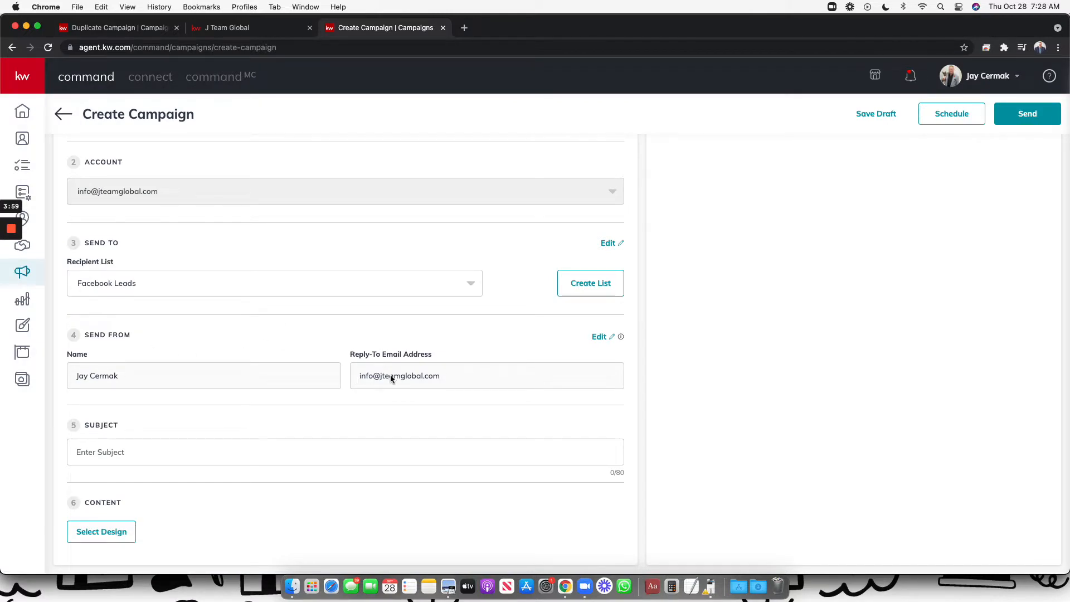
{"action": "left_click", "coordinate": [599, 336]}
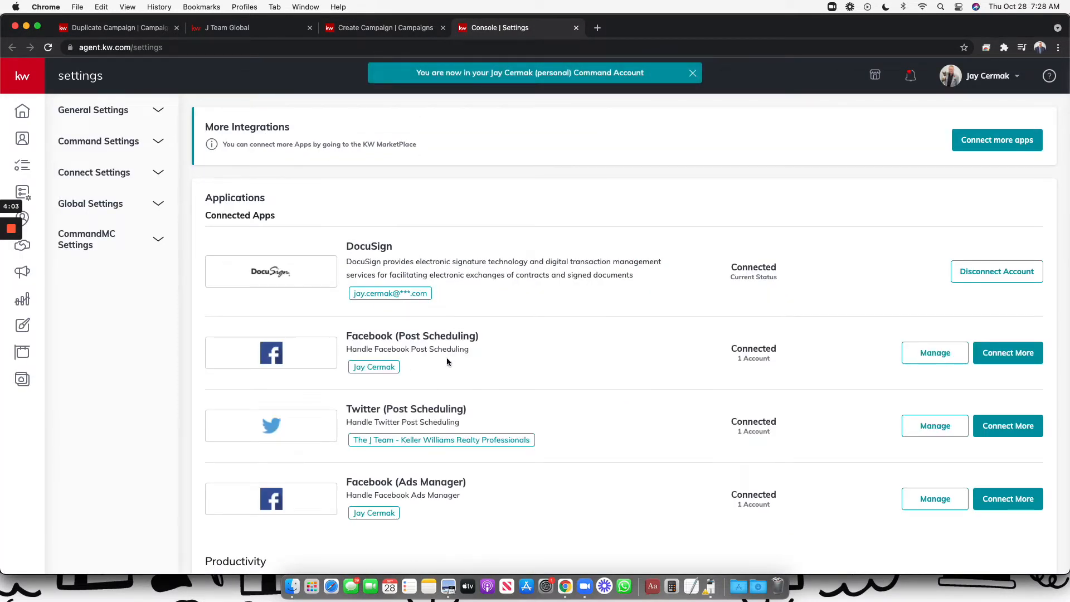
{"action": "left_click", "coordinate": [577, 27]}
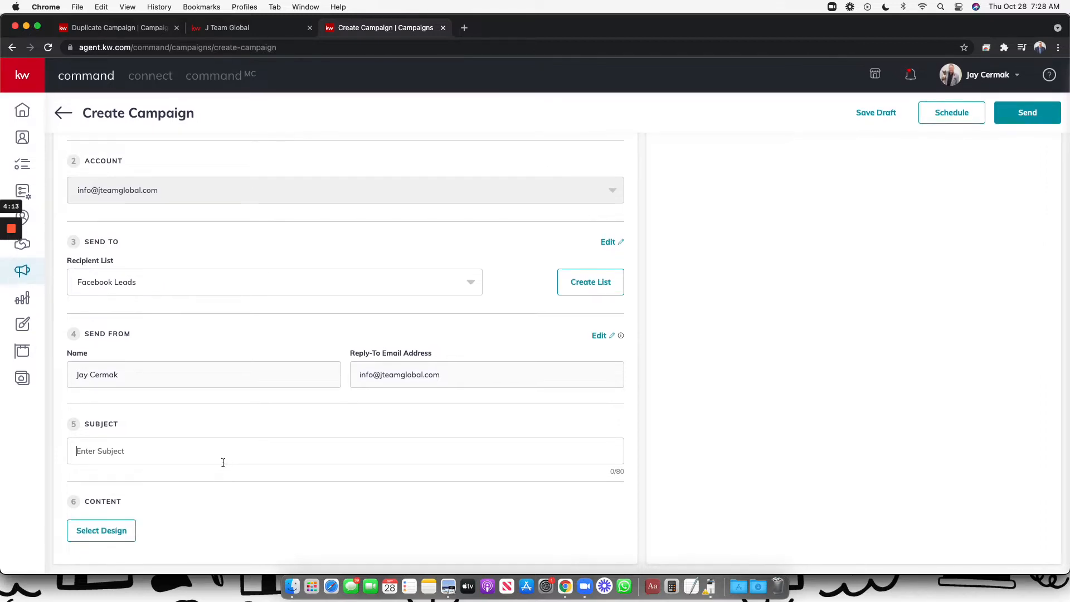
Browse the KWRI email templates, then switch to the duplicated Engage Facebook Leads 3 campaign
{"action": "left_click", "coordinate": [122, 543]}
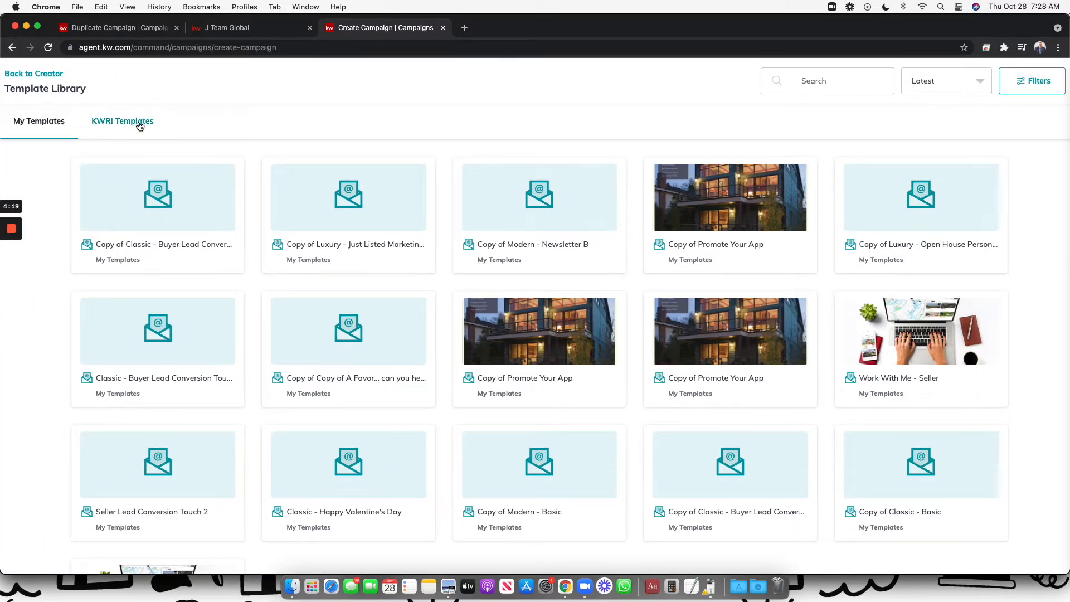
{"action": "left_click", "coordinate": [139, 124]}
{"action": "scroll", "coordinate": [437, 395], "scroll_direction": "down", "scroll_amount": 5}
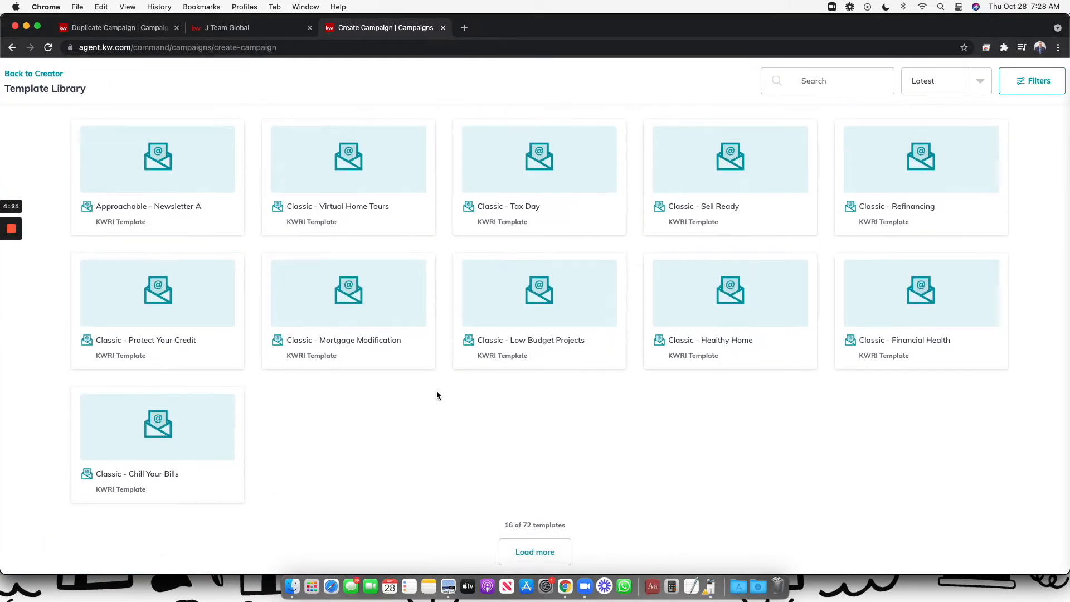
{"action": "left_click_drag", "start_coordinate": [572, 528], "coordinate": [504, 525]}
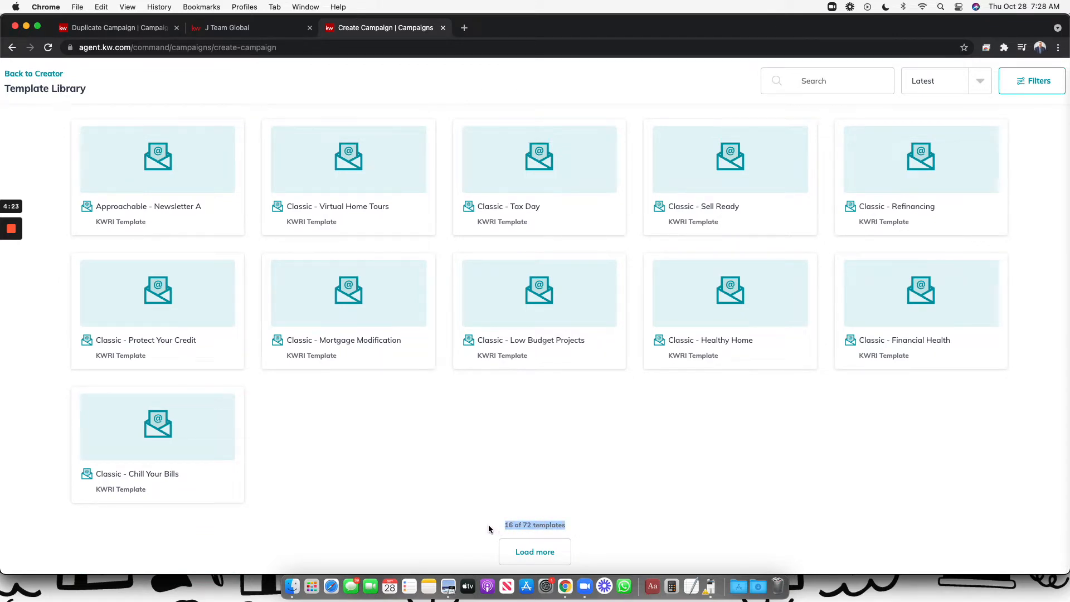
{"action": "scroll", "coordinate": [291, 283], "scroll_direction": "up", "scroll_amount": 5}
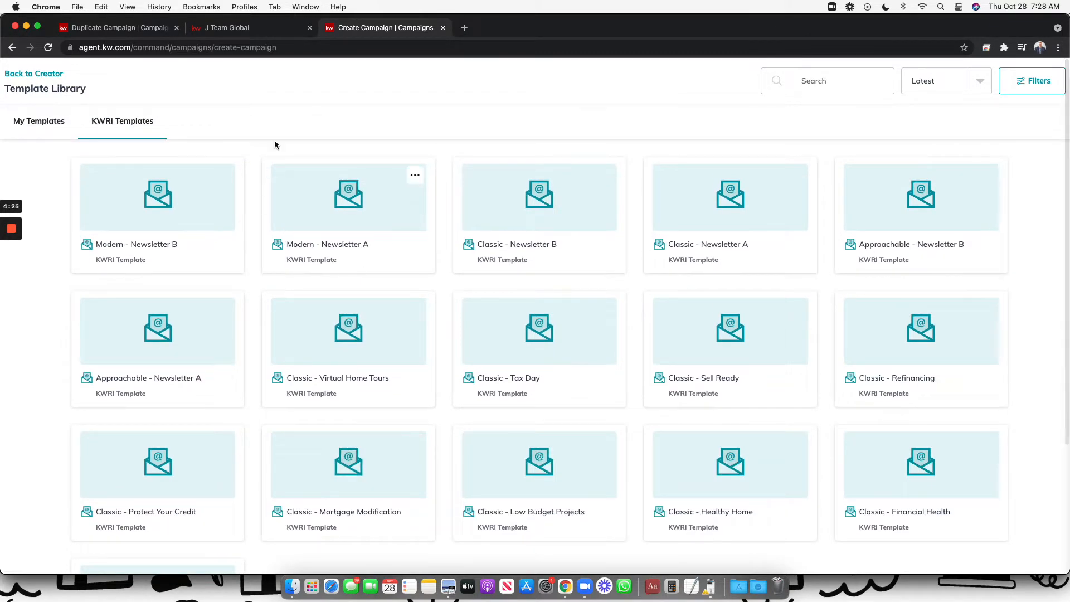
{"action": "left_click", "coordinate": [166, 34]}
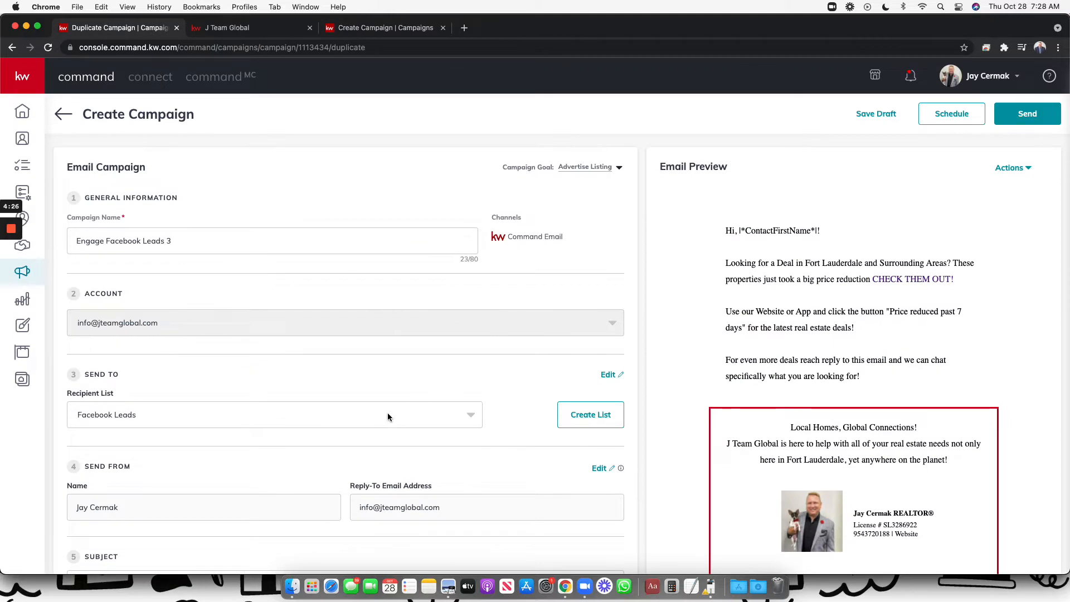
Replace 'recently reduced homes in' in the subject with 'deals in Fort Lauderdale'
{"action": "scroll", "coordinate": [386, 412], "scroll_direction": "down", "scroll_amount": 2}
{"action": "scroll", "coordinate": [389, 417], "scroll_direction": "up", "scroll_amount": 2}
{"action": "scroll", "coordinate": [229, 238], "scroll_direction": "down", "scroll_amount": 4}
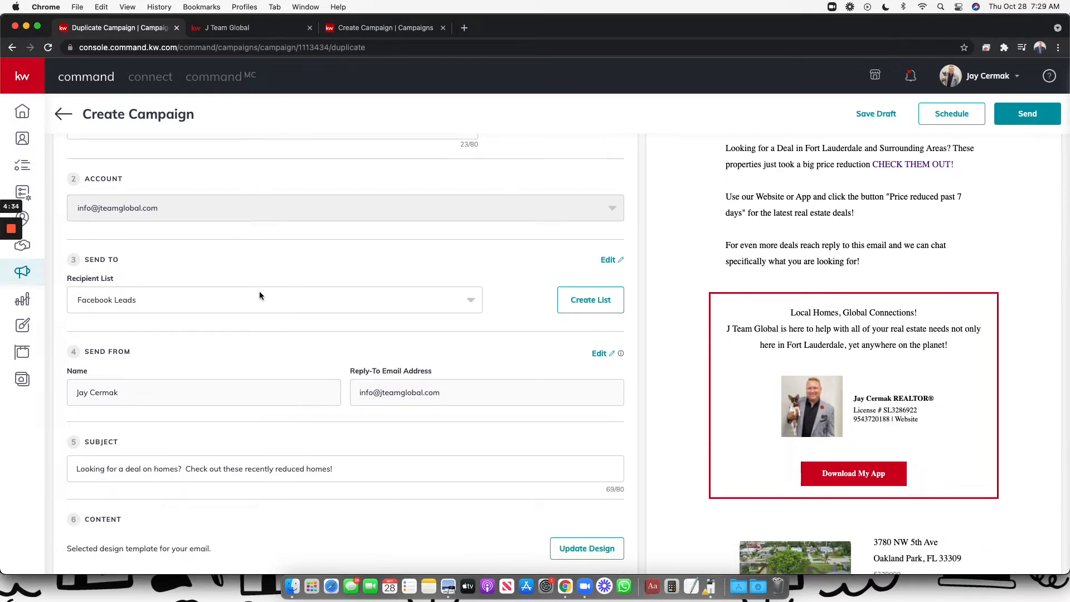
{"action": "scroll", "coordinate": [227, 383], "scroll_direction": "down", "scroll_amount": 2}
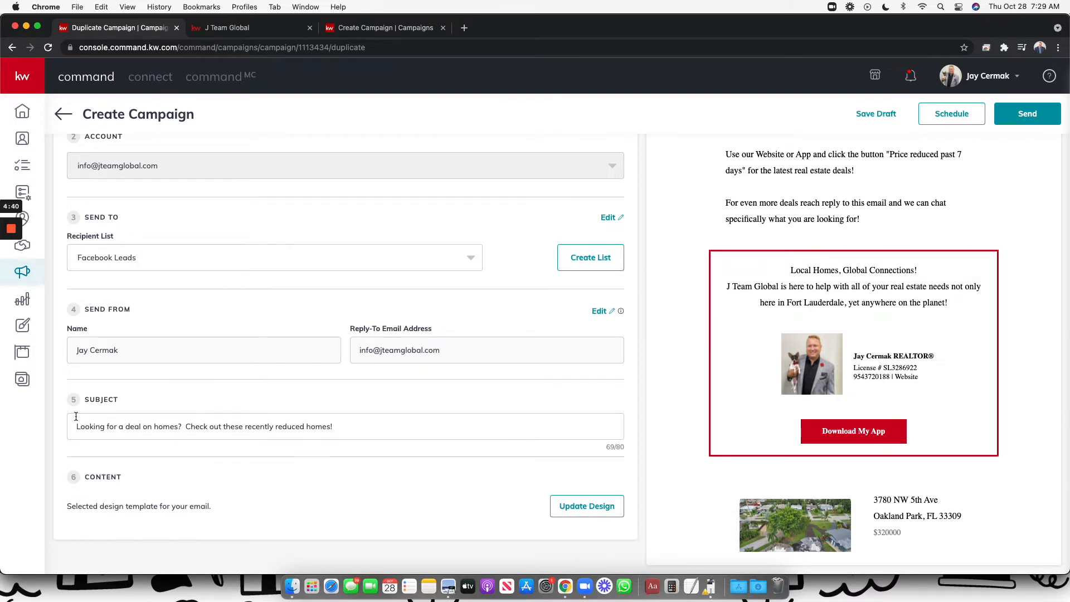
{"action": "left_click_drag", "start_coordinate": [82, 429], "coordinate": [332, 450]}
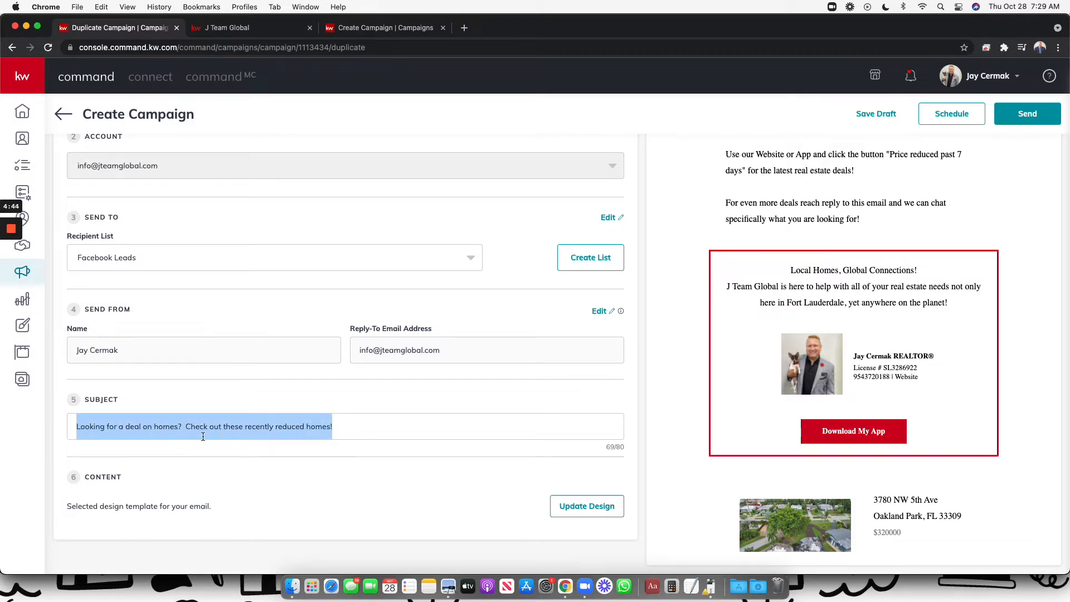
{"action": "left_click", "coordinate": [349, 425]}
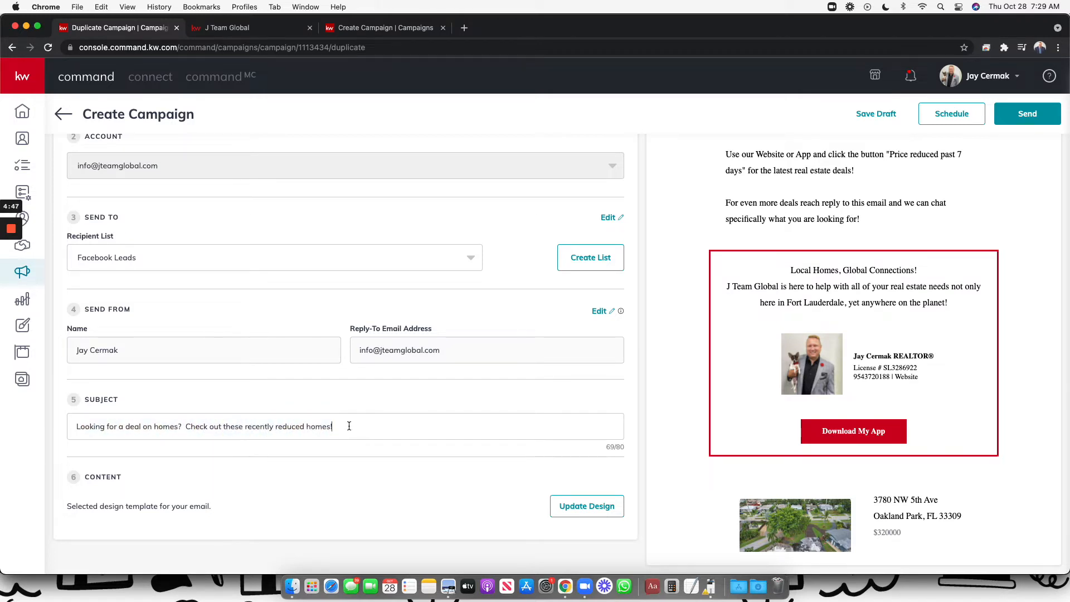
{"action": "type", "text": "in"}
{"action": "left_click_drag", "start_coordinate": [245, 426], "coordinate": [362, 430]}
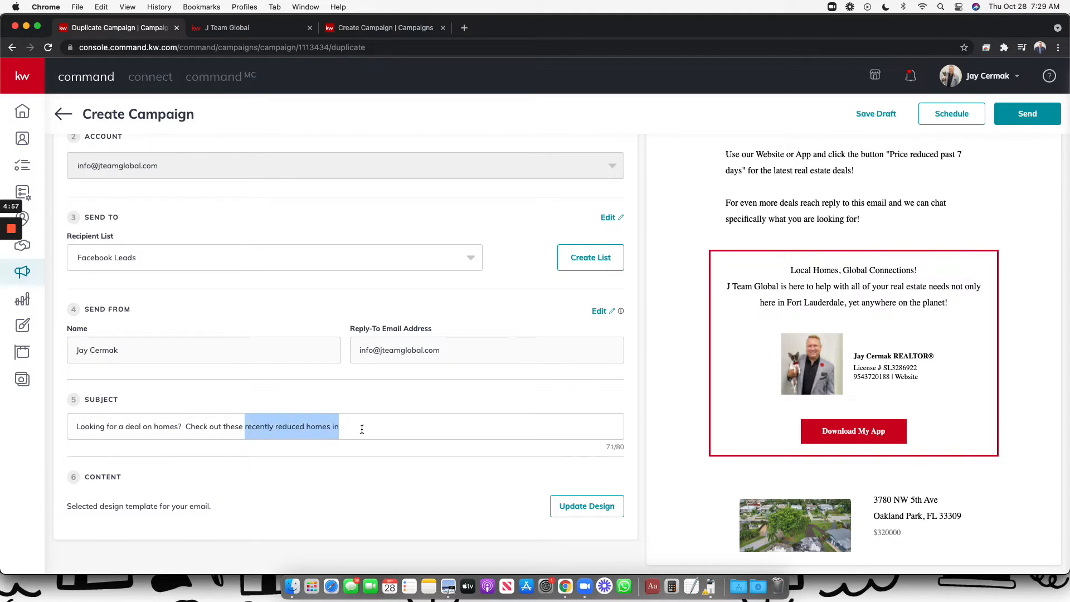
{"action": "type", "text": "dea"}
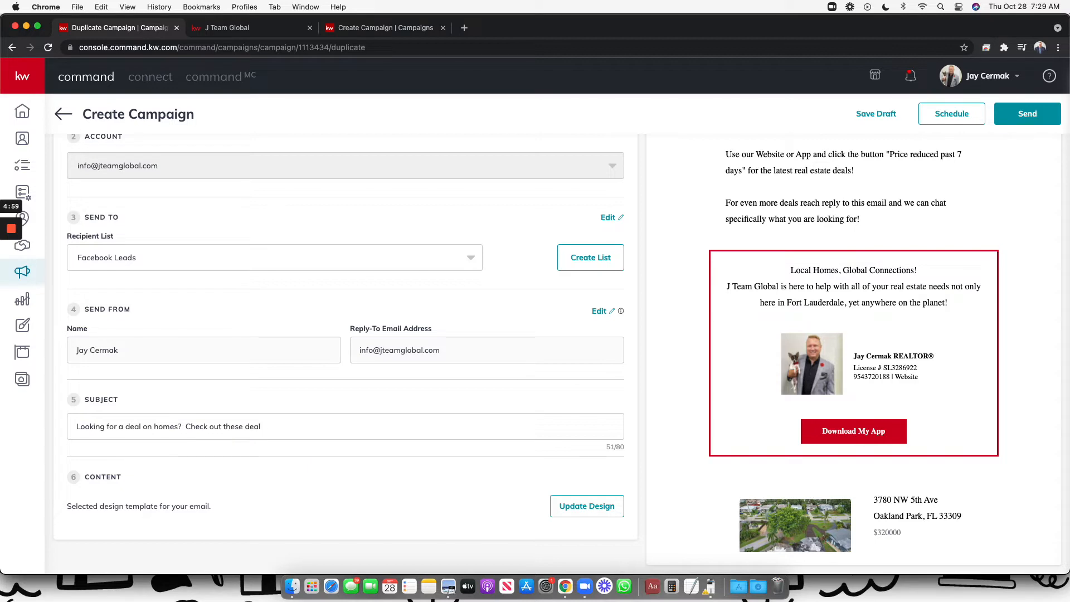
{"action": "type", "text": "ls in Fort Lauderdale"}
{"action": "scroll", "coordinate": [780, 333], "scroll_direction": "up", "scroll_amount": 3}
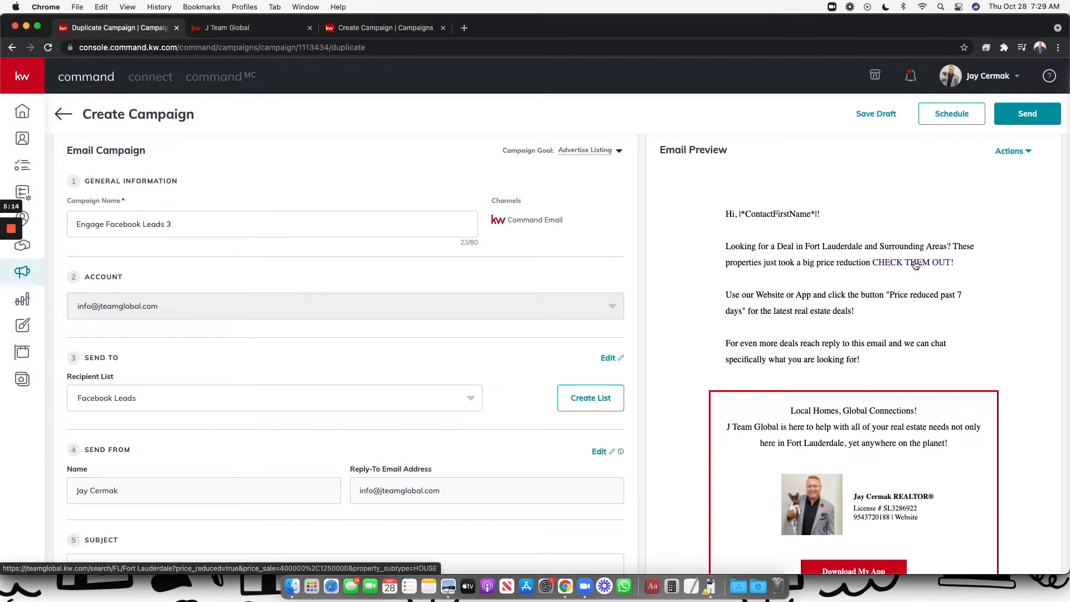
{"action": "left_click", "coordinate": [254, 28]}
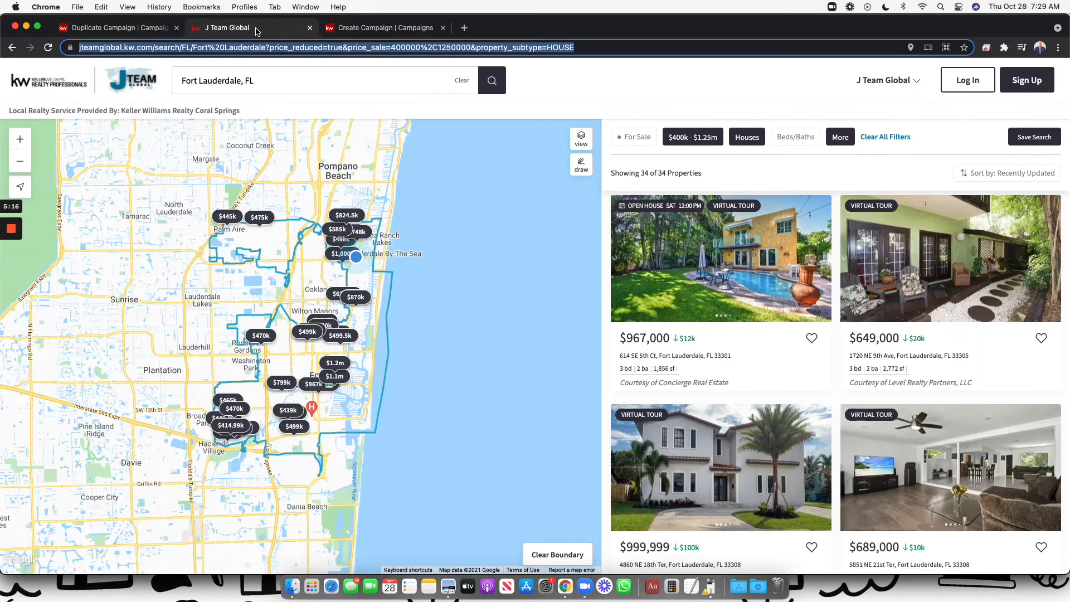
{"action": "left_click", "coordinate": [139, 32]}
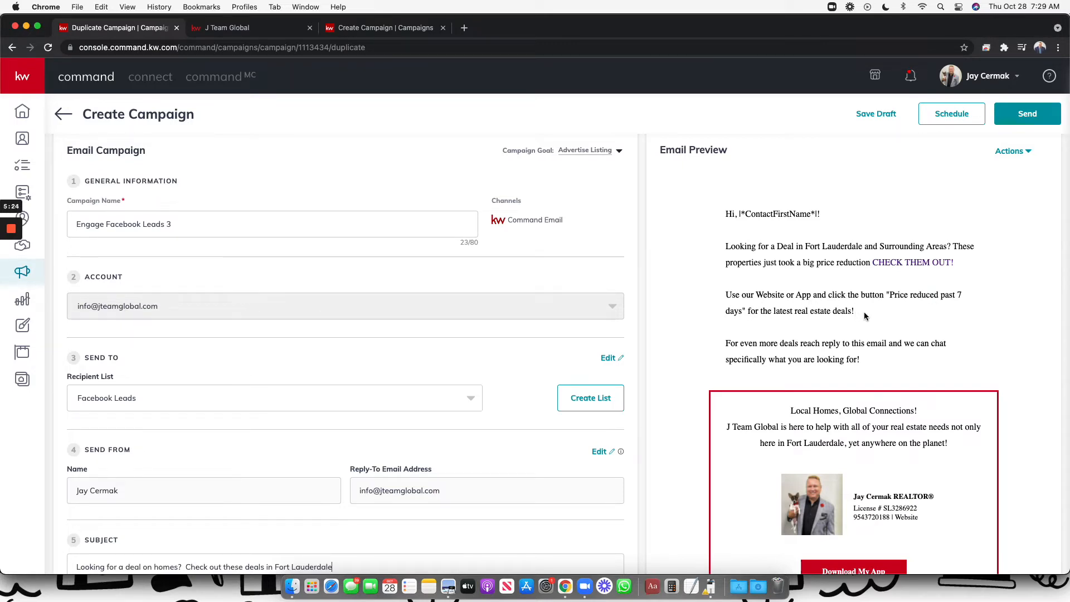
{"action": "scroll", "coordinate": [864, 316], "scroll_direction": "down", "scroll_amount": 3}
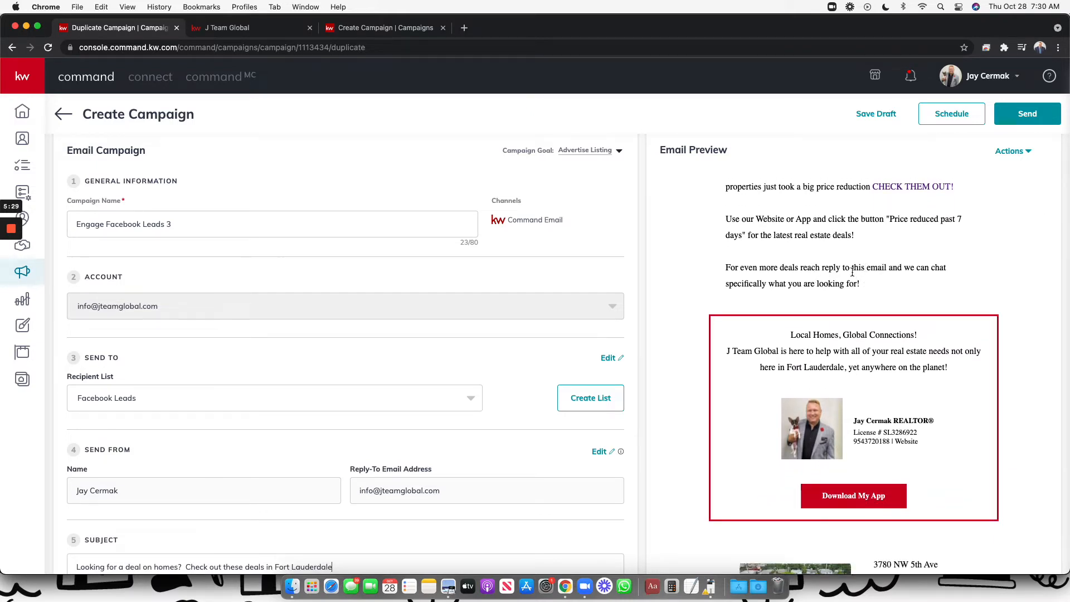
{"action": "scroll", "coordinate": [784, 295], "scroll_direction": "down", "scroll_amount": 2}
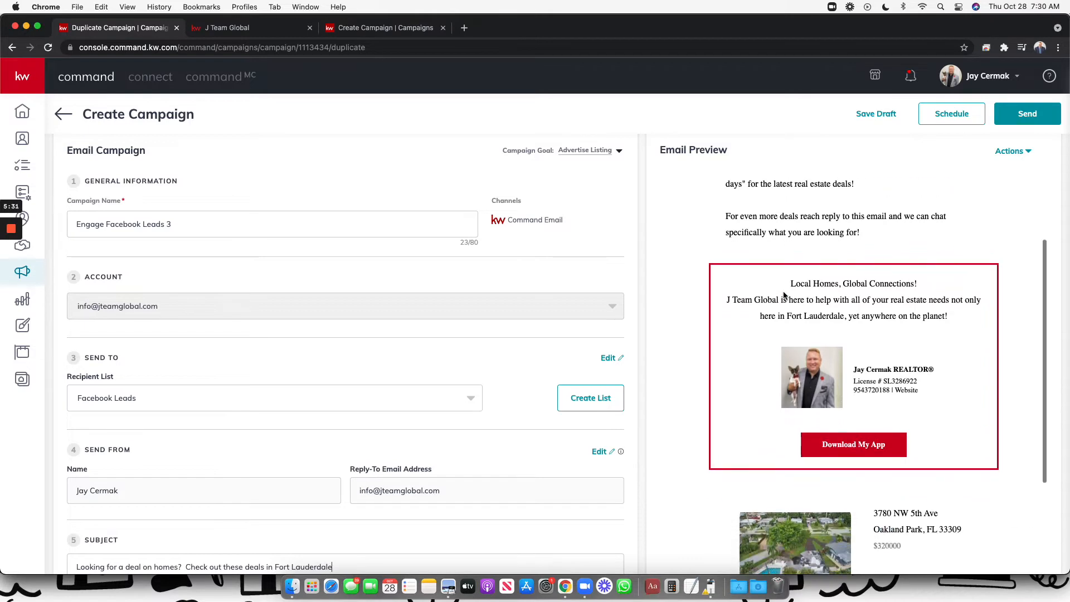
{"action": "scroll", "coordinate": [784, 296], "scroll_direction": "down", "scroll_amount": 15}
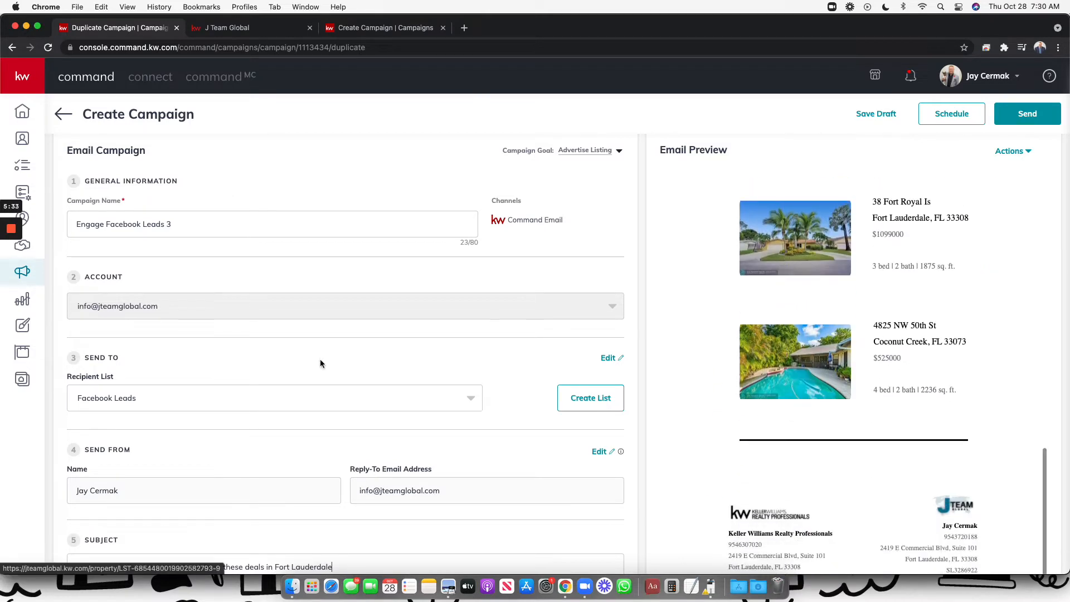
{"action": "scroll", "coordinate": [279, 392], "scroll_direction": "down", "scroll_amount": 5}
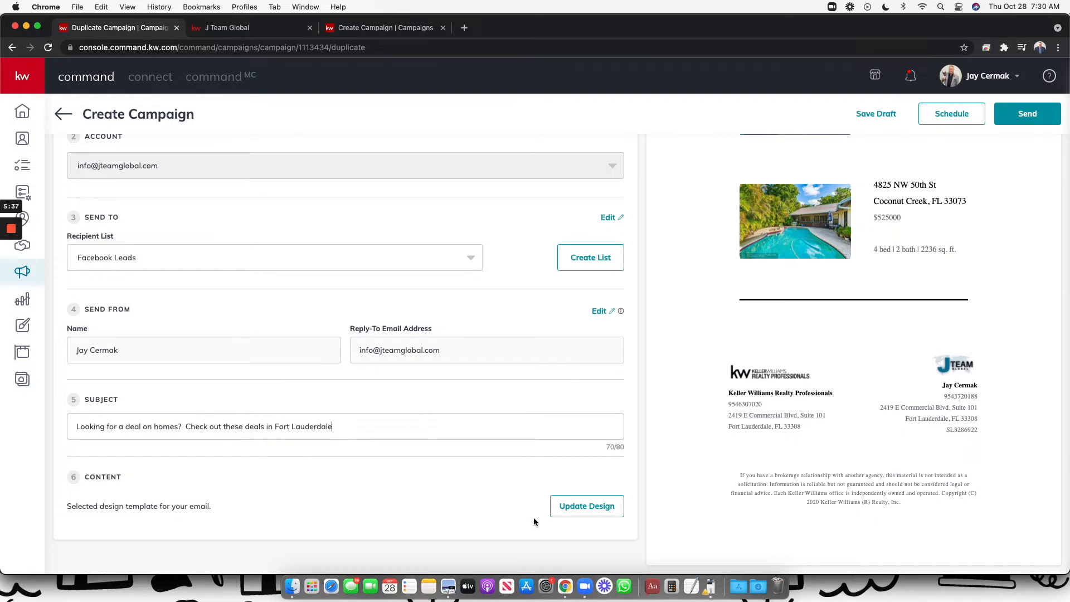
Open the first saved template, Copy of Classic - Buyer Lead Conversion Touch 3, and preview the full email
{"action": "left_click", "coordinate": [565, 515]}
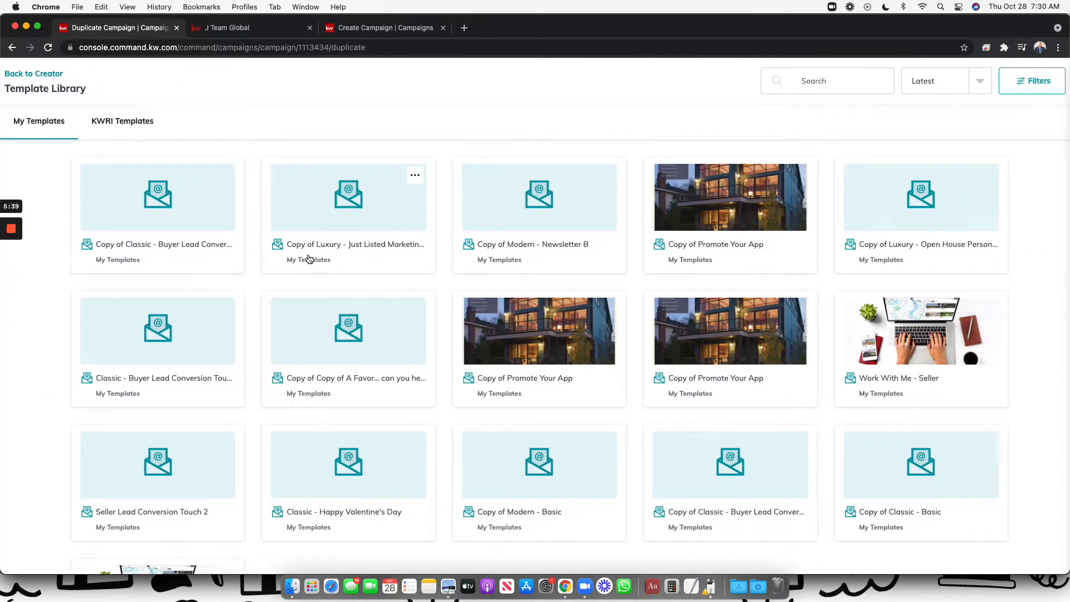
{"action": "left_click", "coordinate": [158, 225]}
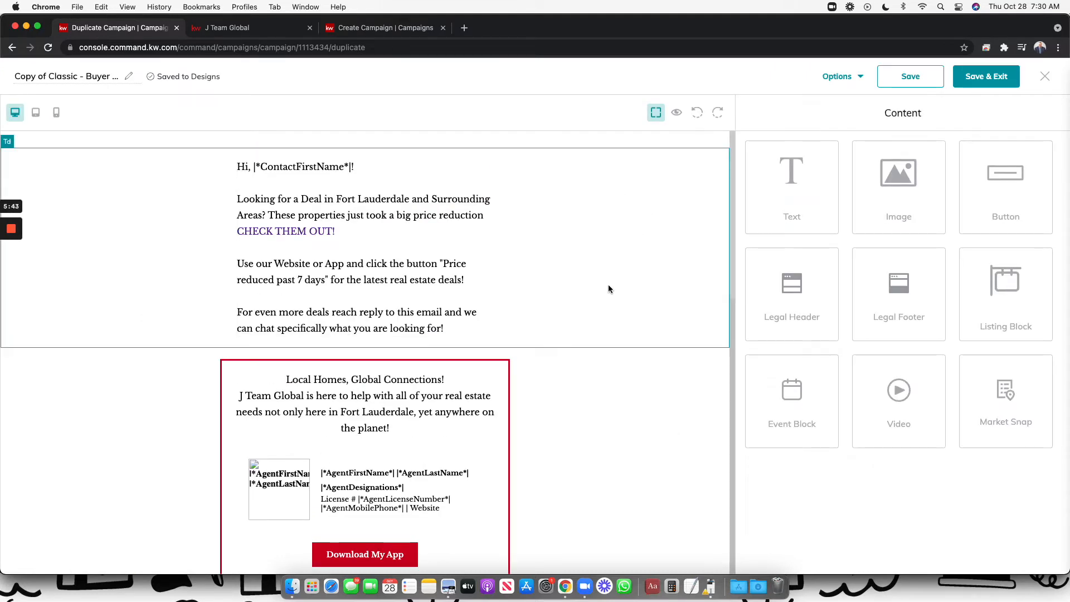
{"action": "scroll", "coordinate": [608, 288], "scroll_direction": "down", "scroll_amount": 4}
{"action": "scroll", "coordinate": [609, 289], "scroll_direction": "up", "scroll_amount": 4}
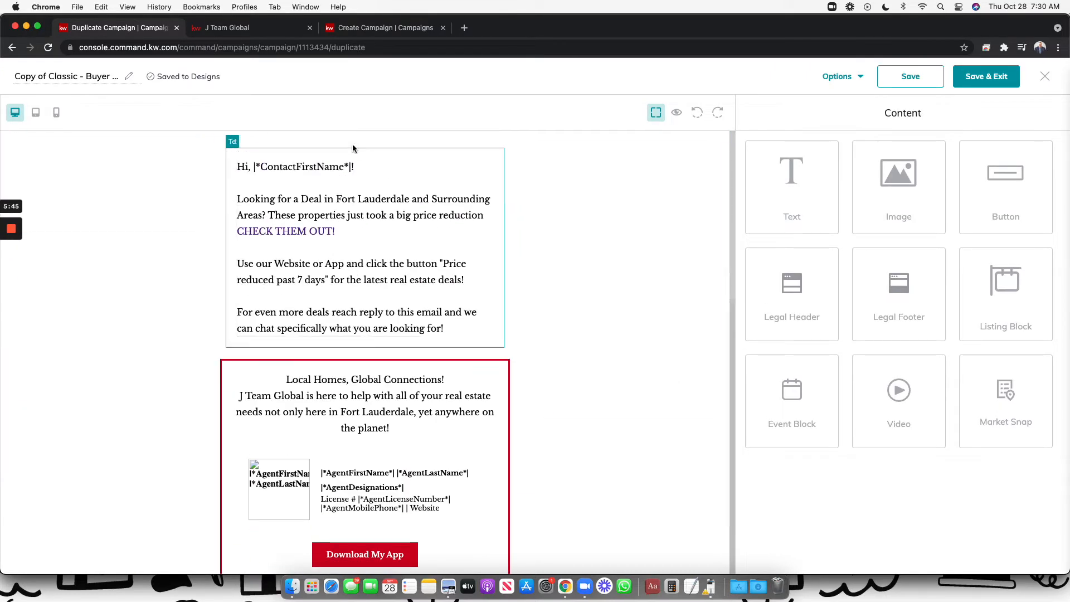
{"action": "scroll", "coordinate": [248, 237], "scroll_direction": "down", "scroll_amount": 5}
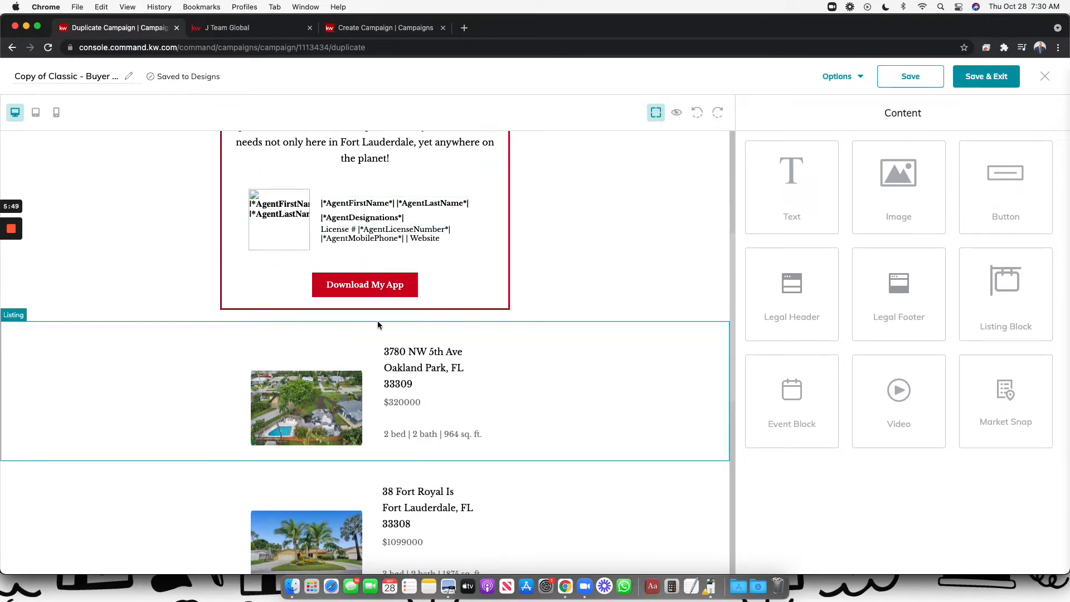
{"action": "scroll", "coordinate": [377, 323], "scroll_direction": "down", "scroll_amount": 8}
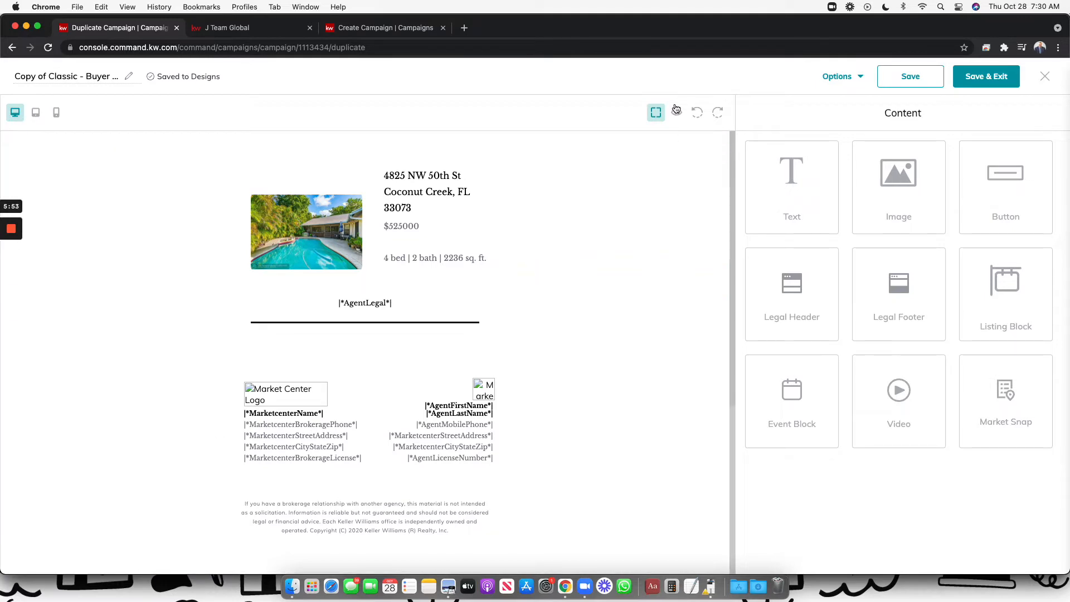
{"action": "left_click", "coordinate": [676, 111]}
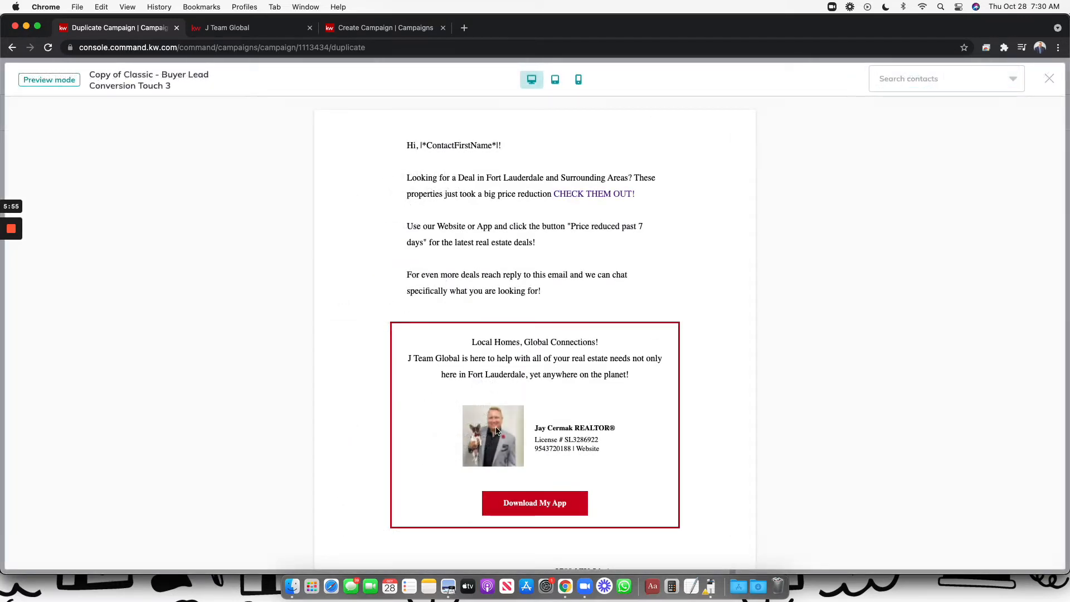
{"action": "scroll", "coordinate": [571, 445], "scroll_direction": "down", "scroll_amount": 10}
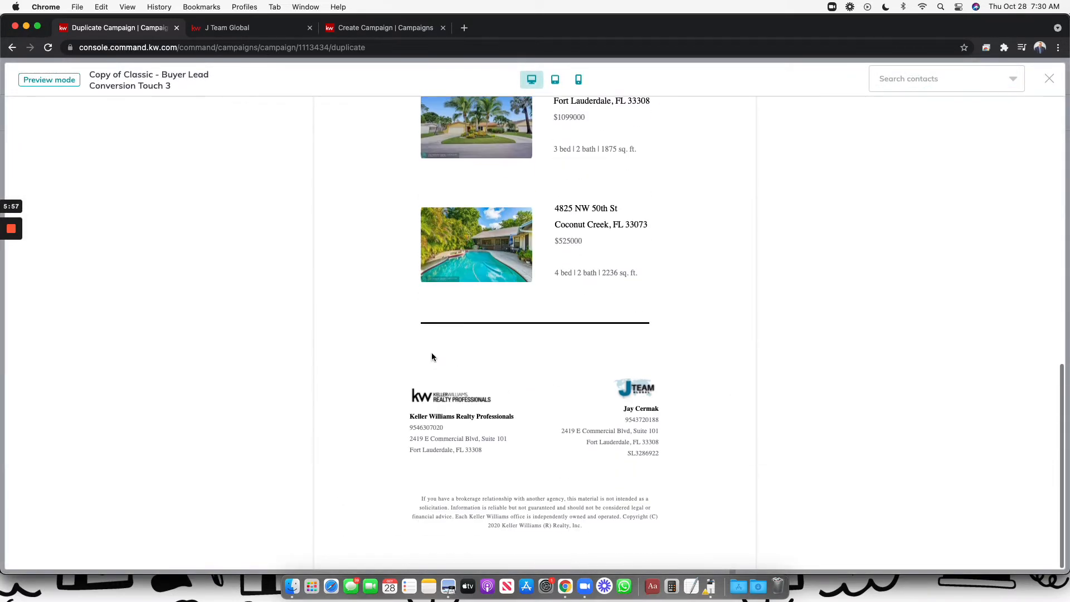
{"action": "scroll", "coordinate": [588, 402], "scroll_direction": "up", "scroll_amount": 12}
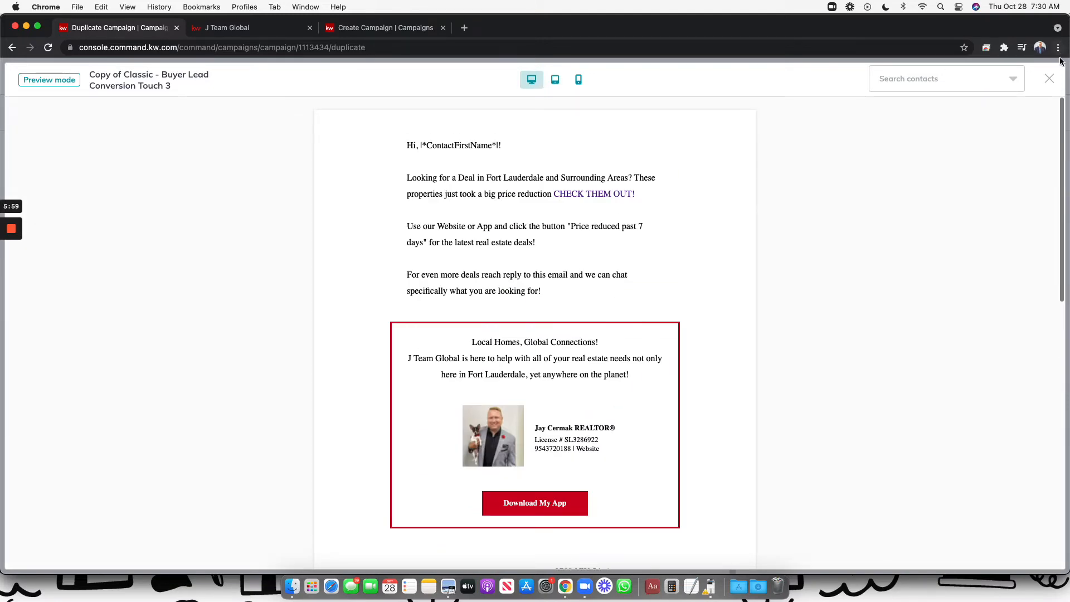
{"action": "left_click", "coordinate": [1055, 78]}
{"action": "scroll", "coordinate": [490, 273], "scroll_direction": "up", "scroll_amount": 8}
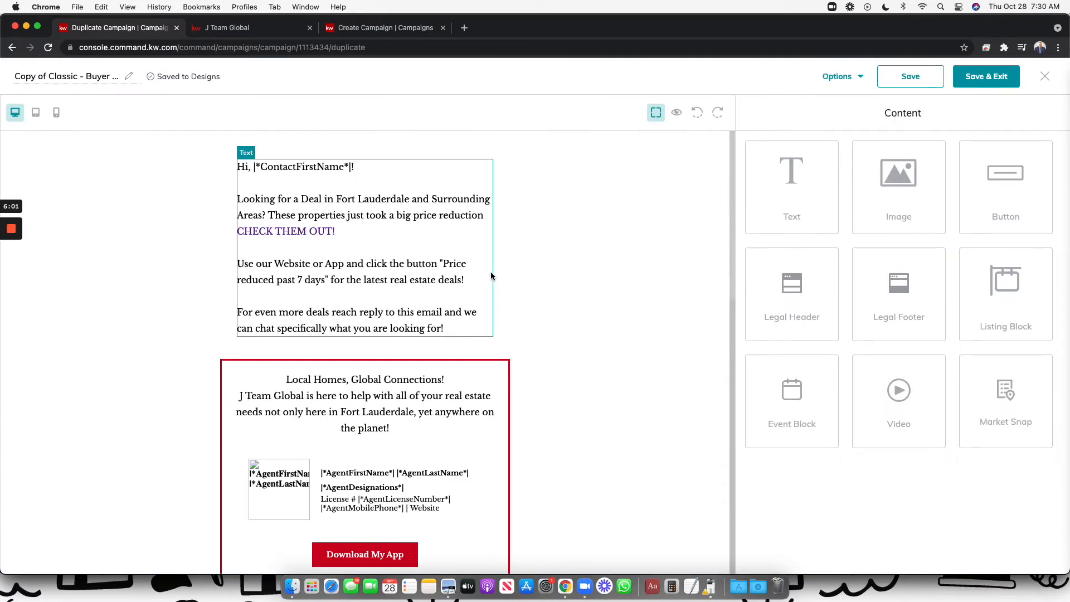
Delete the word 'reach' and an extra space from the greeting text block
{"action": "left_click", "coordinate": [438, 215]}
{"action": "left_click", "coordinate": [442, 244]}
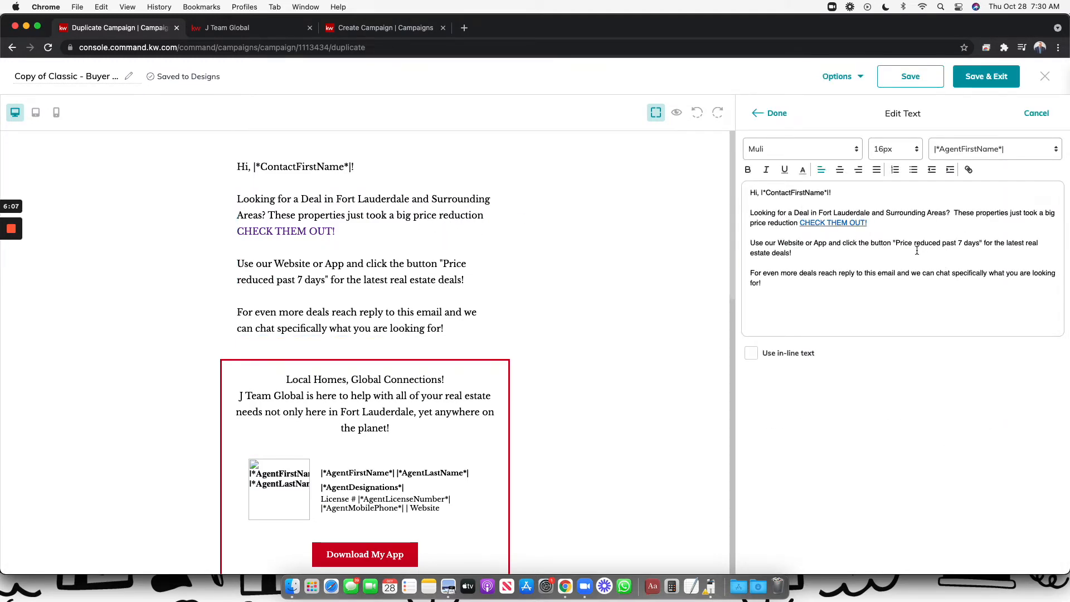
{"action": "double_click", "coordinate": [825, 274]}
{"action": "key", "text": "BackSpace"}
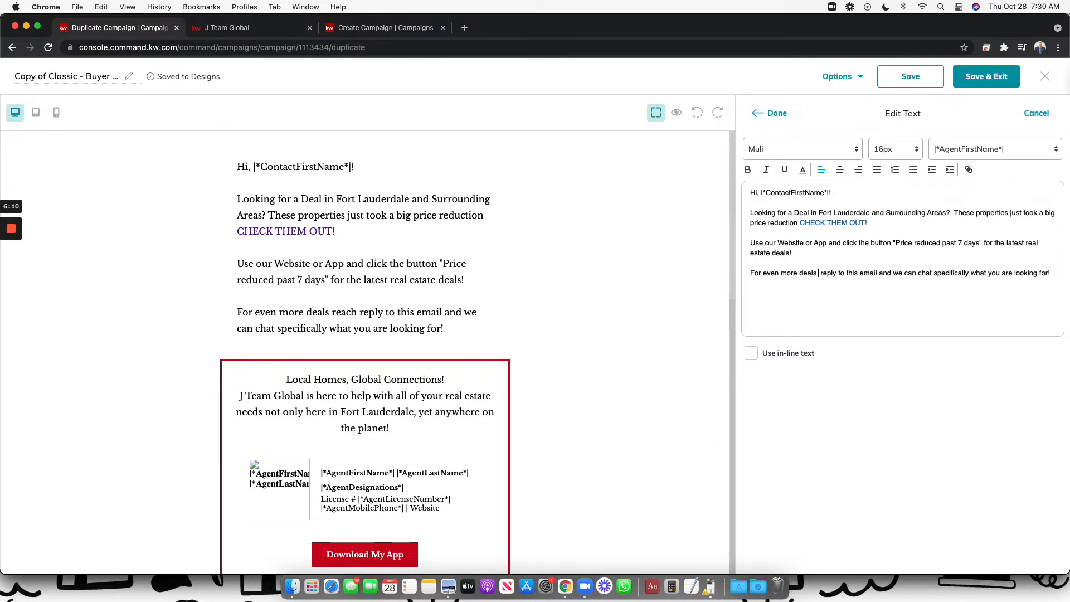
{"action": "key", "text": "BackSpace"}
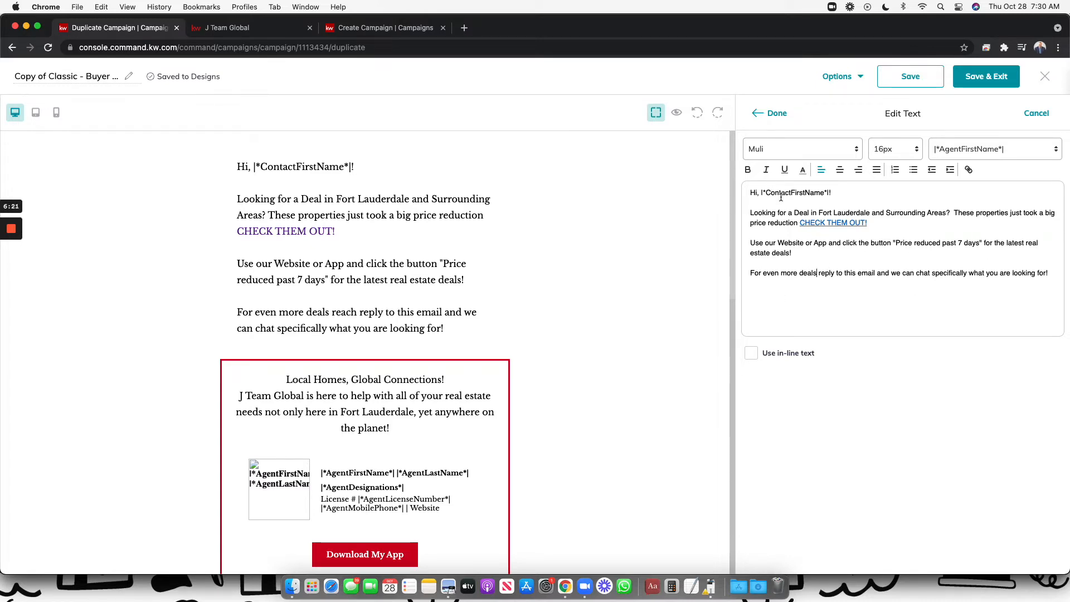
Link the CHECK THEM OUT! text to the J Team Global Fort Lauderdale search URL
{"action": "left_click_drag", "start_coordinate": [874, 224], "coordinate": [799, 223]}
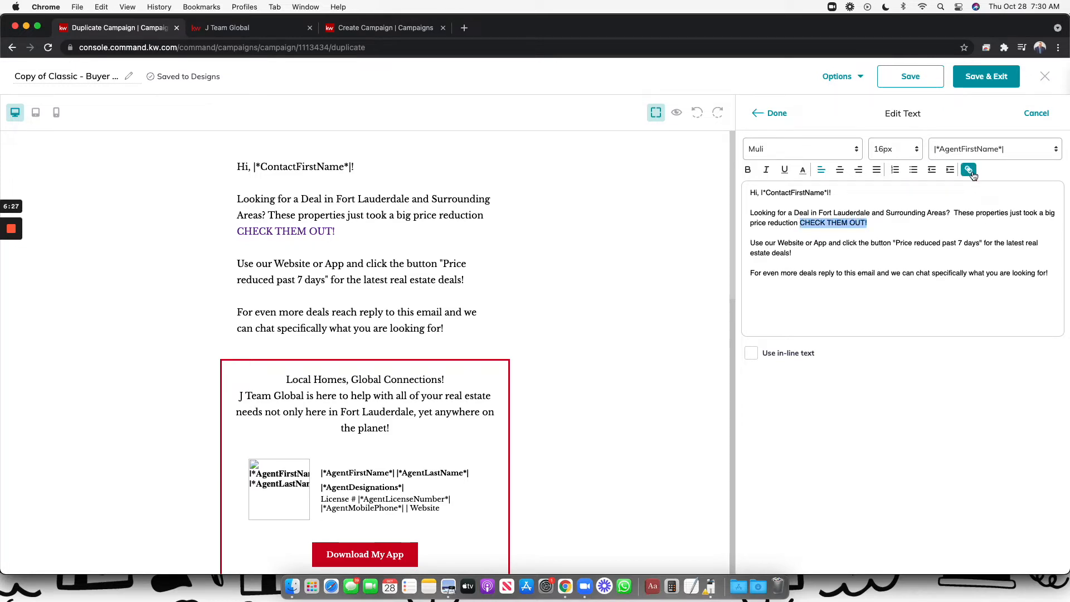
{"action": "left_click", "coordinate": [969, 171]}
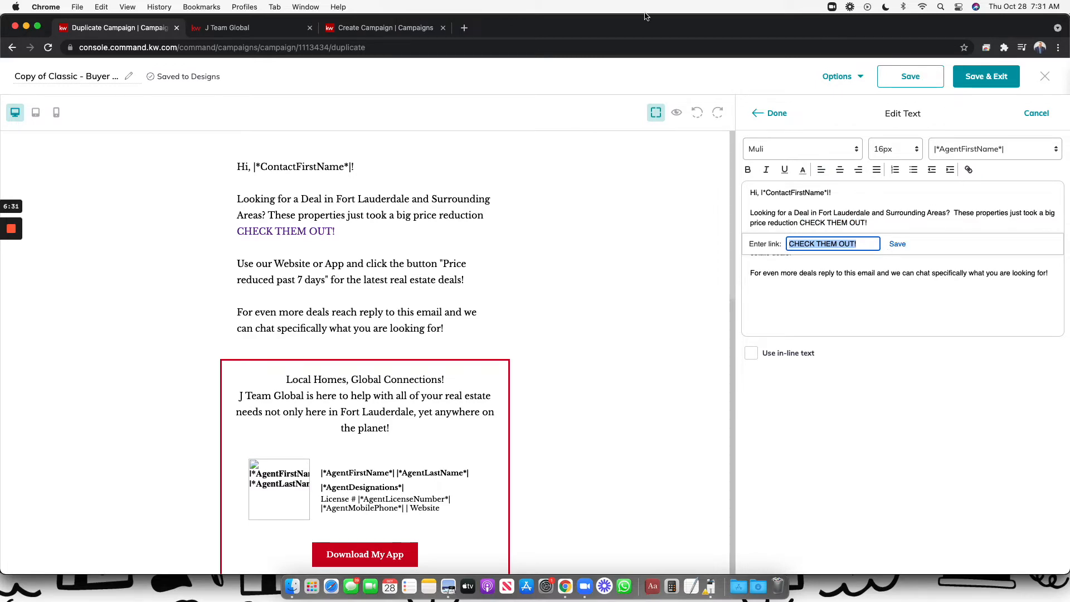
{"action": "left_click", "coordinate": [353, 27]}
{"action": "left_click", "coordinate": [251, 28]}
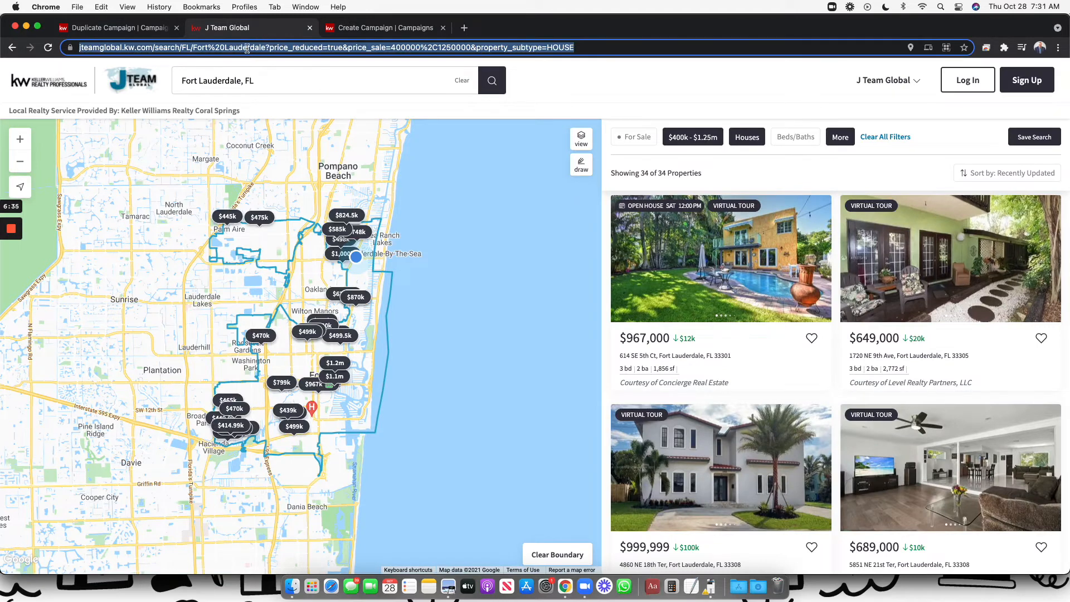
{"action": "key", "text": "super+c"}
{"action": "left_click", "coordinate": [156, 27]}
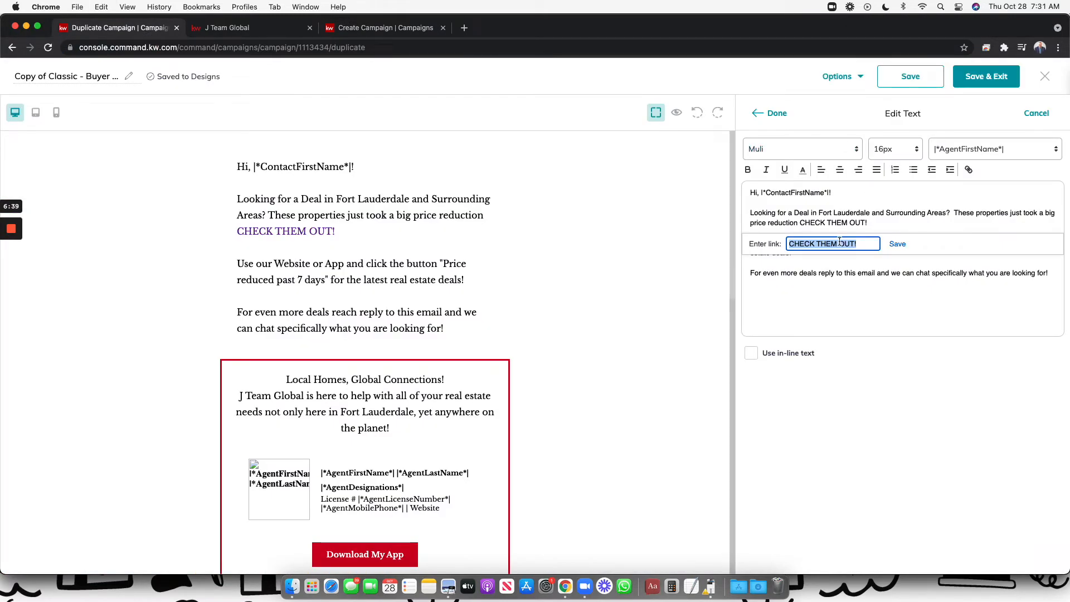
{"action": "key", "text": "super+v"}
{"action": "left_click", "coordinate": [897, 243]}
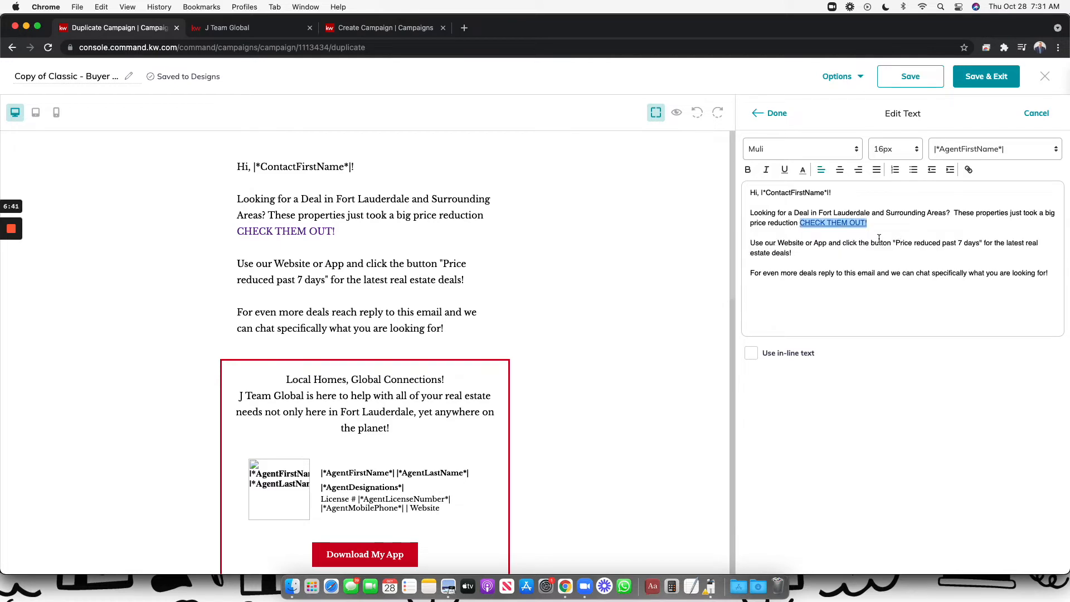
Type the new call-to-action 'CEHCK OUT THESE HOME DEALS IN FORT LAUDERDALE' and link it to the search
{"action": "type", "text": "CEHCK"}
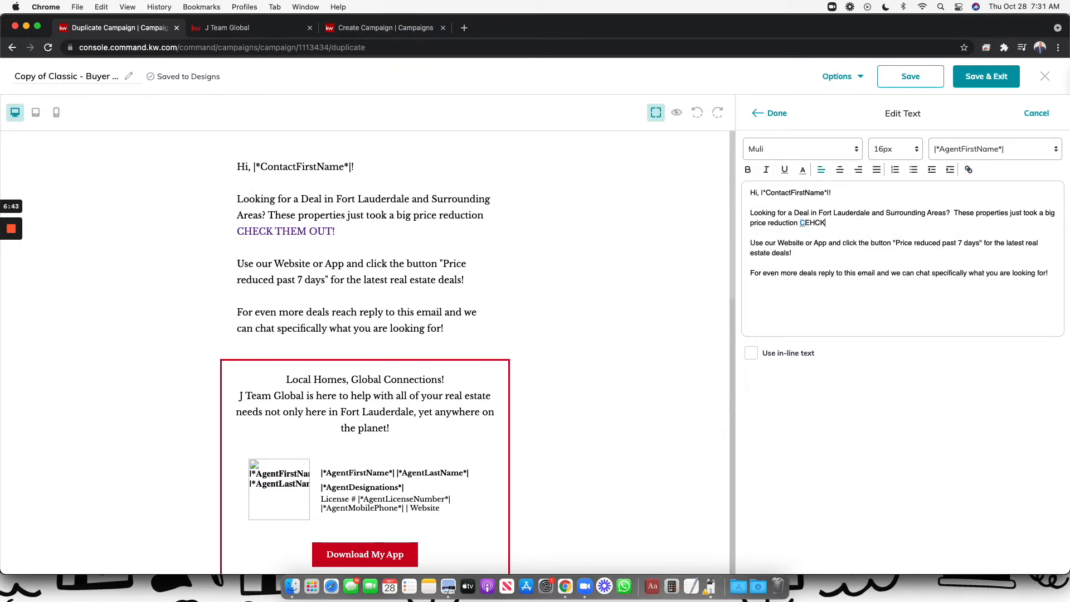
{"action": "type", "text": " OUT THESE HOME DEALS IN"}
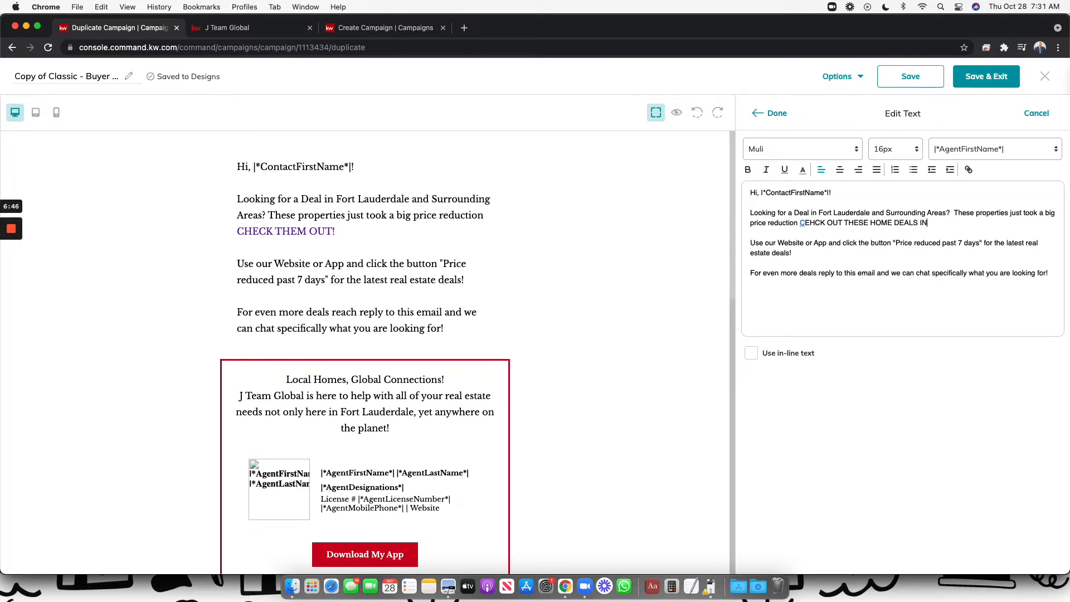
{"action": "type", "text": " FORT LAUDERDALE"}
{"action": "left_click_drag", "start_coordinate": [1024, 224], "coordinate": [817, 224]}
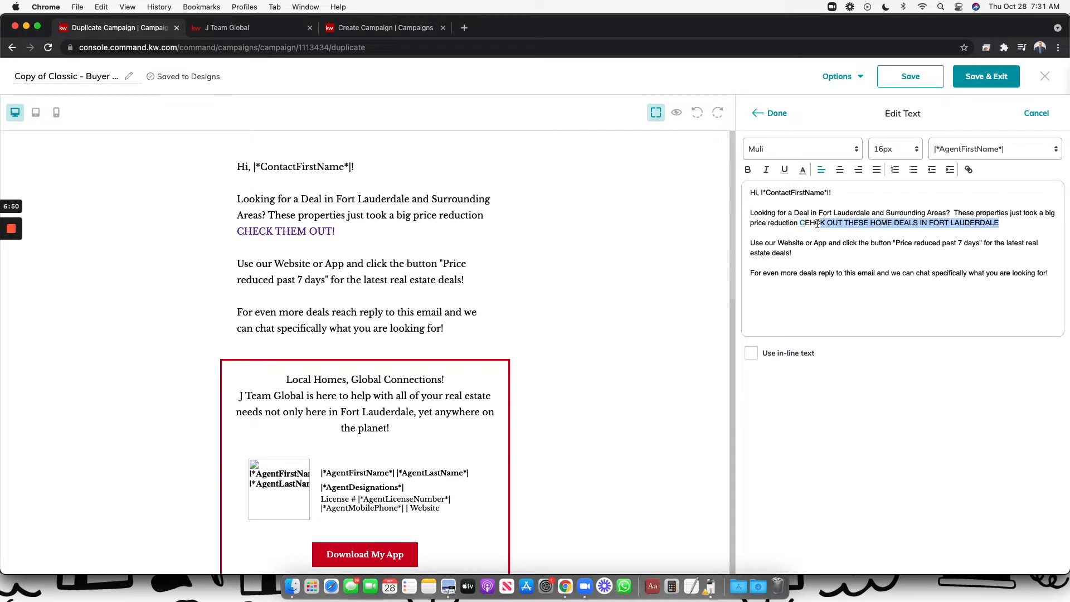
{"action": "left_click", "coordinate": [969, 169]}
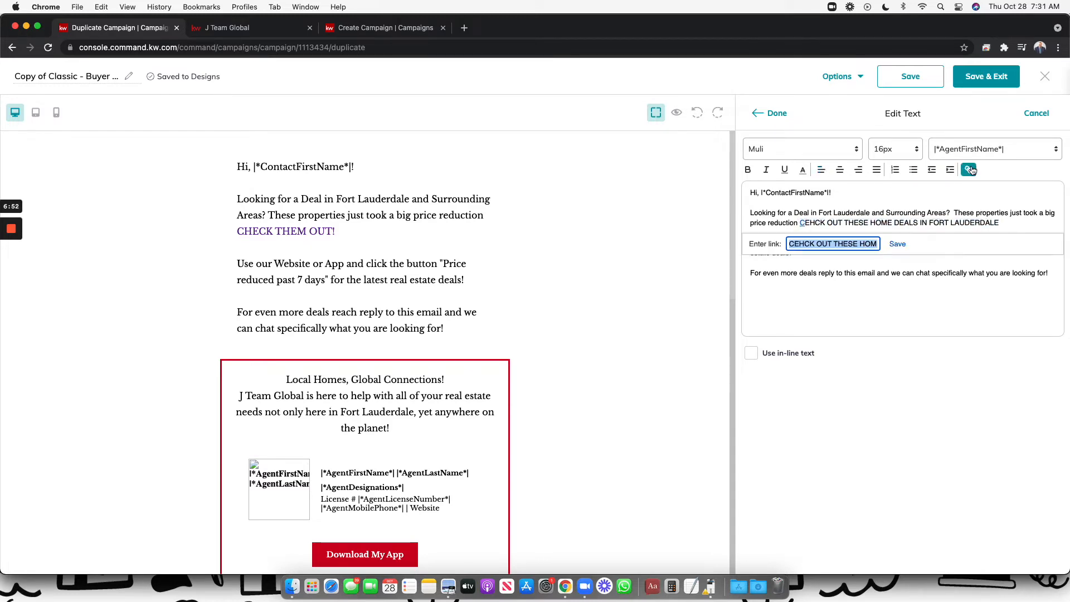
{"action": "key", "text": "super+v"}
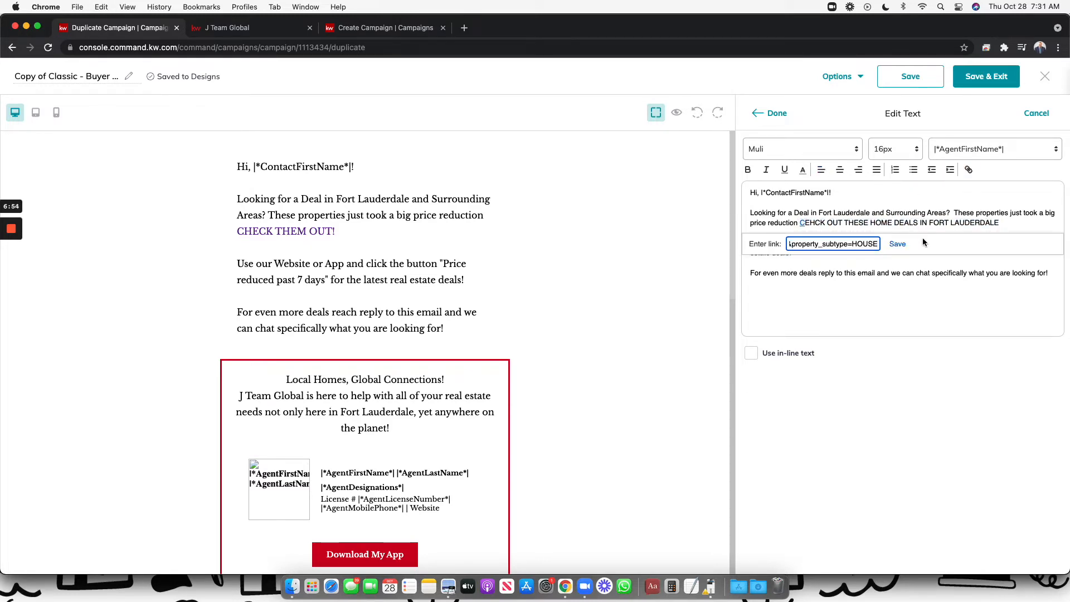
{"action": "left_click", "coordinate": [898, 244]}
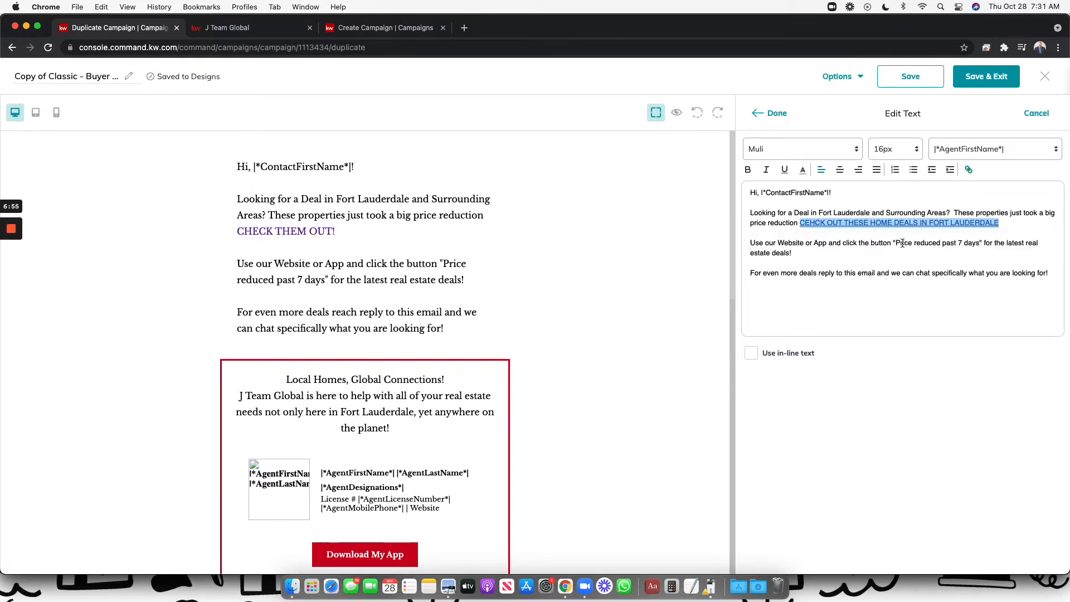
Correct the CEHCK typo to CHECK and strip the broken link from the call-to-action
{"action": "left_click", "coordinate": [807, 224]}
{"action": "key", "text": "BackSpace"}
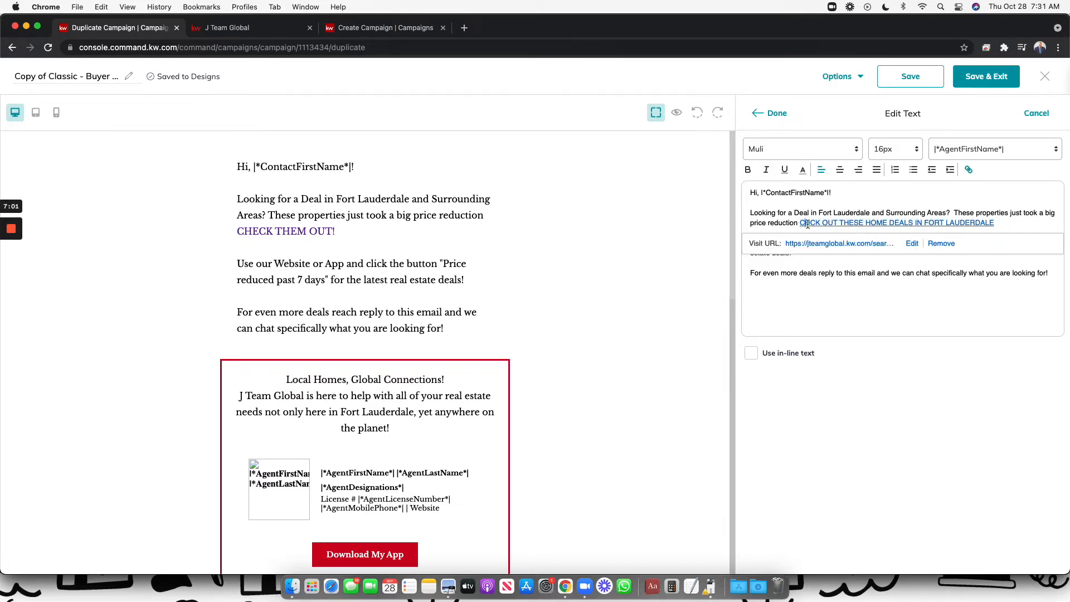
{"action": "left_click", "coordinate": [810, 225]}
{"action": "type", "text": "E"}
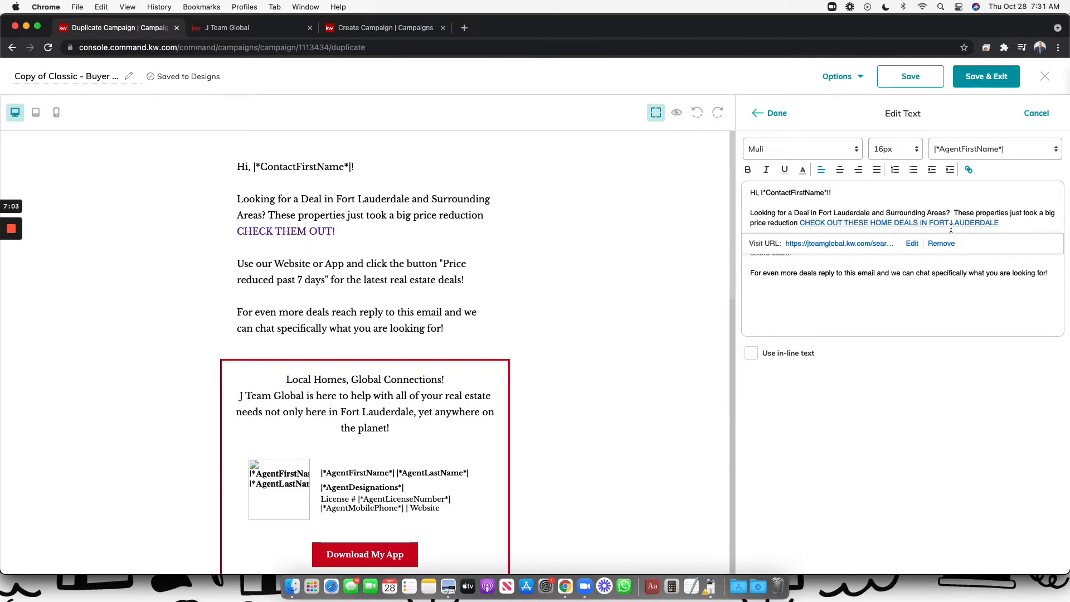
{"action": "left_click", "coordinate": [941, 246]}
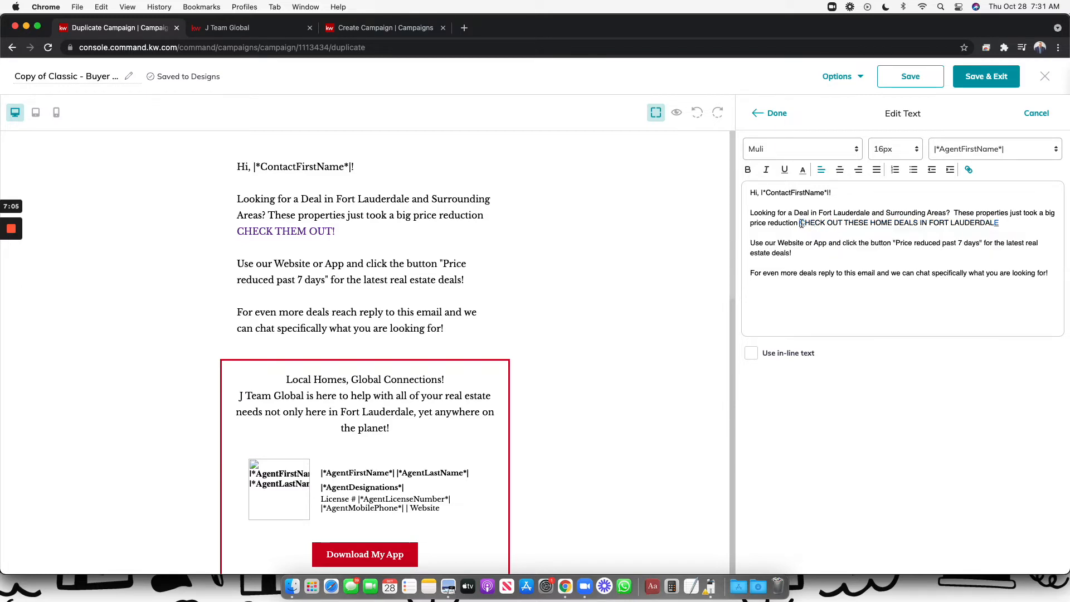
{"action": "left_click", "coordinate": [802, 223]}
{"action": "left_click", "coordinate": [941, 245]}
{"action": "left_click", "coordinate": [996, 223]}
{"action": "left_click", "coordinate": [950, 245]}
Relink the corrected call-to-action to the Fort Lauderdale house search and finish the text block
{"action": "left_click_drag", "start_coordinate": [1016, 222], "coordinate": [800, 220]}
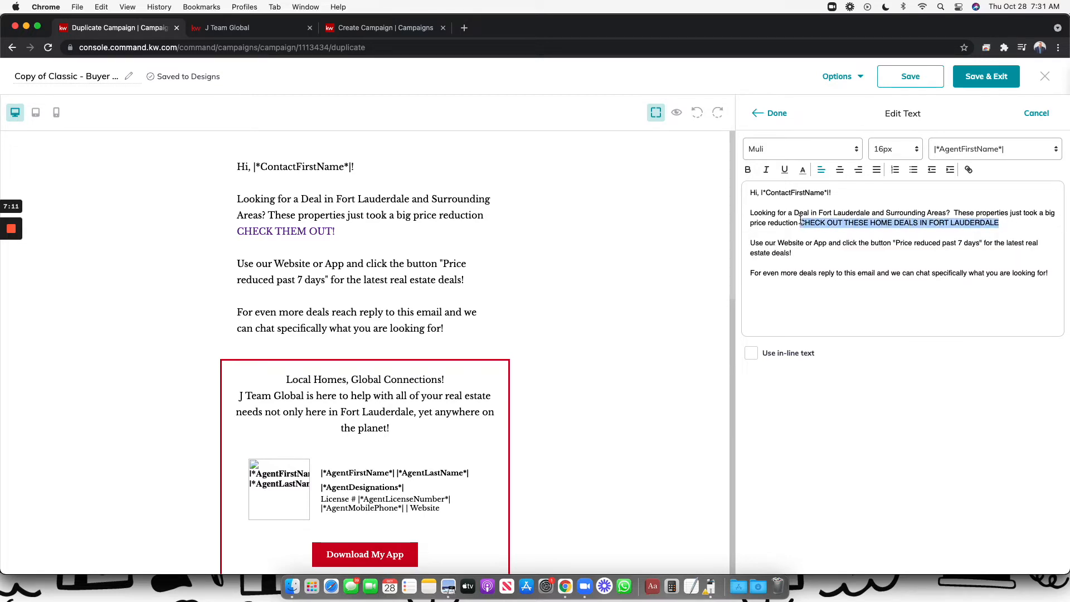
{"action": "left_click", "coordinate": [968, 169]}
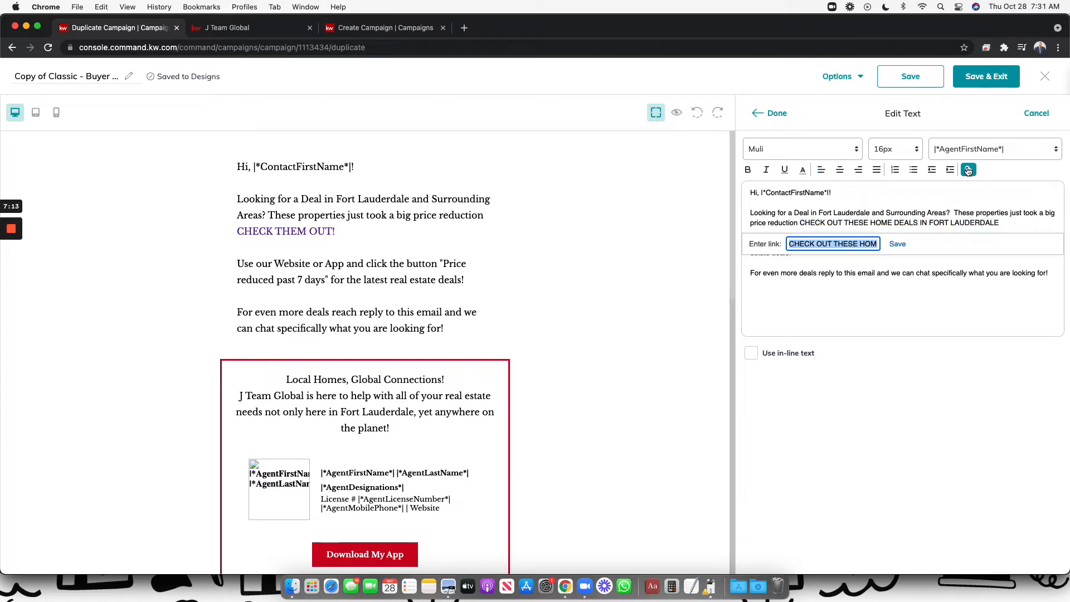
{"action": "key", "text": "super+v"}
{"action": "left_click", "coordinate": [896, 245]}
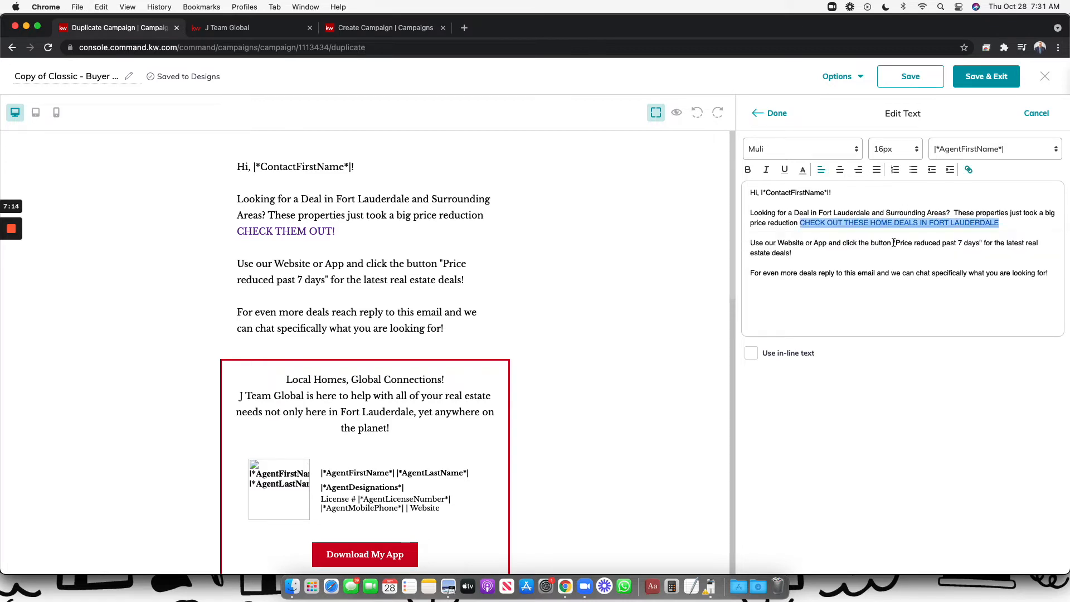
{"action": "left_click", "coordinate": [838, 303]}
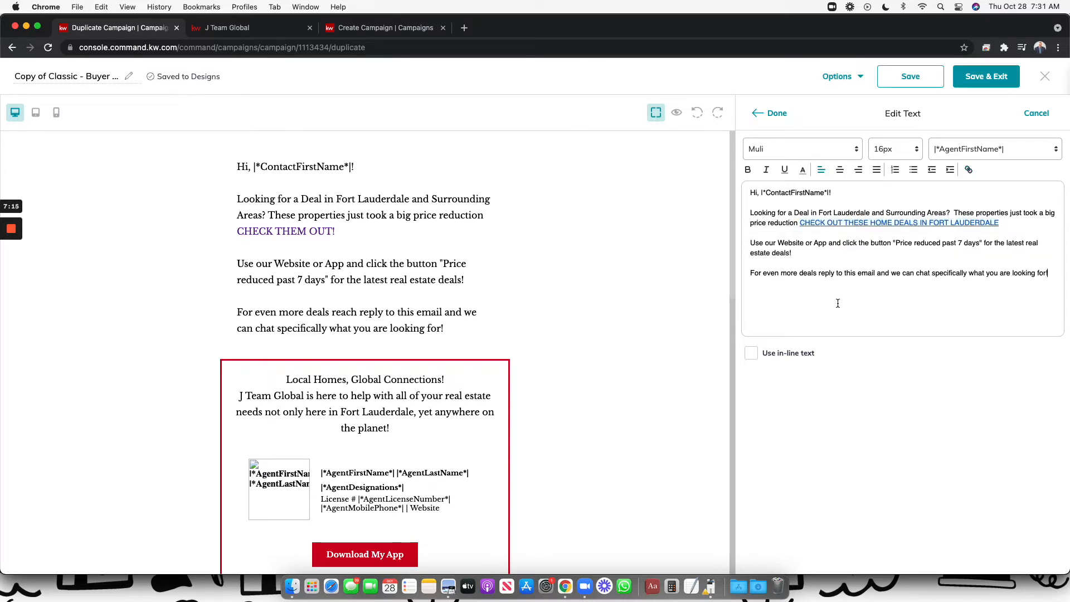
{"action": "left_click", "coordinate": [774, 115]}
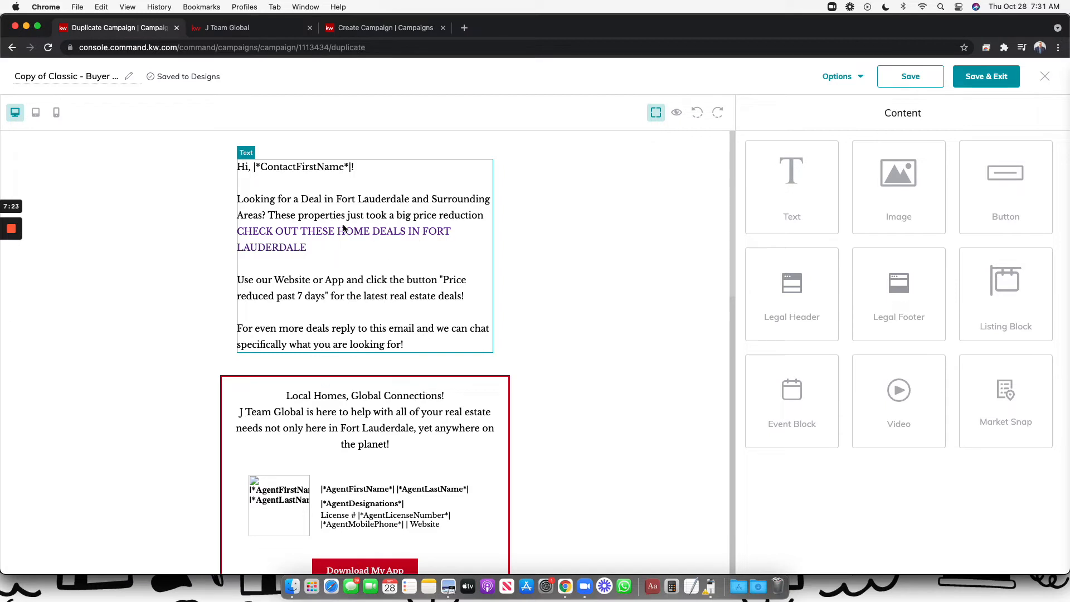
Make 'Local Homes, Global Connections!' bold and red, and add a line break before 'J Team Global'
{"action": "scroll", "coordinate": [404, 254], "scroll_direction": "down", "scroll_amount": 5}
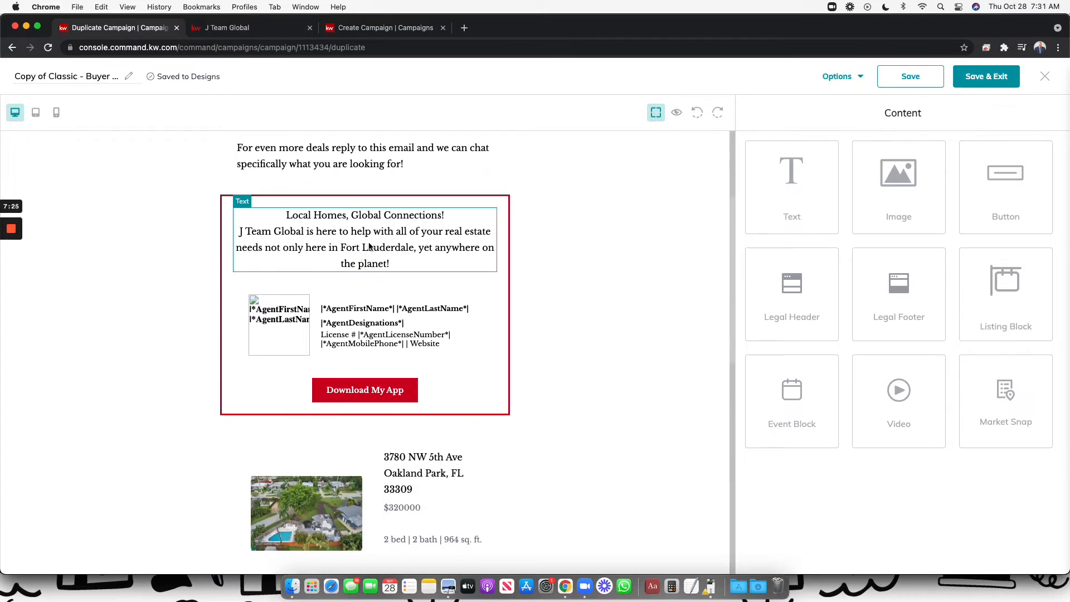
{"action": "left_click", "coordinate": [475, 201]}
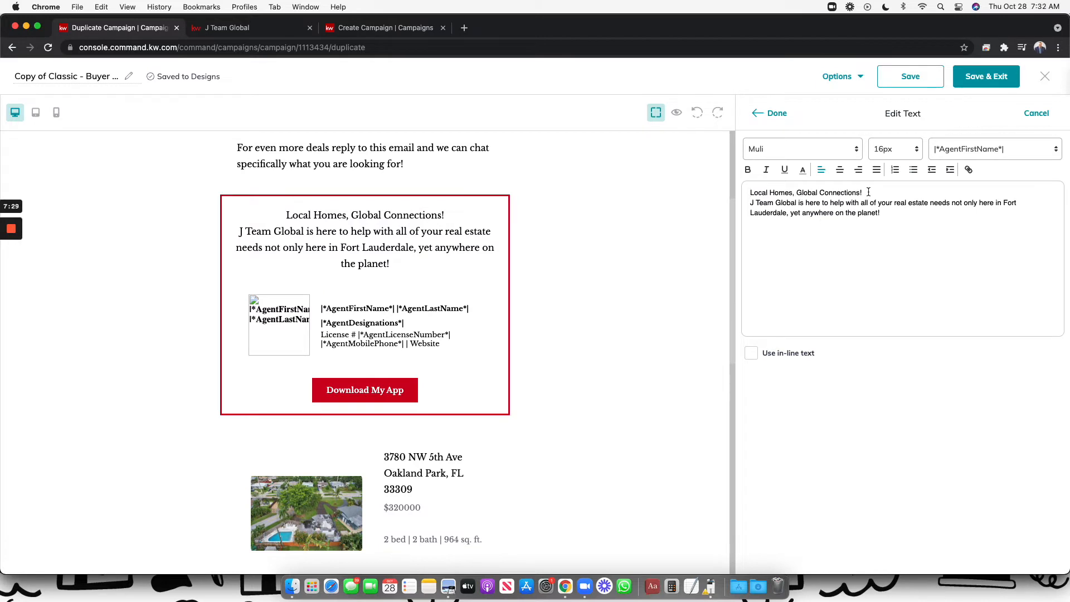
{"action": "left_click_drag", "start_coordinate": [868, 192], "coordinate": [751, 192]}
{"action": "left_click", "coordinate": [748, 170]}
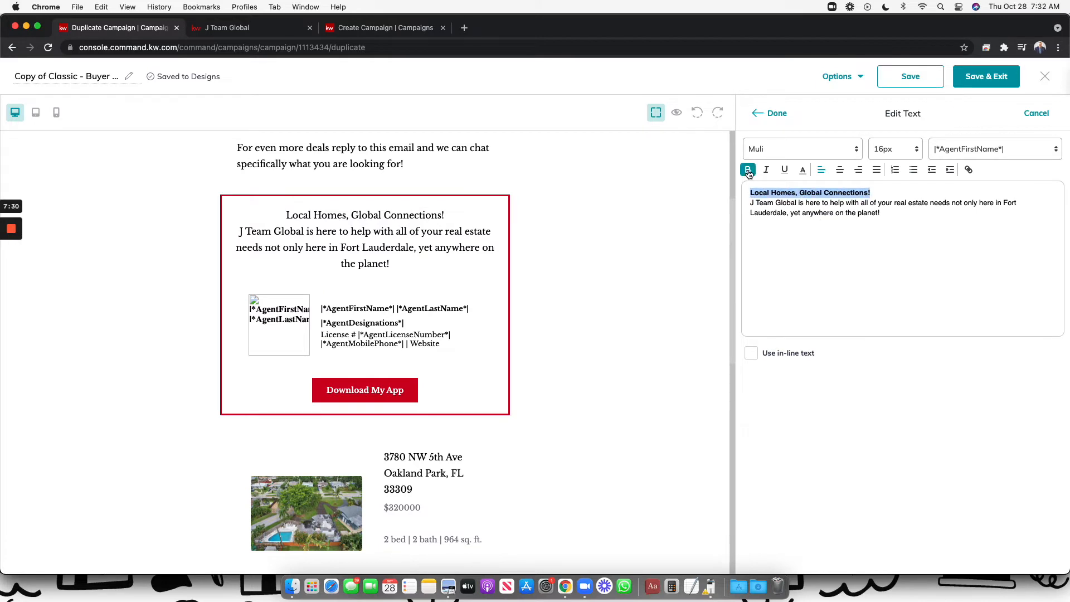
{"action": "left_click", "coordinate": [802, 171]}
{"action": "left_click", "coordinate": [816, 184]}
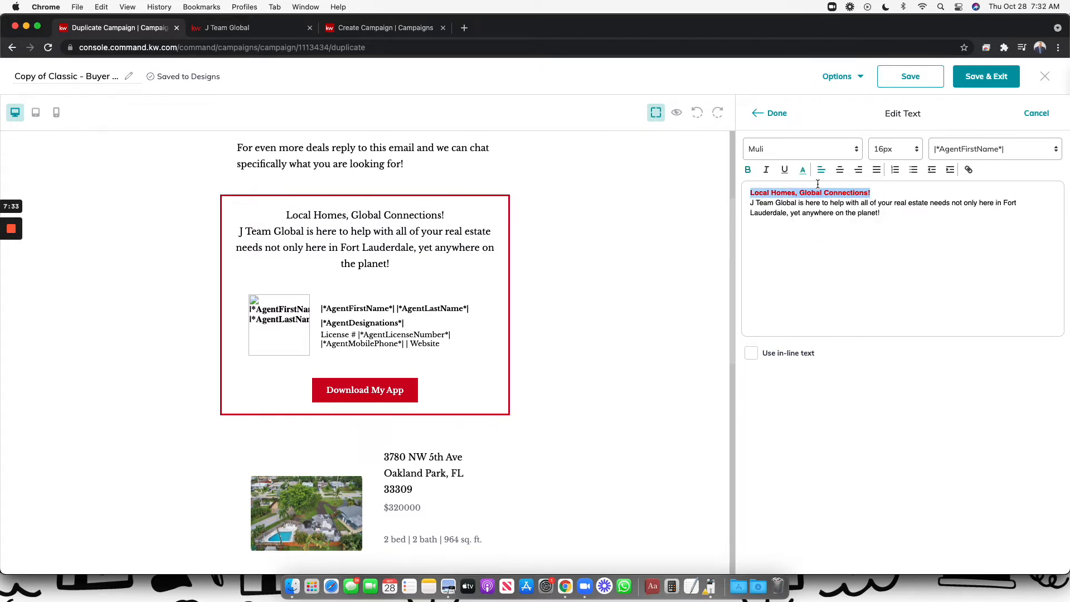
{"action": "left_click", "coordinate": [748, 204]}
{"action": "key", "text": "Return"}
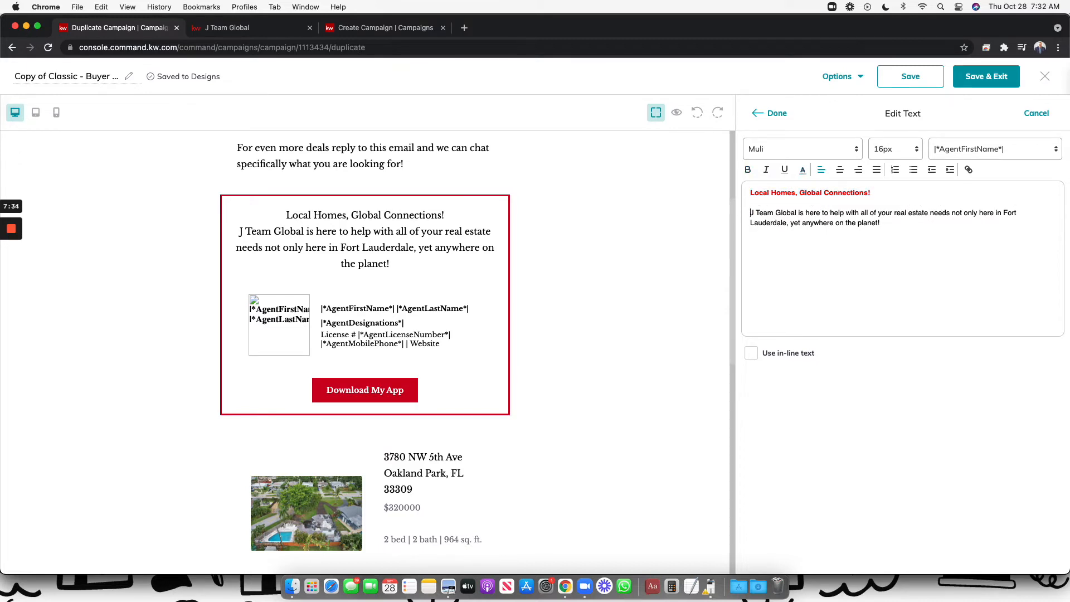
{"action": "left_click", "coordinate": [772, 118]}
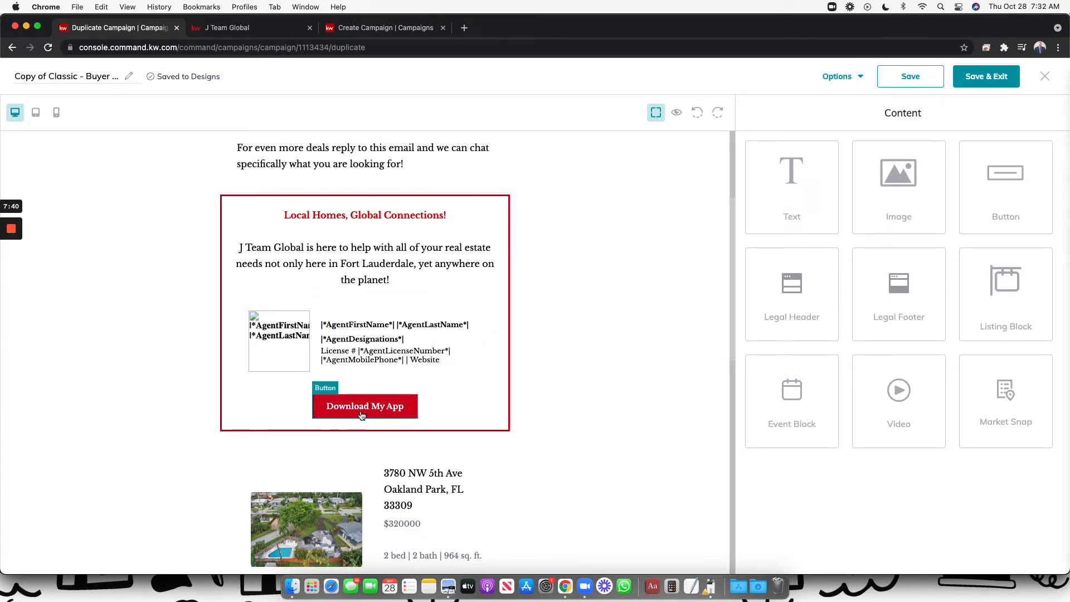
{"action": "scroll", "coordinate": [359, 414], "scroll_direction": "down", "scroll_amount": 5}
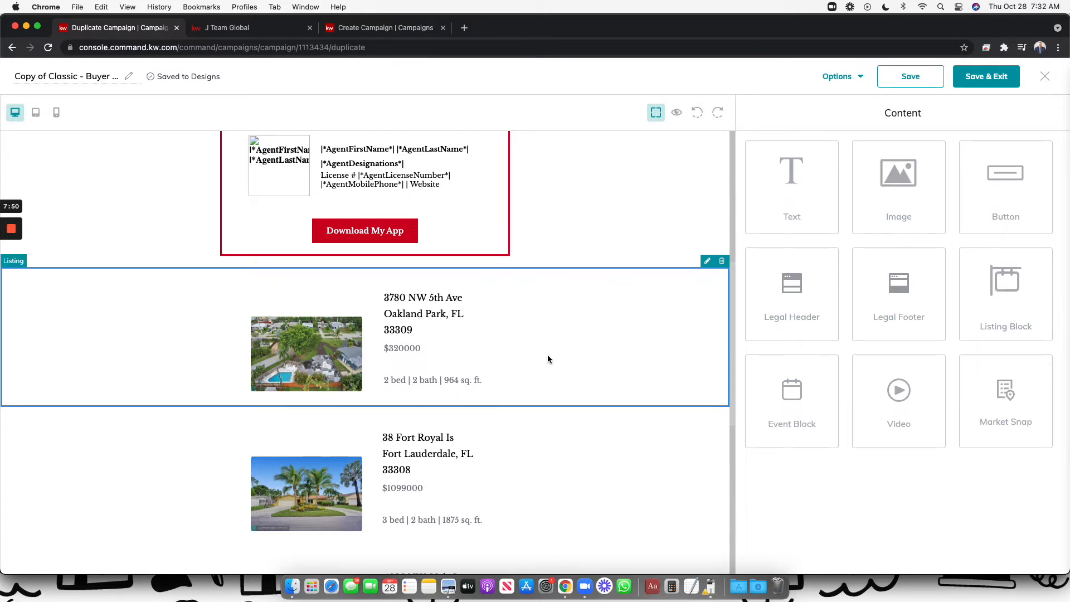
{"action": "scroll", "coordinate": [518, 373], "scroll_direction": "down", "scroll_amount": 4}
{"action": "scroll", "coordinate": [493, 255], "scroll_direction": "down", "scroll_amount": 3}
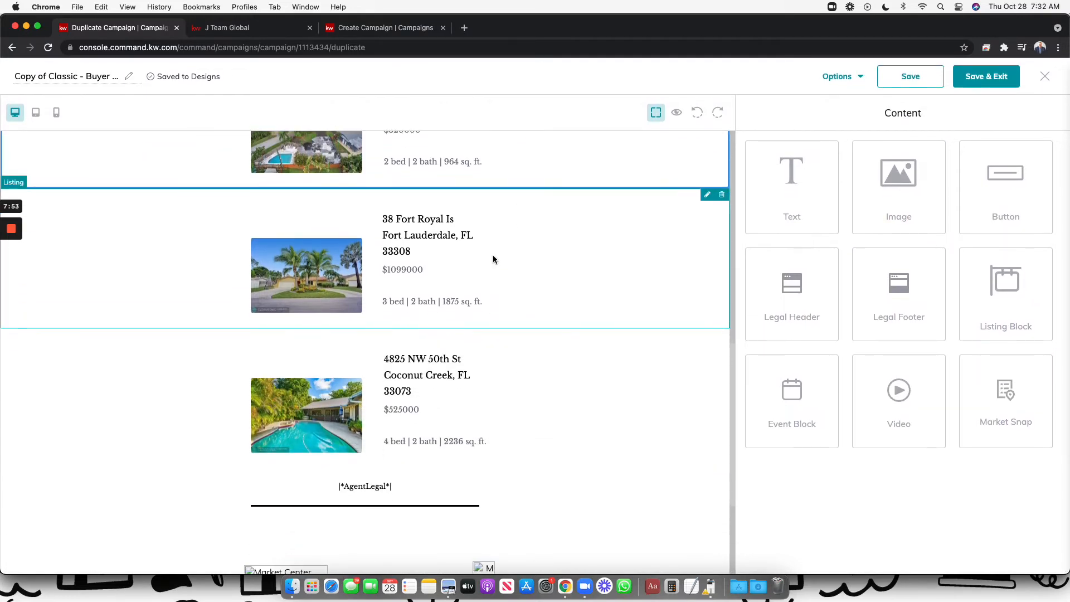
{"action": "scroll", "coordinate": [444, 398], "scroll_direction": "up", "scroll_amount": 4}
{"action": "scroll", "coordinate": [444, 400], "scroll_direction": "up", "scroll_amount": 3}
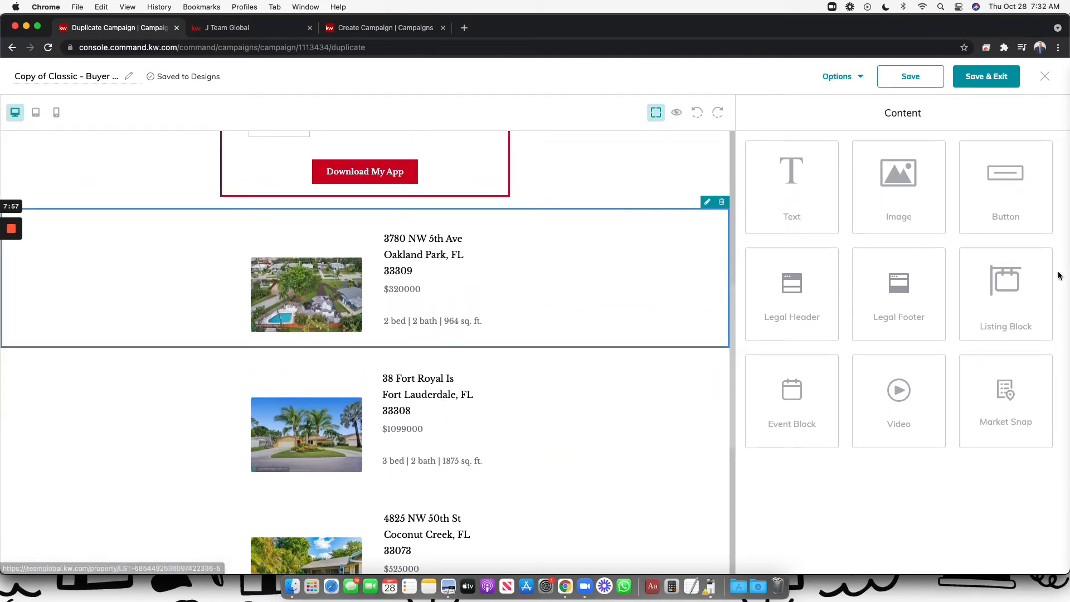
{"action": "left_click", "coordinate": [708, 202]}
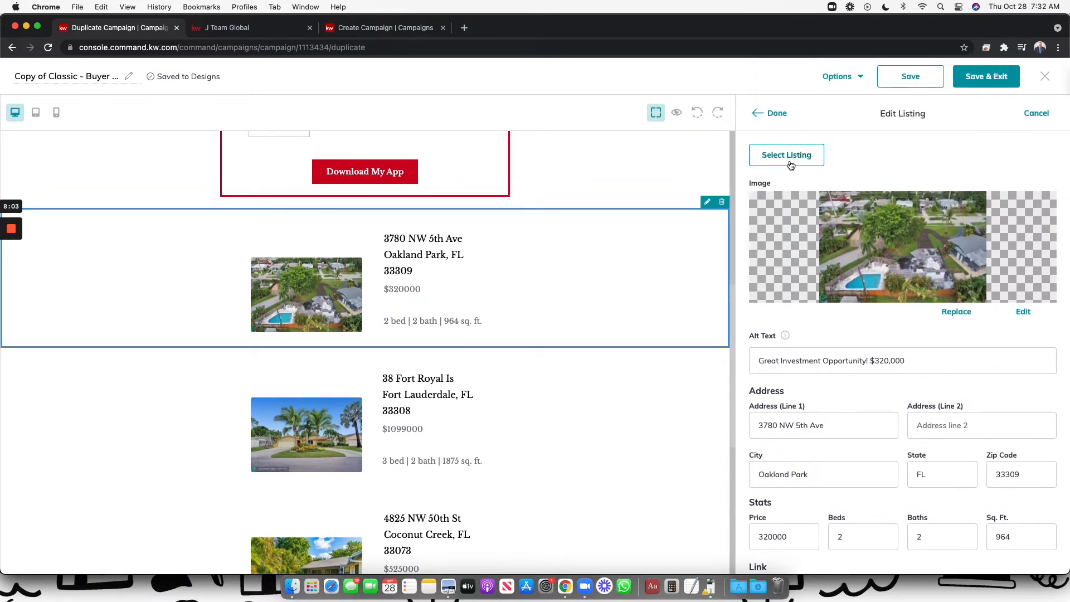
{"action": "left_click", "coordinate": [800, 156]}
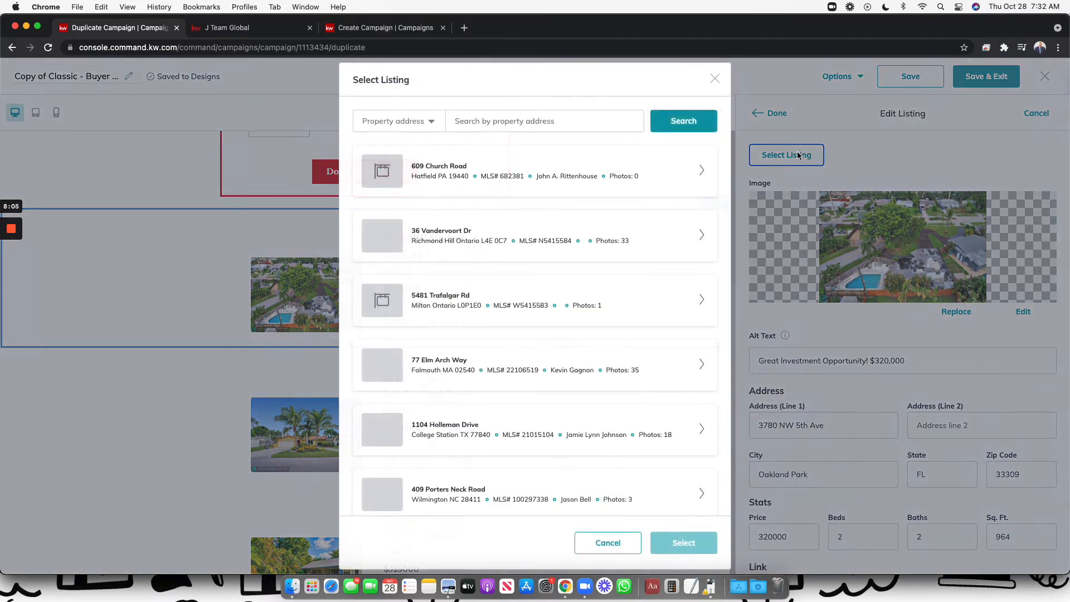
{"action": "left_click", "coordinate": [396, 126]}
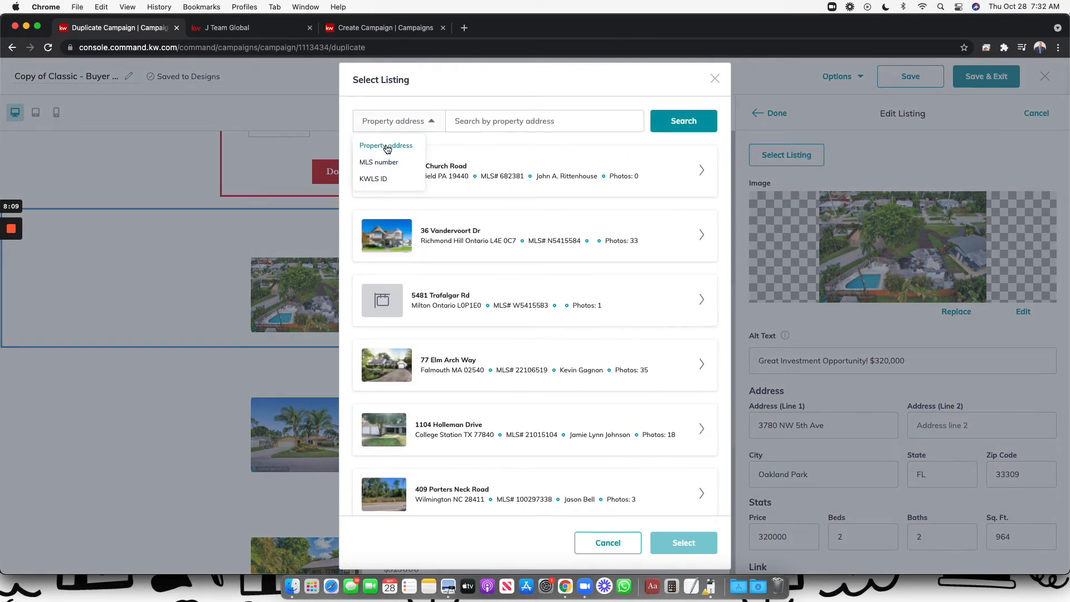
{"action": "left_click", "coordinate": [715, 79]}
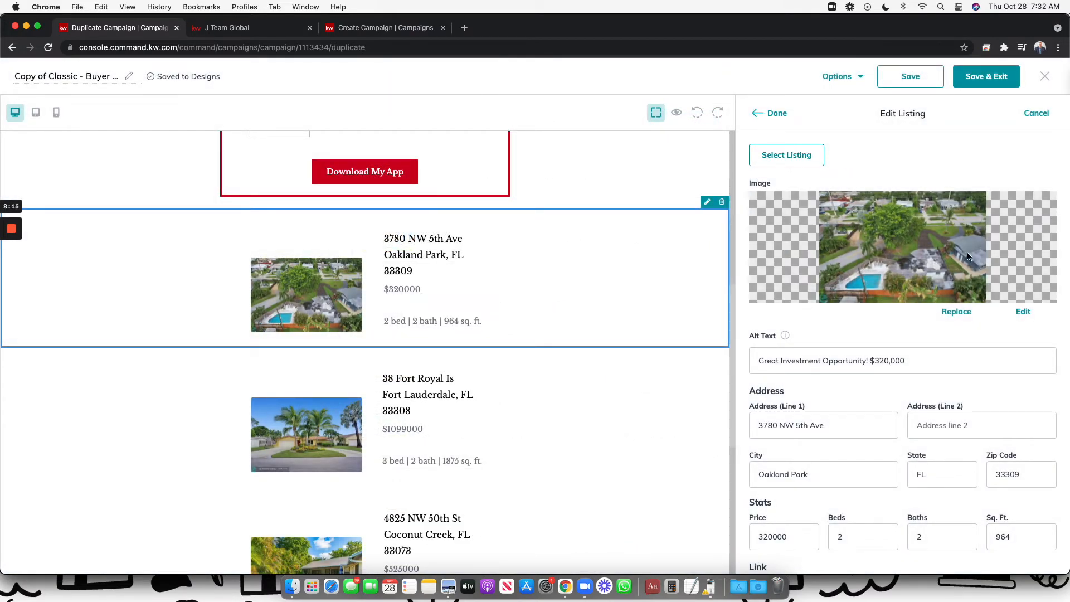
{"action": "scroll", "coordinate": [925, 307], "scroll_direction": "down", "scroll_amount": 2}
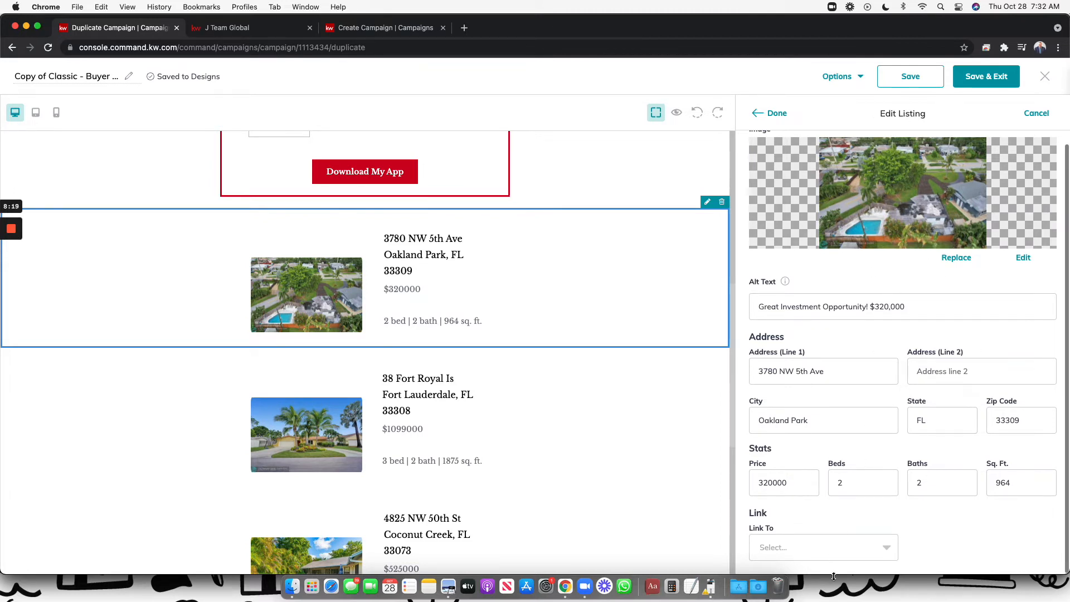
{"action": "left_click", "coordinate": [843, 559]}
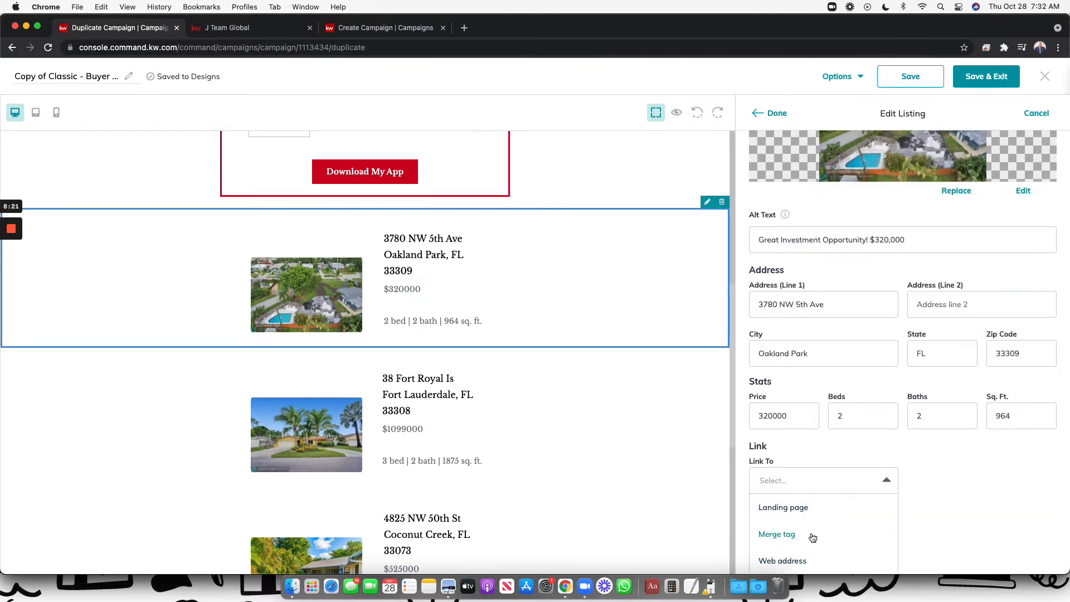
{"action": "left_click", "coordinate": [791, 560]}
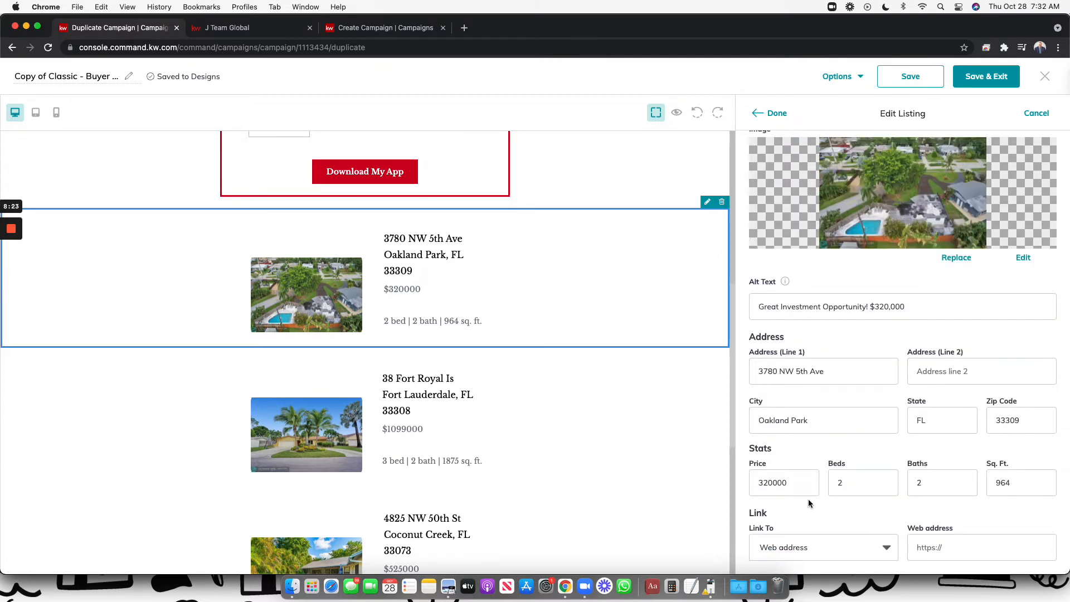
{"action": "left_click", "coordinate": [971, 523]}
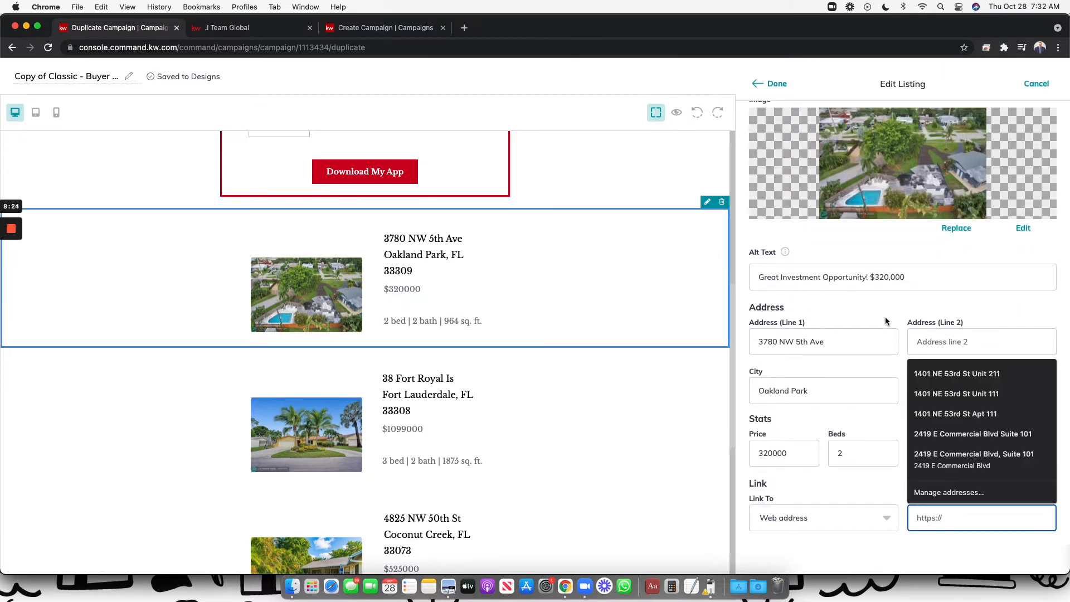
{"action": "left_click", "coordinate": [848, 343]}
{"action": "triple_click", "coordinate": [818, 342]}
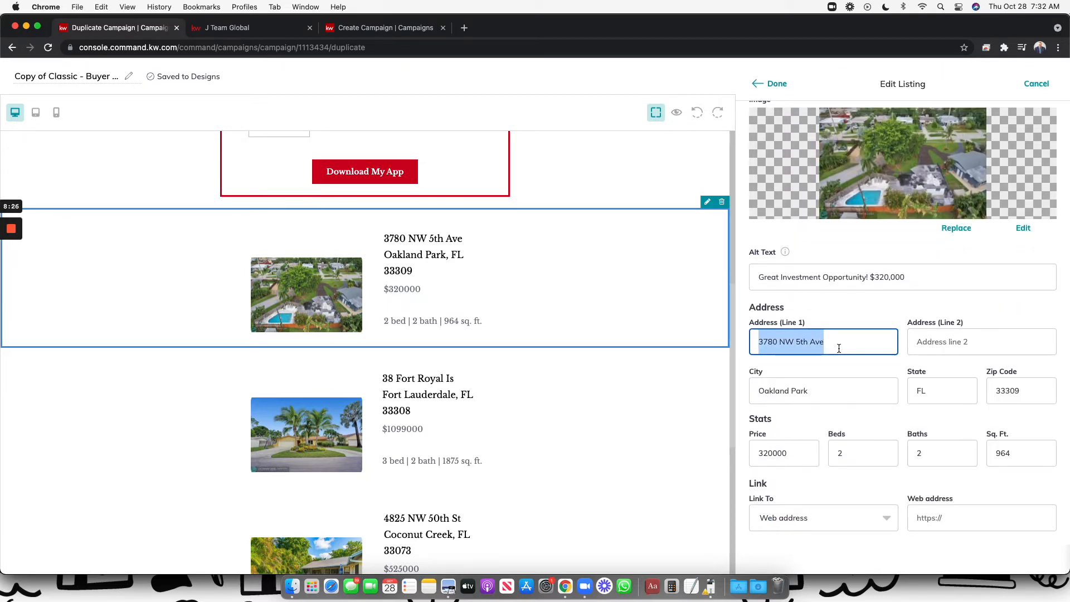
{"action": "left_click", "coordinate": [946, 524]}
{"action": "left_click", "coordinate": [1021, 309]}
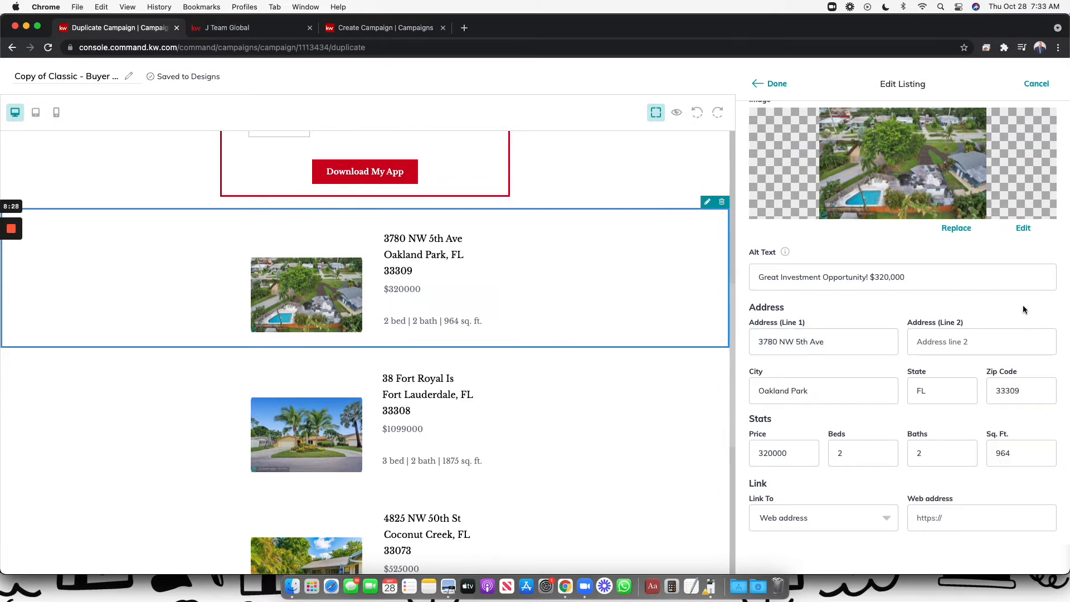
{"action": "scroll", "coordinate": [1022, 306], "scroll_direction": "down", "scroll_amount": 3}
{"action": "scroll", "coordinate": [936, 212], "scroll_direction": "up", "scroll_amount": 4}
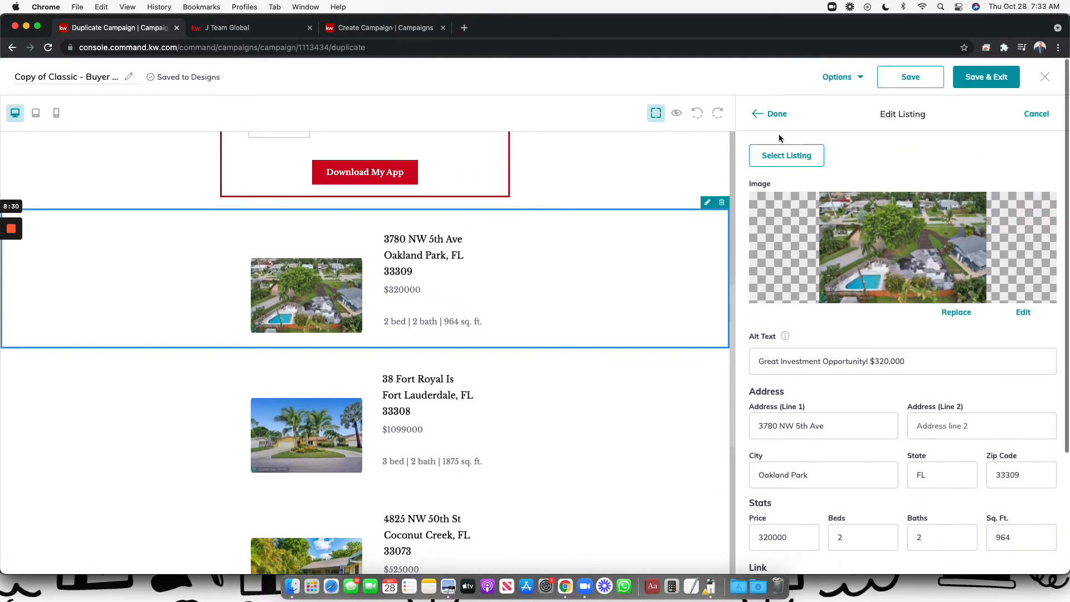
{"action": "left_click", "coordinate": [772, 106]}
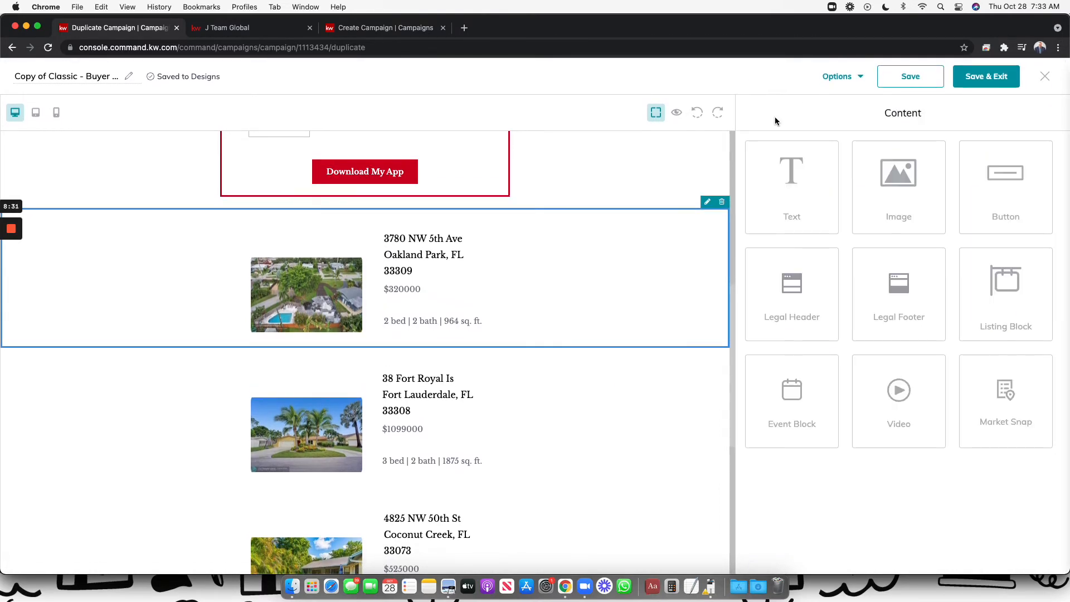
Save & Exit the email design and open the full-screen email preview
{"action": "left_click", "coordinate": [974, 88]}
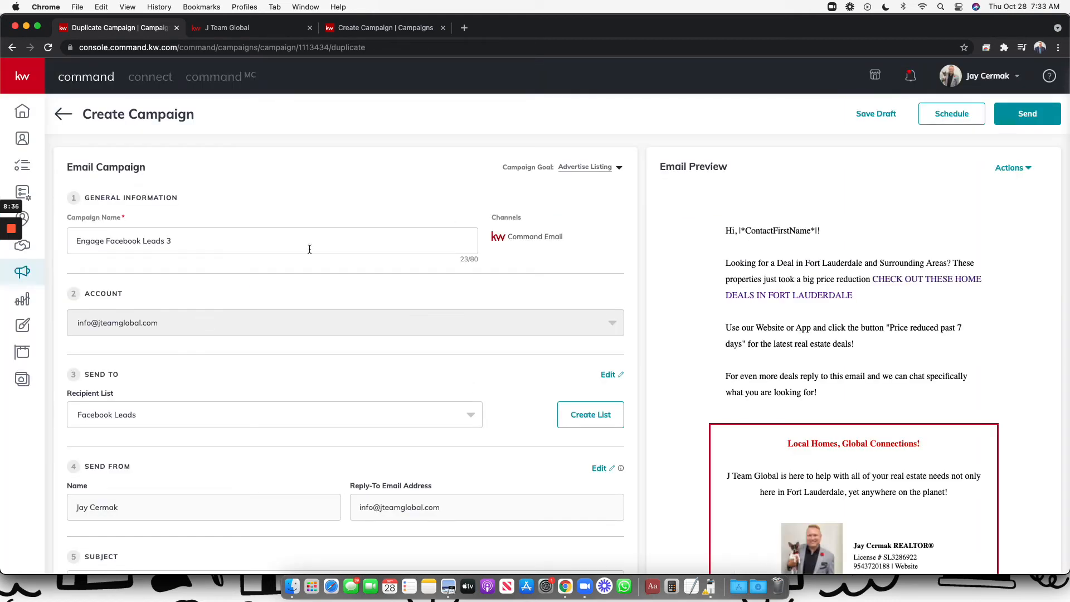
{"action": "scroll", "coordinate": [302, 339], "scroll_direction": "down", "scroll_amount": 3}
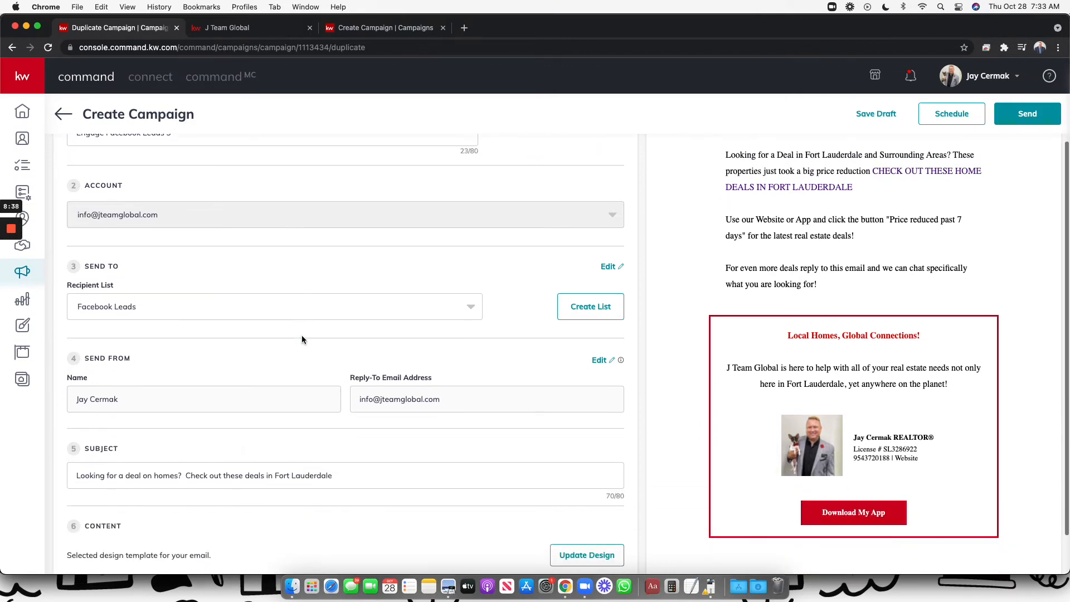
{"action": "scroll", "coordinate": [302, 340], "scroll_direction": "up", "scroll_amount": 3}
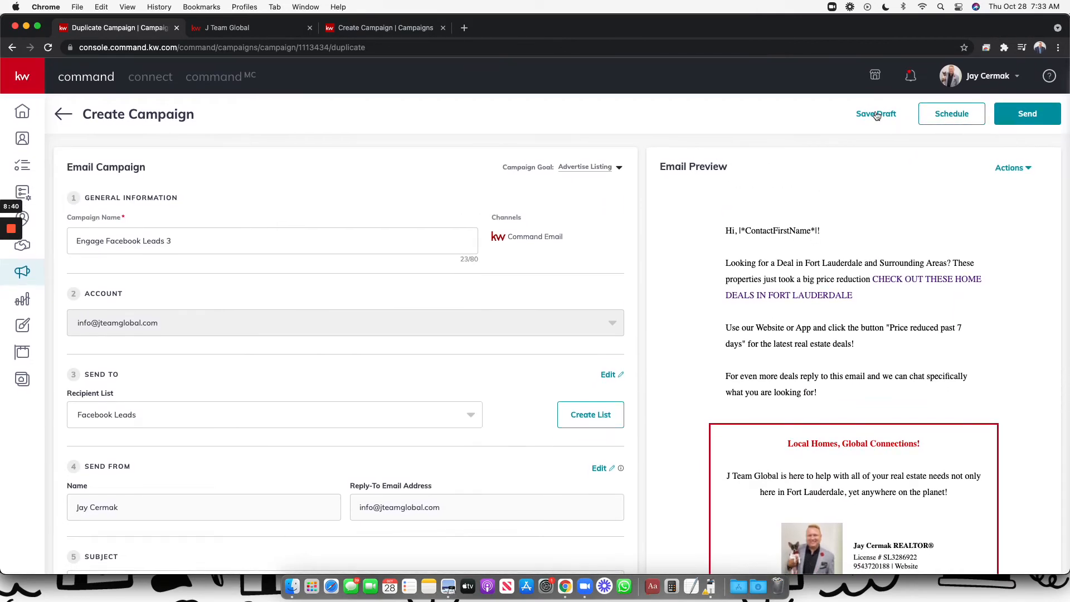
{"action": "left_click", "coordinate": [1026, 175]}
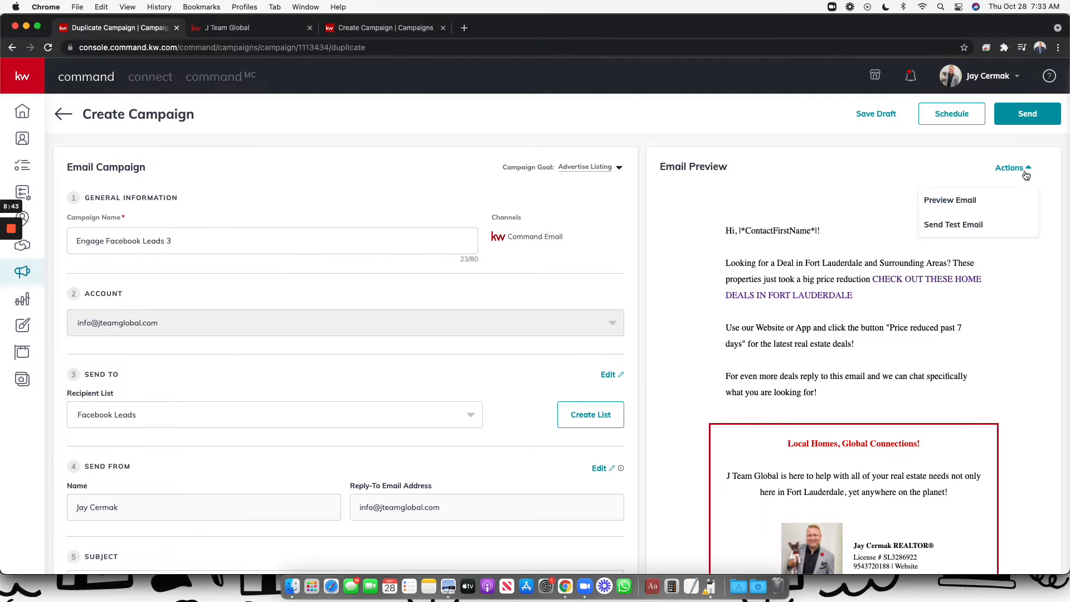
{"action": "left_click", "coordinate": [970, 202]}
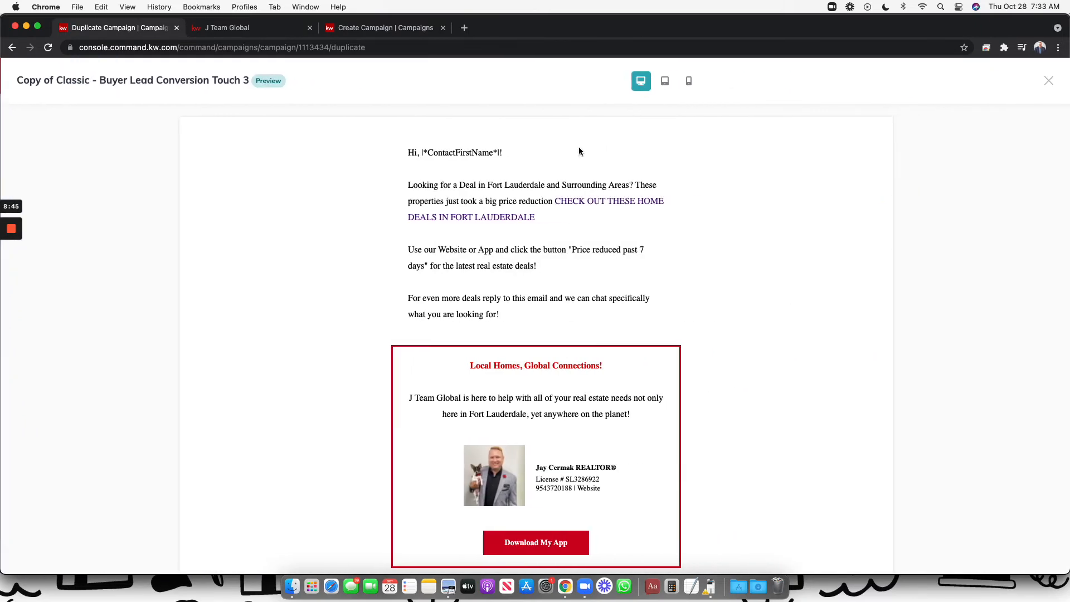
{"action": "scroll", "coordinate": [566, 278], "scroll_direction": "down", "scroll_amount": 15}
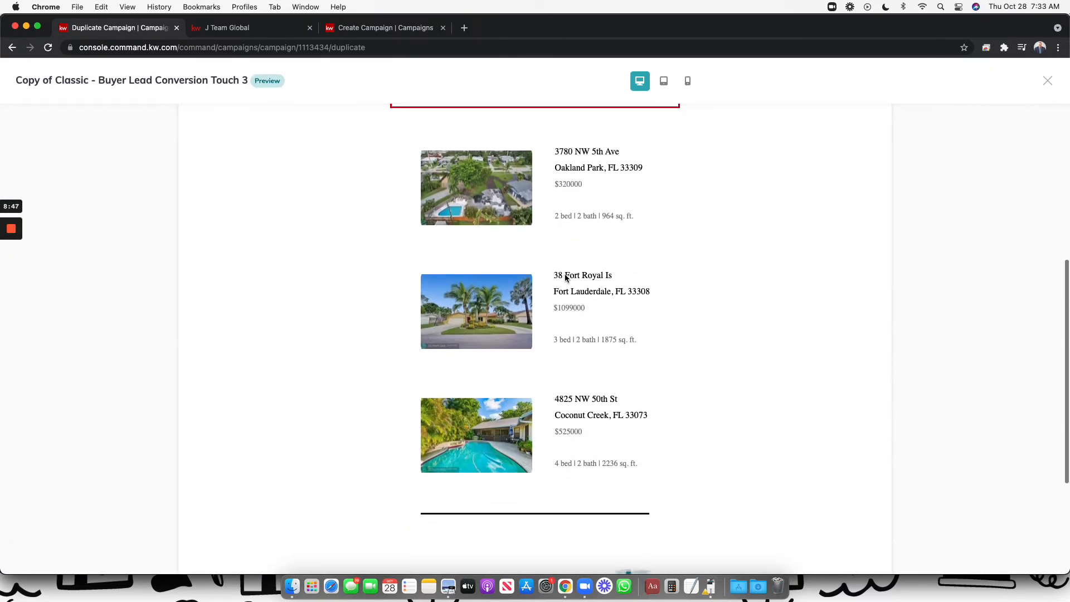
{"action": "scroll", "coordinate": [566, 278], "scroll_direction": "up", "scroll_amount": 10}
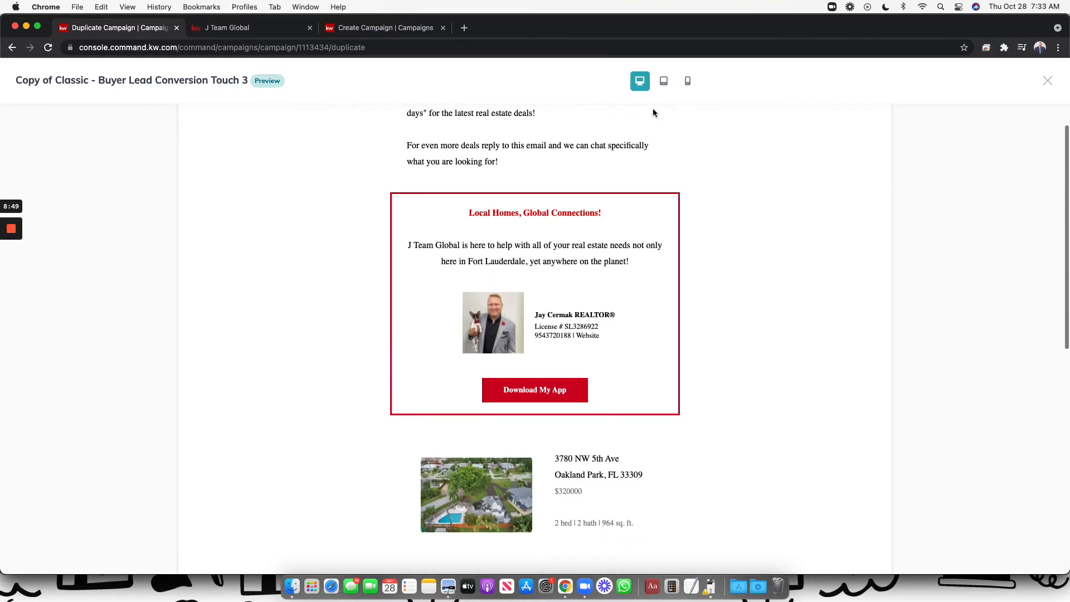
Preview the email at tablet, mobile and desktop widths, then close the preview
{"action": "left_click", "coordinate": [665, 82]}
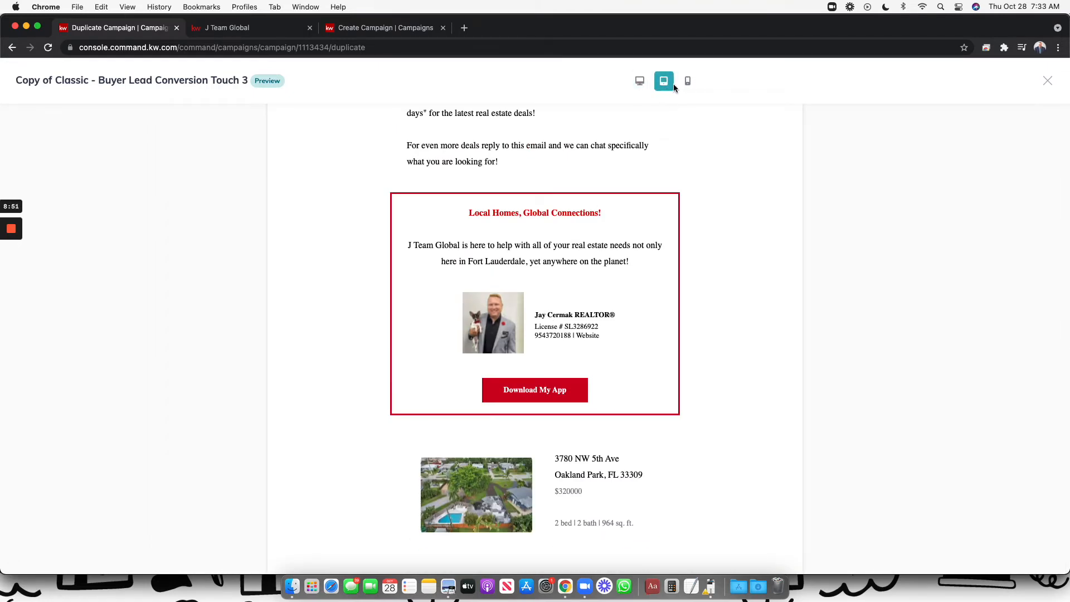
{"action": "left_click", "coordinate": [688, 85]}
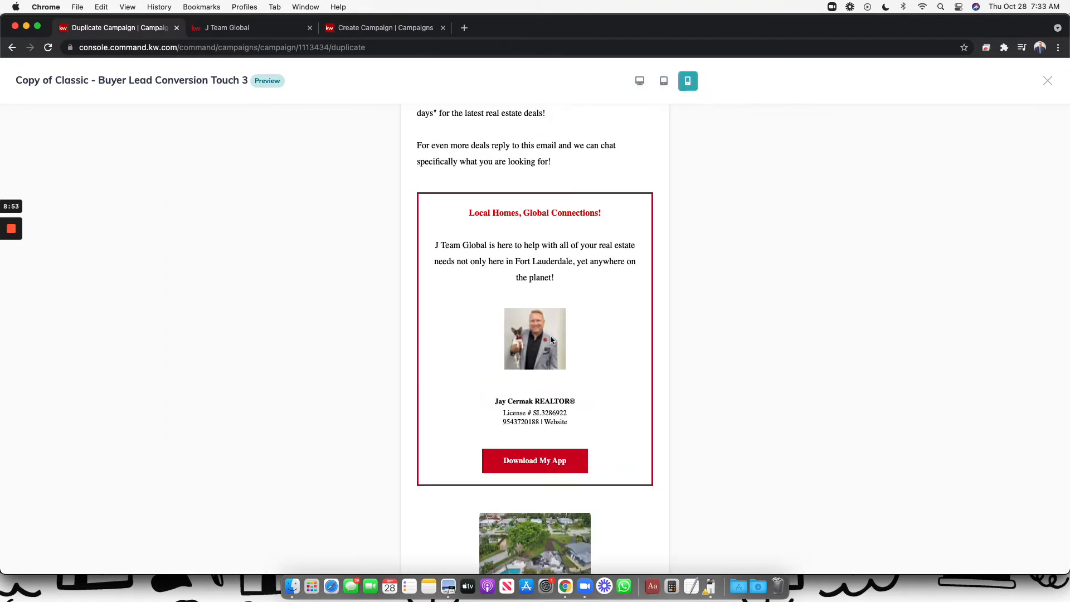
{"action": "scroll", "coordinate": [550, 336], "scroll_direction": "down", "scroll_amount": 5}
{"action": "scroll", "coordinate": [550, 337], "scroll_direction": "up", "scroll_amount": 10}
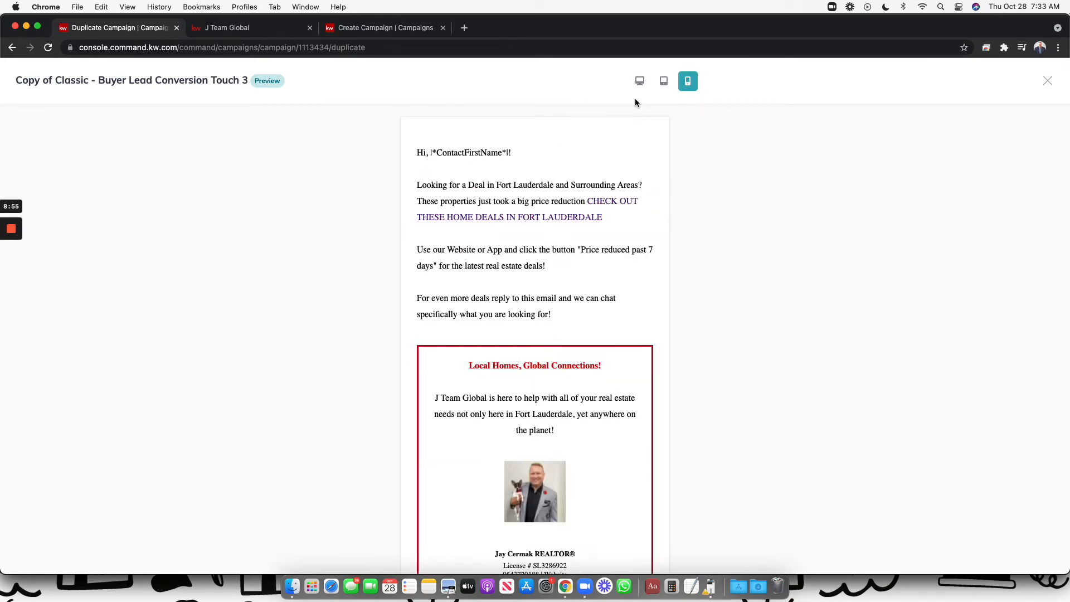
{"action": "left_click", "coordinate": [663, 82]}
{"action": "left_click", "coordinate": [639, 81]}
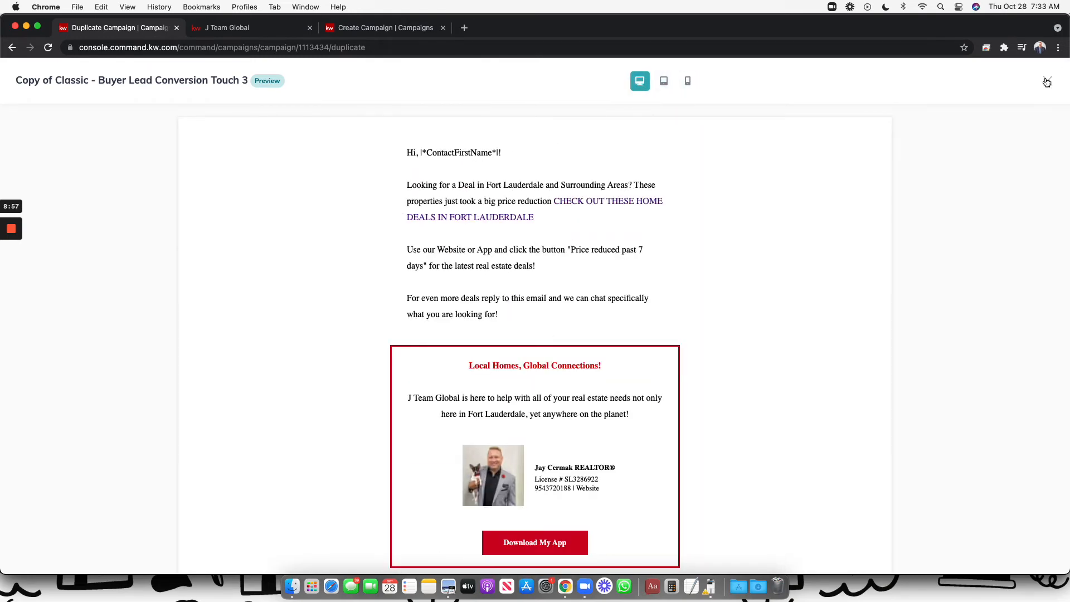
{"action": "left_click", "coordinate": [1047, 82]}
{"action": "left_click", "coordinate": [1009, 168]}
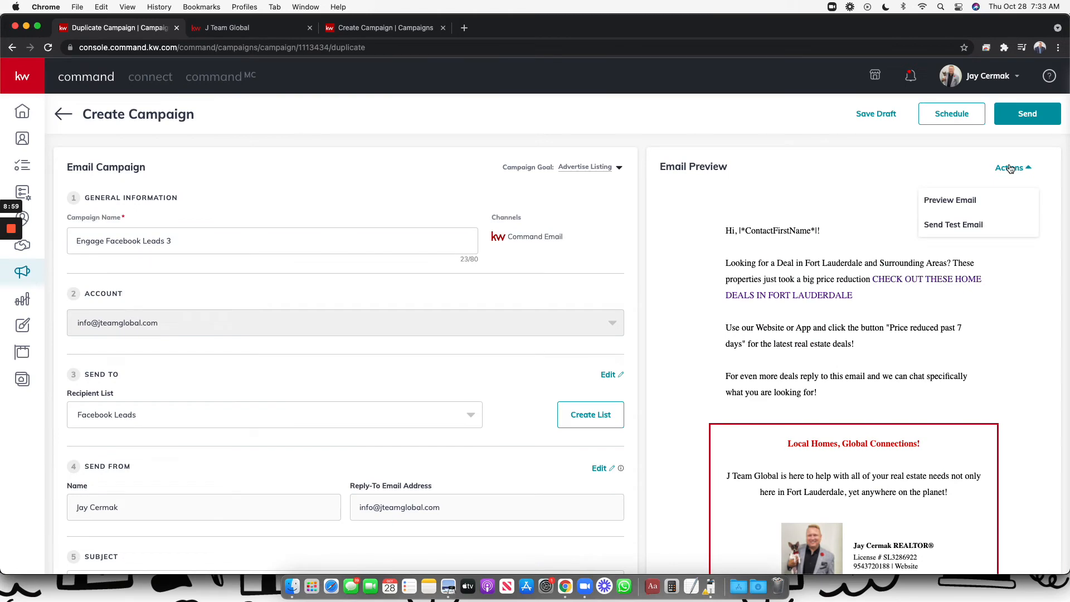
Send a test email to your own address, then follow its CHECK OUT THESE HOME DEALS link
{"action": "left_click", "coordinate": [945, 225]}
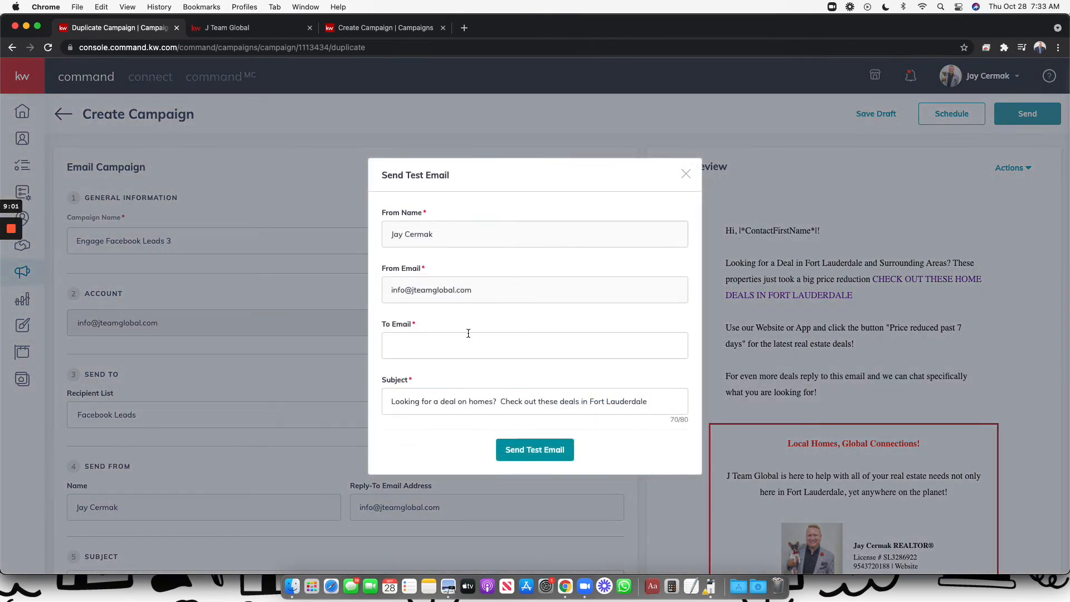
{"action": "left_click", "coordinate": [459, 344]}
{"action": "left_click", "coordinate": [429, 379]}
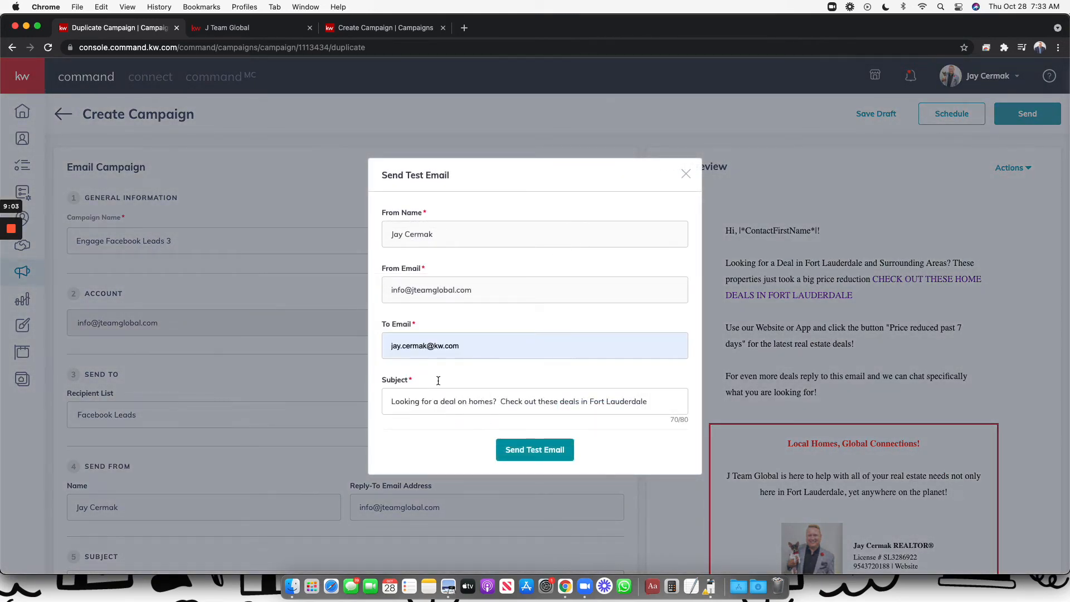
{"action": "left_click", "coordinate": [540, 451]}
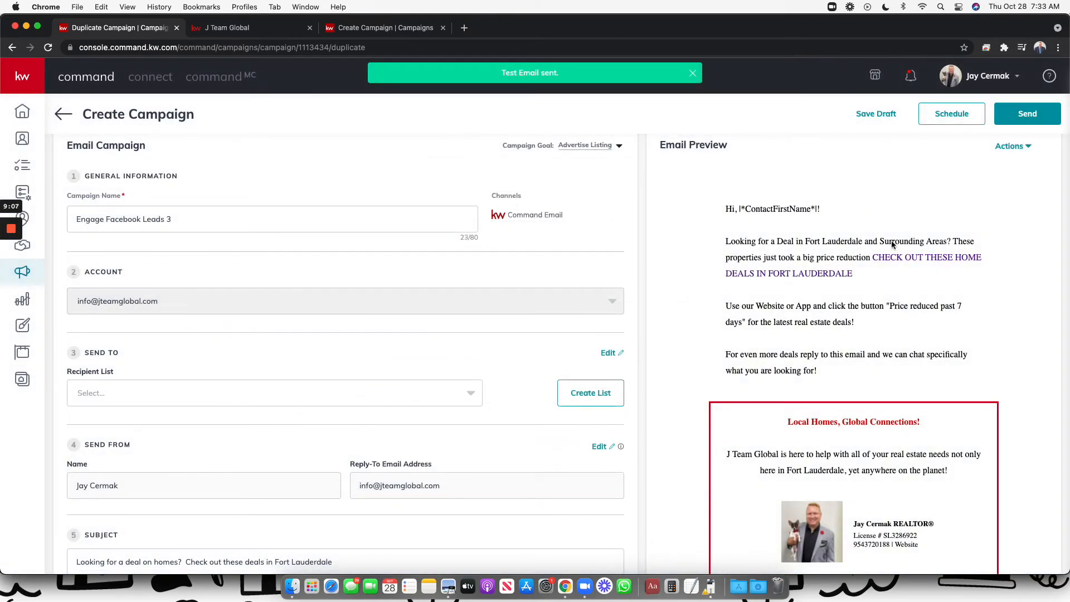
{"action": "left_click", "coordinate": [886, 261]}
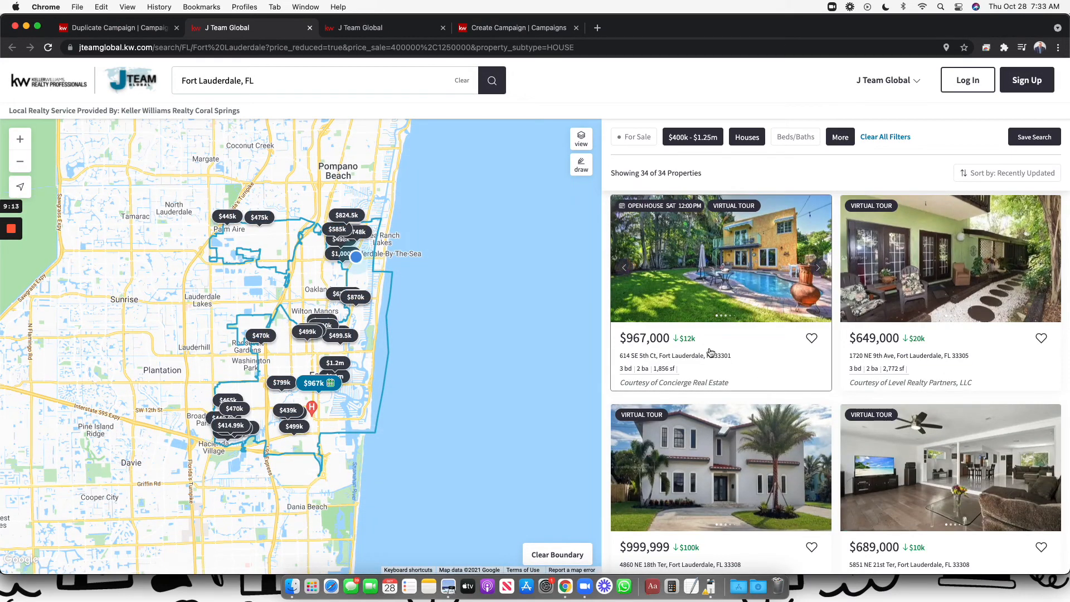
Scroll through the 34 price-reduced Fort Lauderdale houses, then return to the Duplicate Campaign tab
{"action": "scroll", "coordinate": [796, 501], "scroll_direction": "down", "scroll_amount": 5}
{"action": "scroll", "coordinate": [796, 508], "scroll_direction": "down", "scroll_amount": 5}
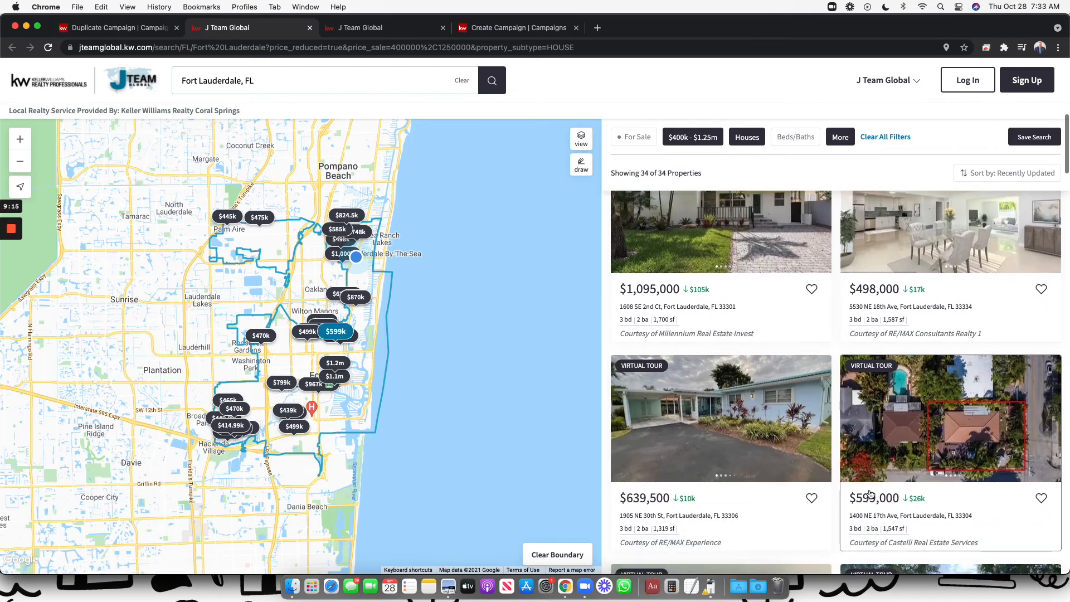
{"action": "left_click", "coordinate": [124, 27]}
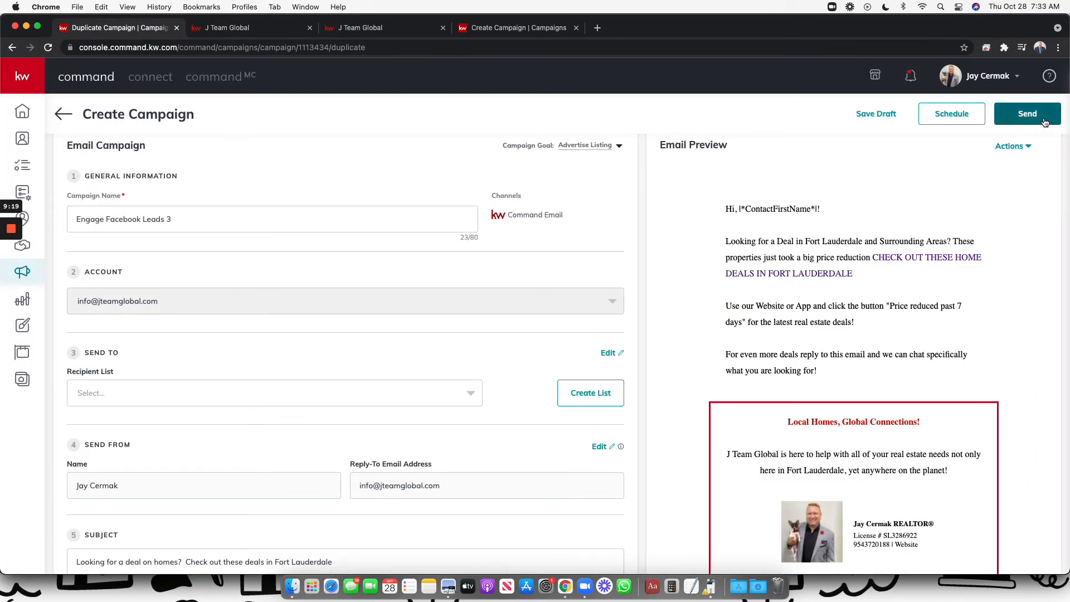
Try scheduling, find the Recipient List empty, and leave the unsaved campaign for the Email Campaigns list
{"action": "left_click", "coordinate": [958, 115]}
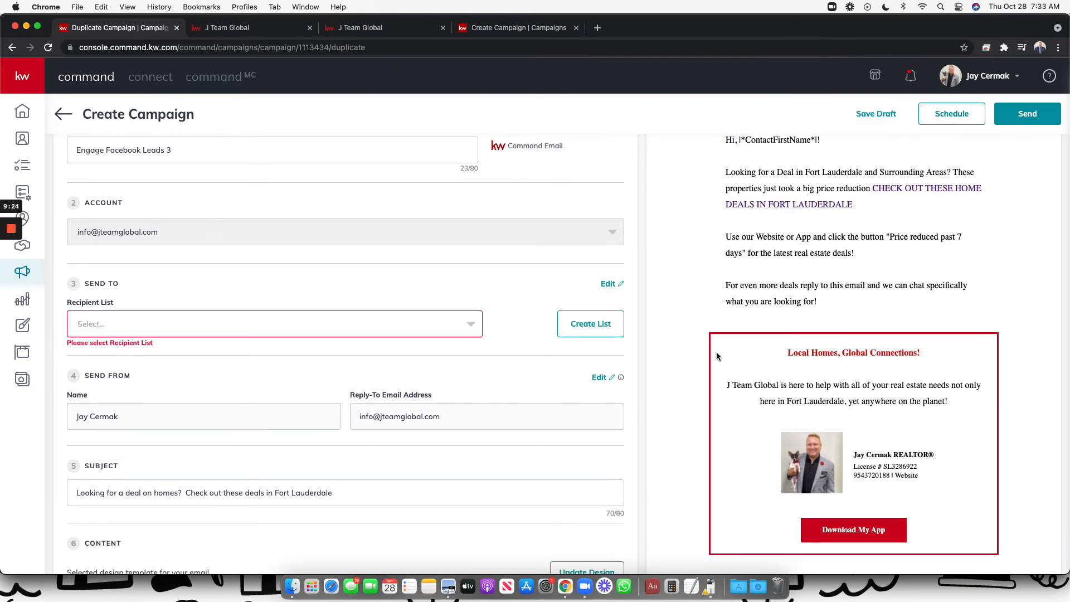
{"action": "left_click", "coordinate": [396, 319]}
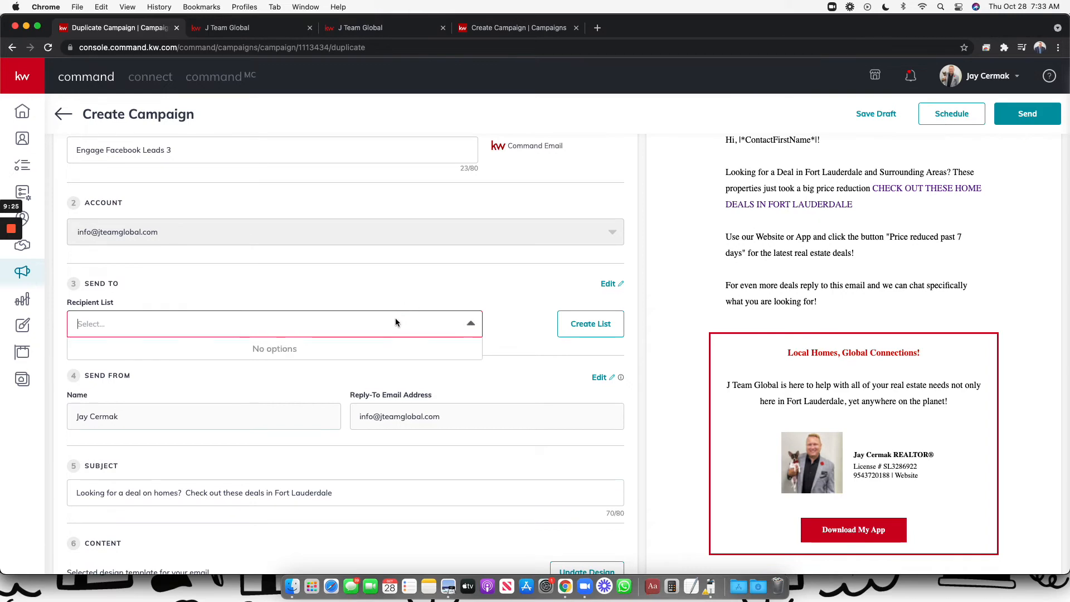
{"action": "left_click", "coordinate": [454, 271]}
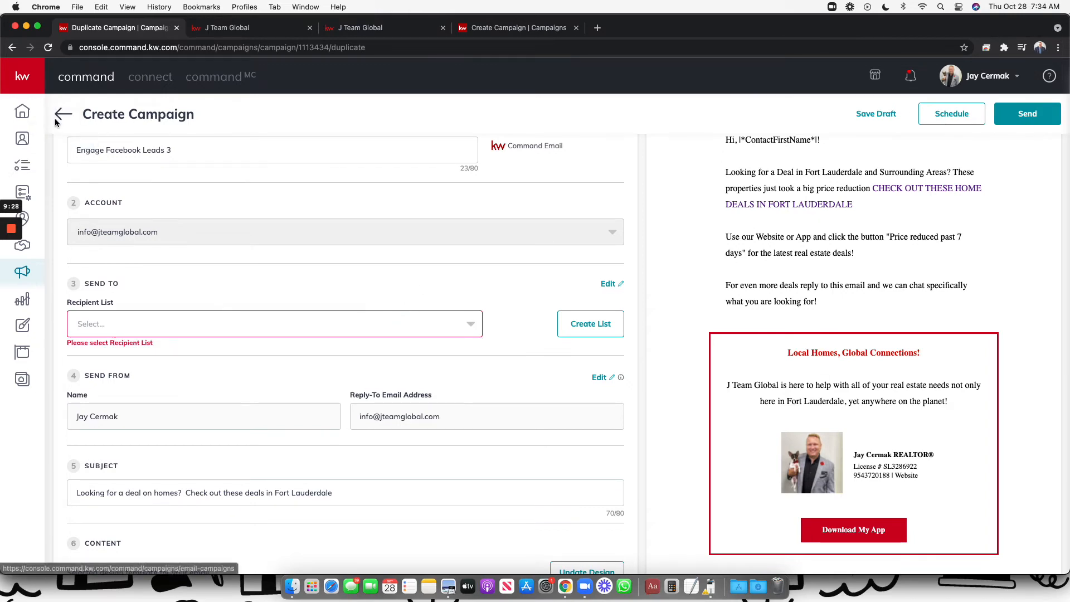
{"action": "left_click", "coordinate": [62, 118]}
{"action": "left_click", "coordinate": [496, 284]}
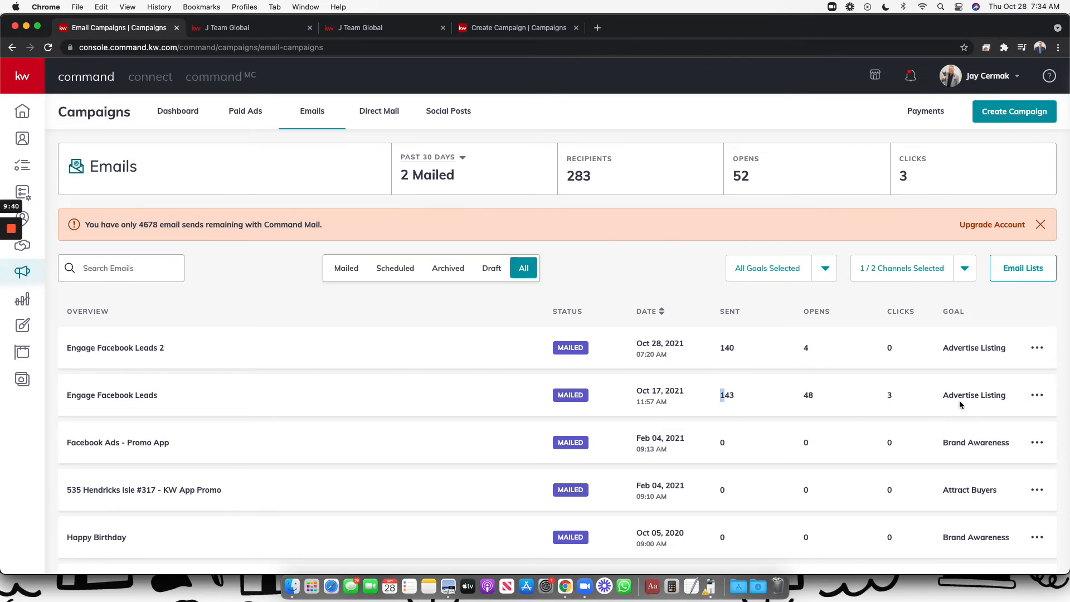
Preview the sent Engage Facebook Leads campaign's stats, then open its Recipients page
{"action": "left_click", "coordinate": [1039, 403]}
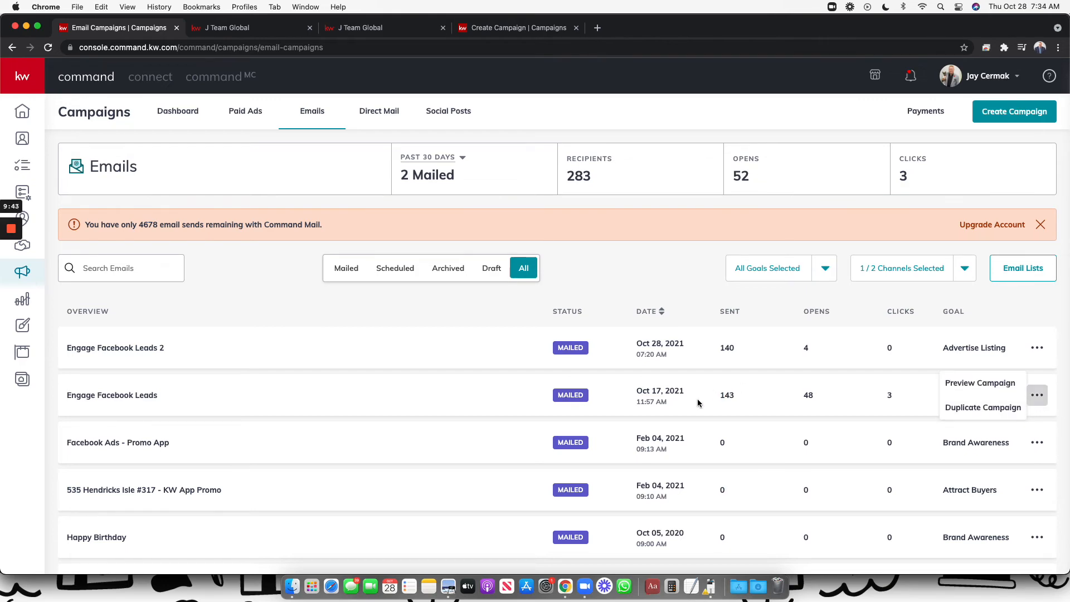
{"action": "left_click", "coordinate": [959, 390]}
{"action": "left_click", "coordinate": [1036, 395]}
{"action": "left_click", "coordinate": [981, 383]}
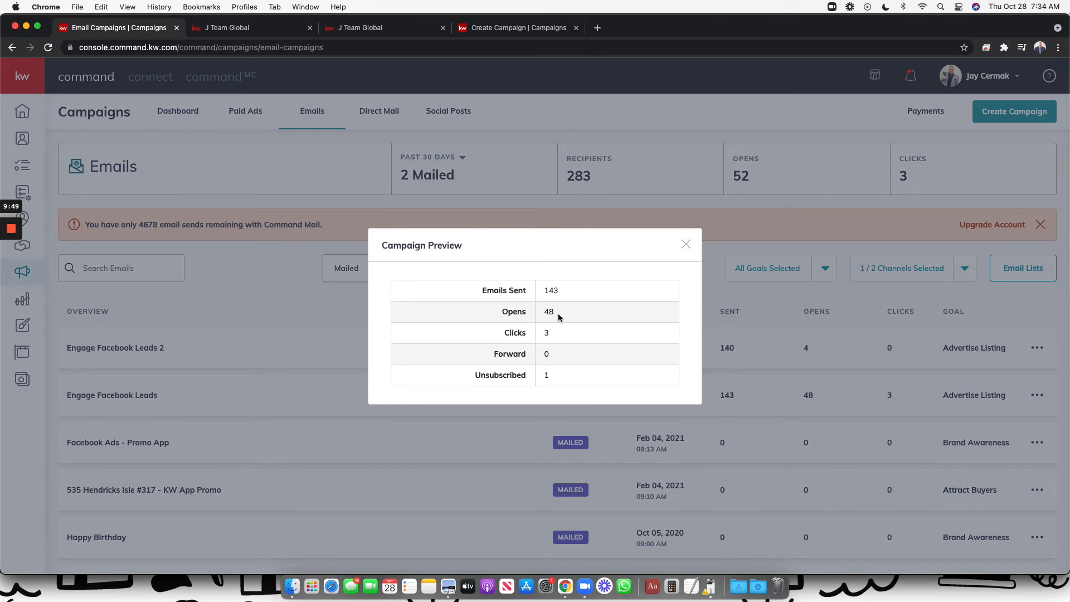
{"action": "left_click_drag", "start_coordinate": [549, 332], "coordinate": [540, 341]}
{"action": "left_click", "coordinate": [545, 377]}
{"action": "left_click", "coordinate": [685, 245]}
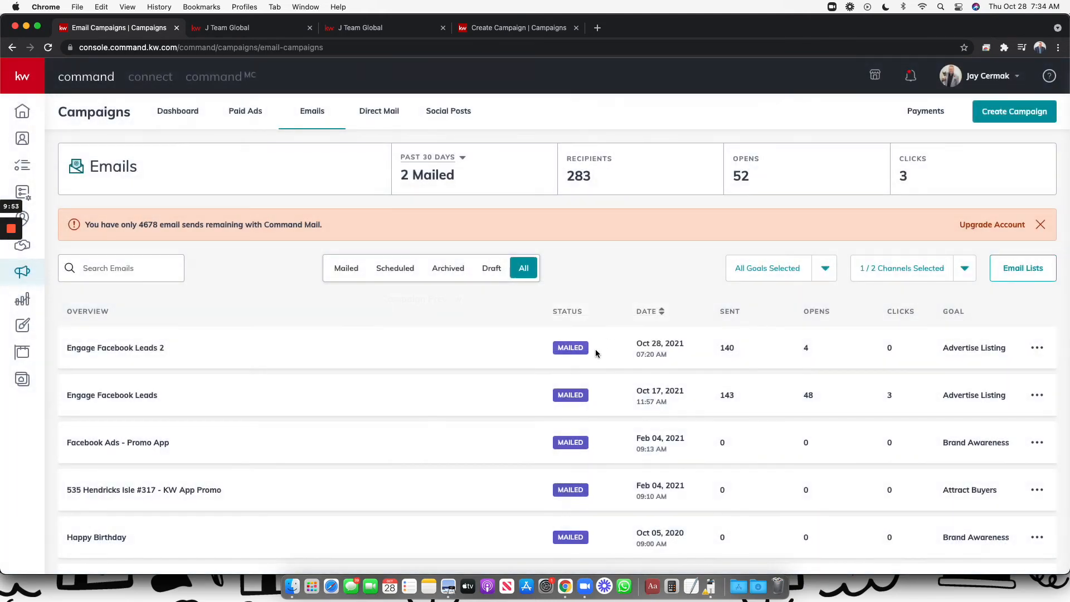
{"action": "left_click", "coordinate": [124, 396]}
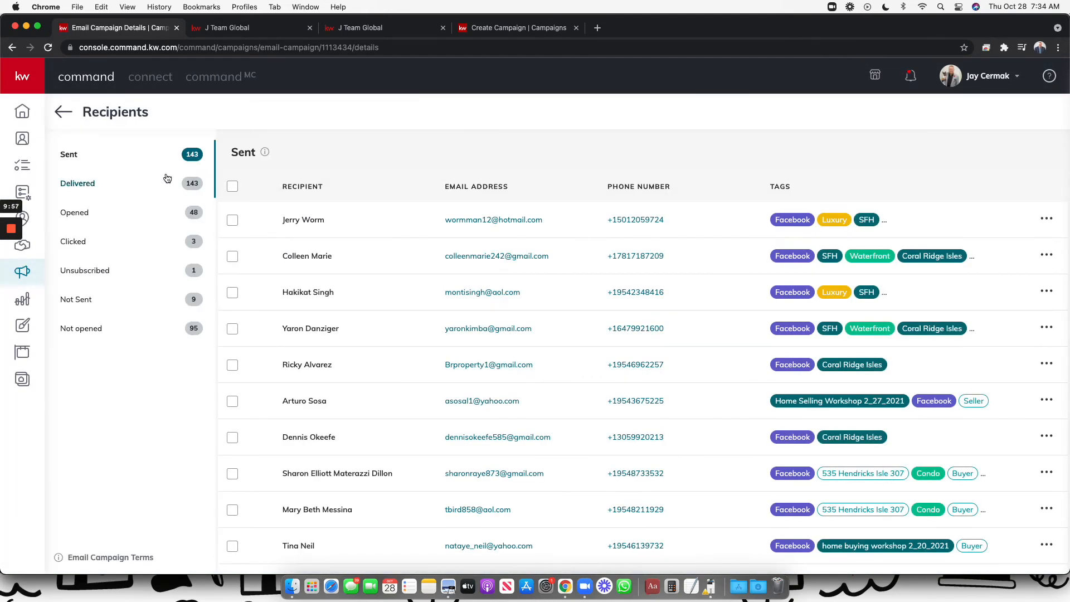
Review recipients under Delivered, Opened, Clicked, Unsubscribed, Not Sent and Not opened, then return to Campaigns
{"action": "left_click", "coordinate": [90, 184]}
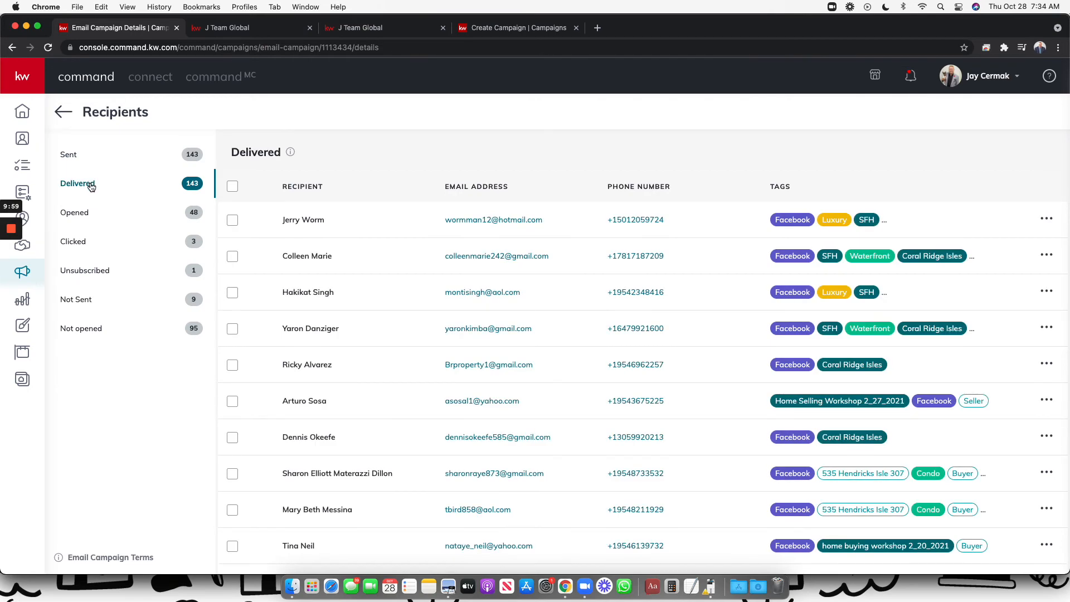
{"action": "left_click", "coordinate": [82, 216]}
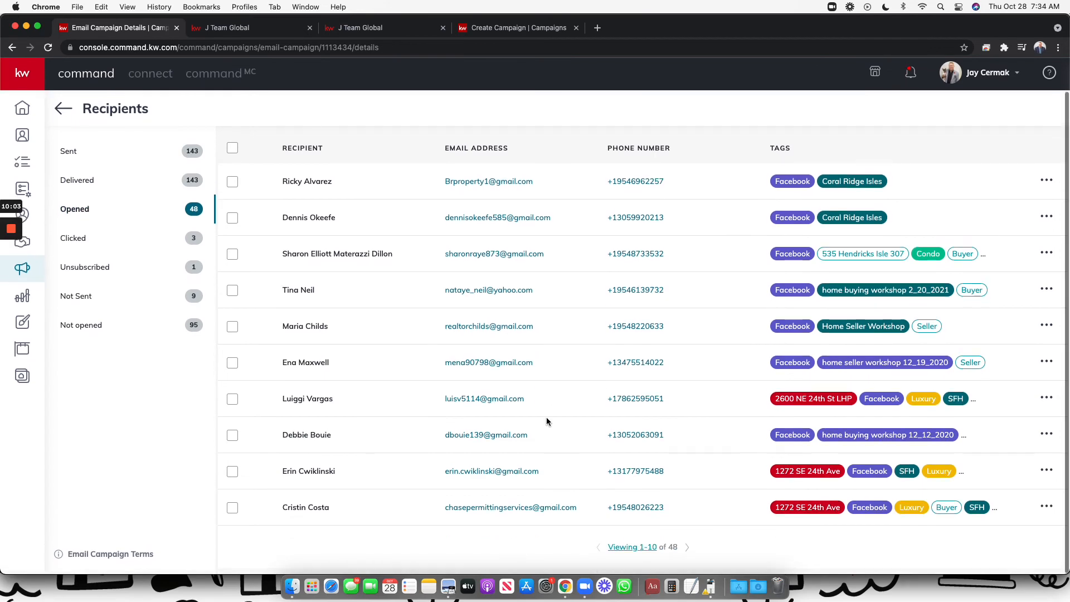
{"action": "left_click", "coordinate": [118, 248]}
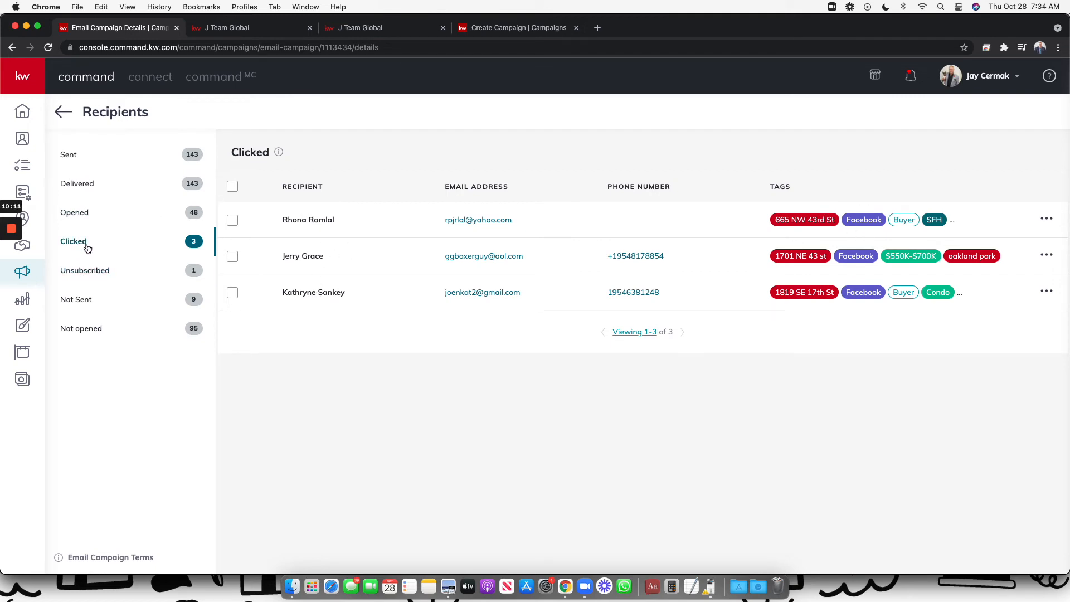
{"action": "left_click", "coordinate": [84, 270]}
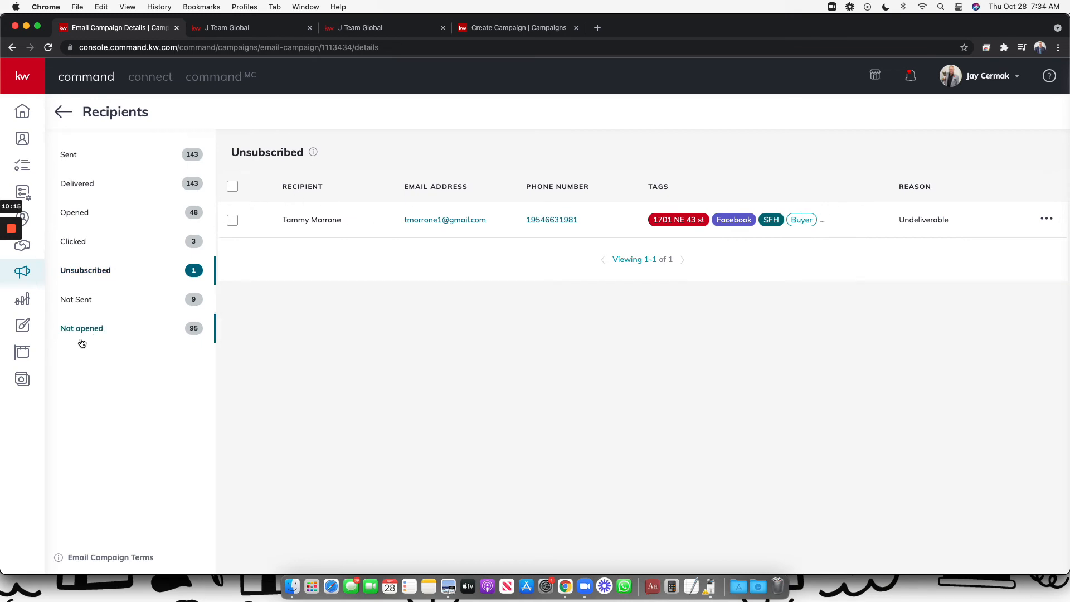
{"action": "left_click", "coordinate": [78, 304]}
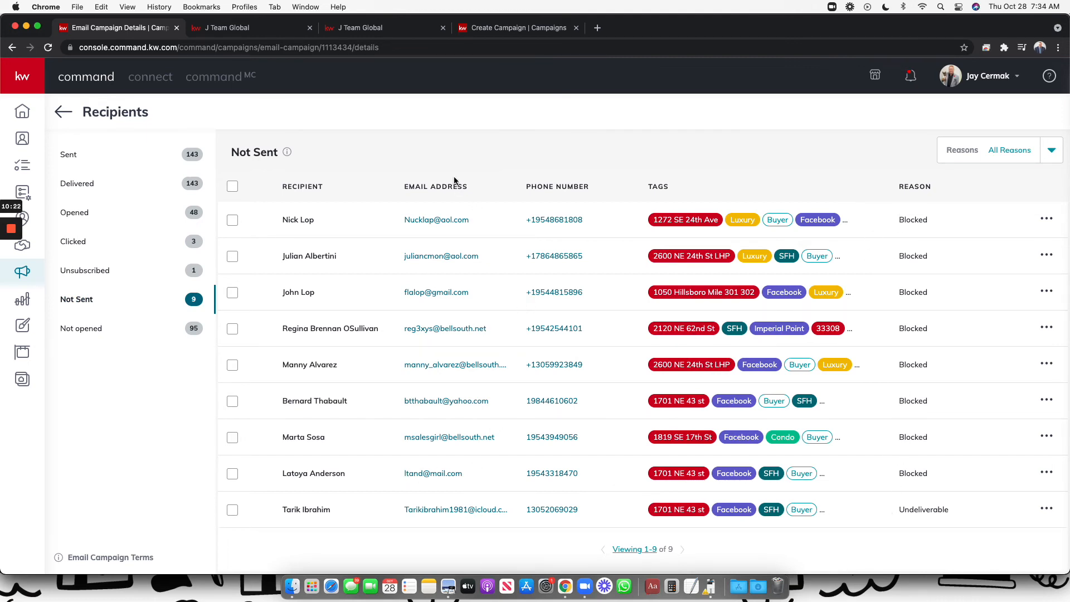
{"action": "left_click", "coordinate": [83, 330]}
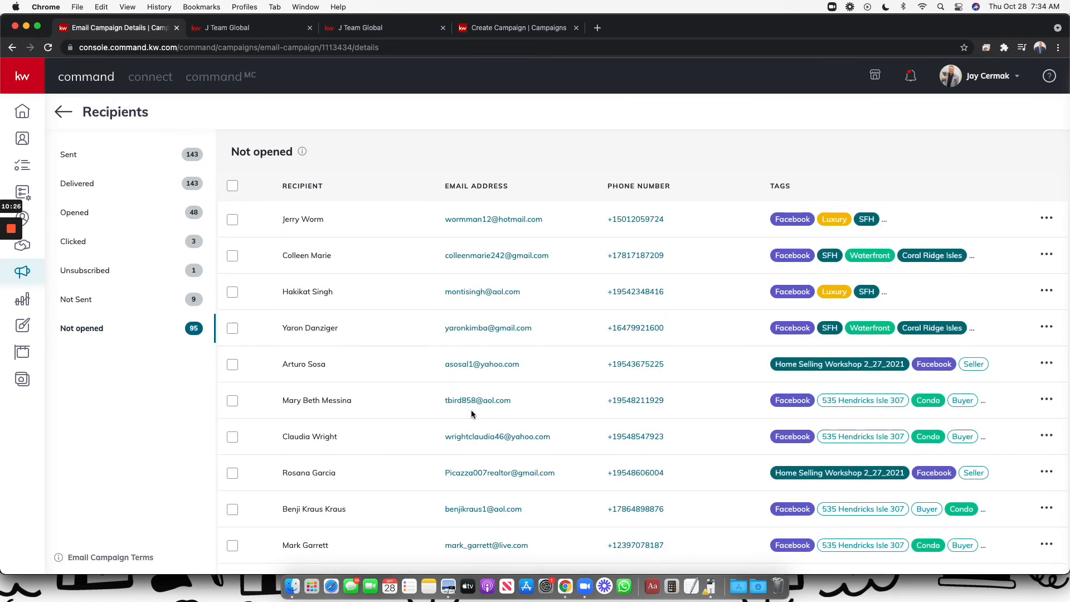
{"action": "scroll", "coordinate": [470, 411], "scroll_direction": "down", "scroll_amount": 1}
{"action": "scroll", "coordinate": [471, 414], "scroll_direction": "up", "scroll_amount": 1}
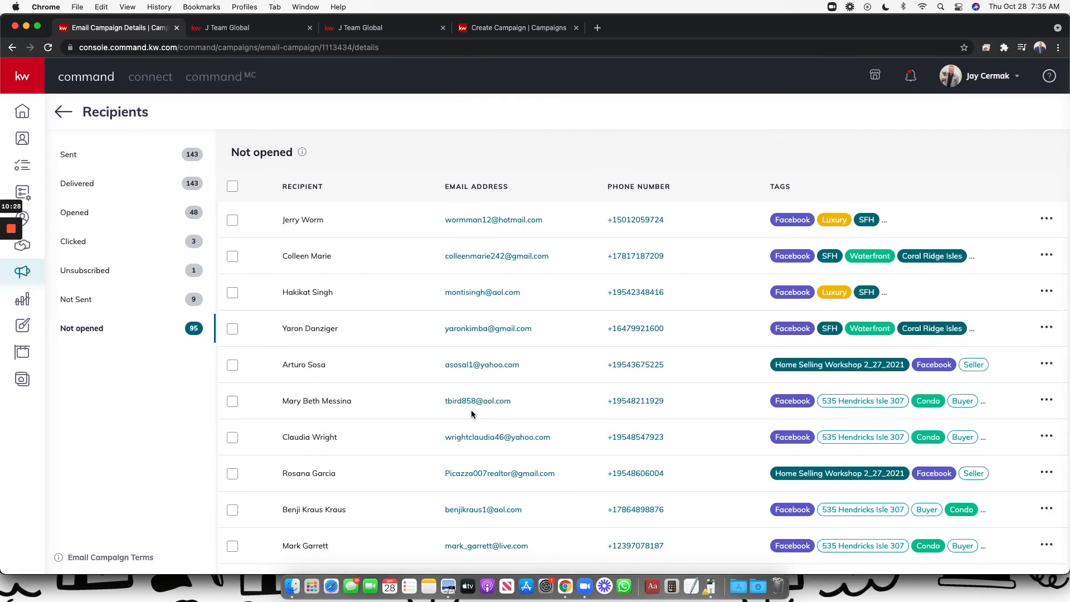
{"action": "scroll", "coordinate": [471, 414], "scroll_direction": "down", "scroll_amount": 1}
{"action": "scroll", "coordinate": [471, 413], "scroll_direction": "up", "scroll_amount": 1}
{"action": "left_click", "coordinate": [65, 114]}
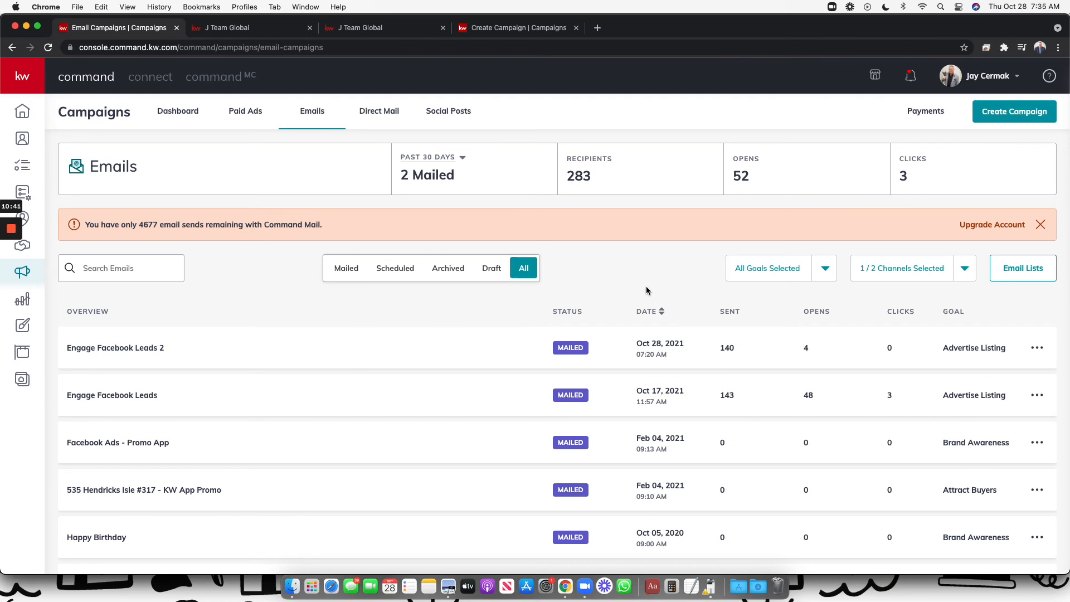
Favorite the $639,500 listing and change the search location to Wilton Manors, FL
{"action": "left_click", "coordinate": [276, 28]}
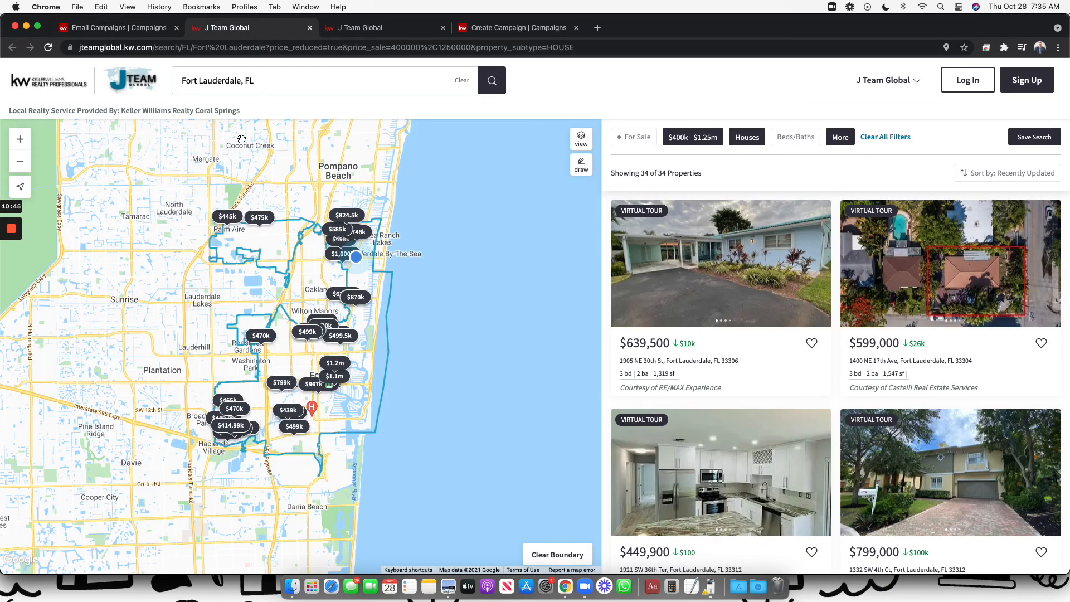
{"action": "left_click", "coordinate": [811, 343]}
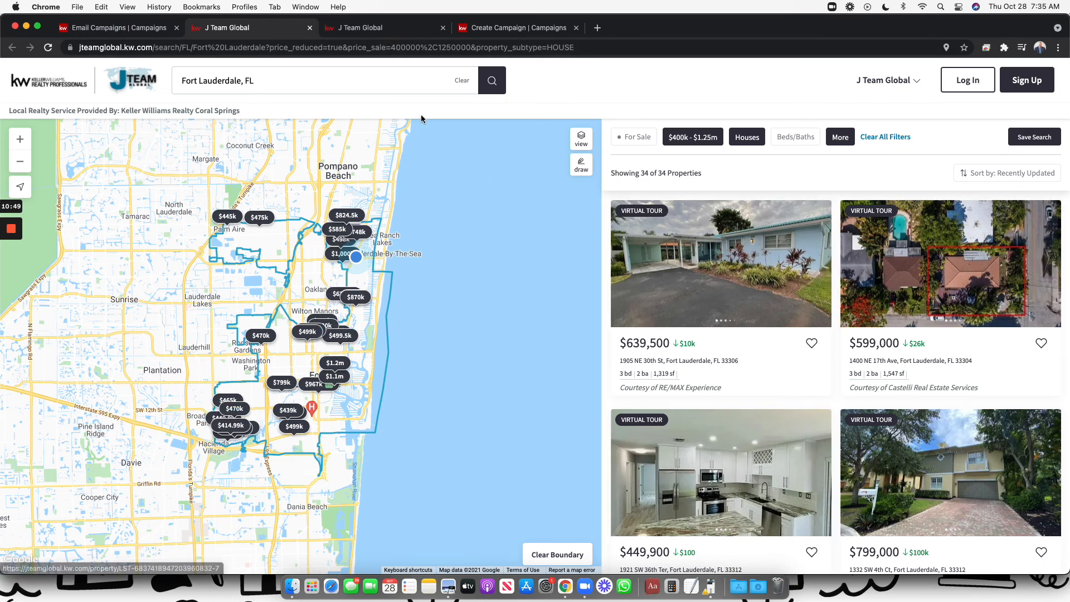
{"action": "left_click", "coordinate": [354, 82]}
{"action": "type", "text": "wilton"}
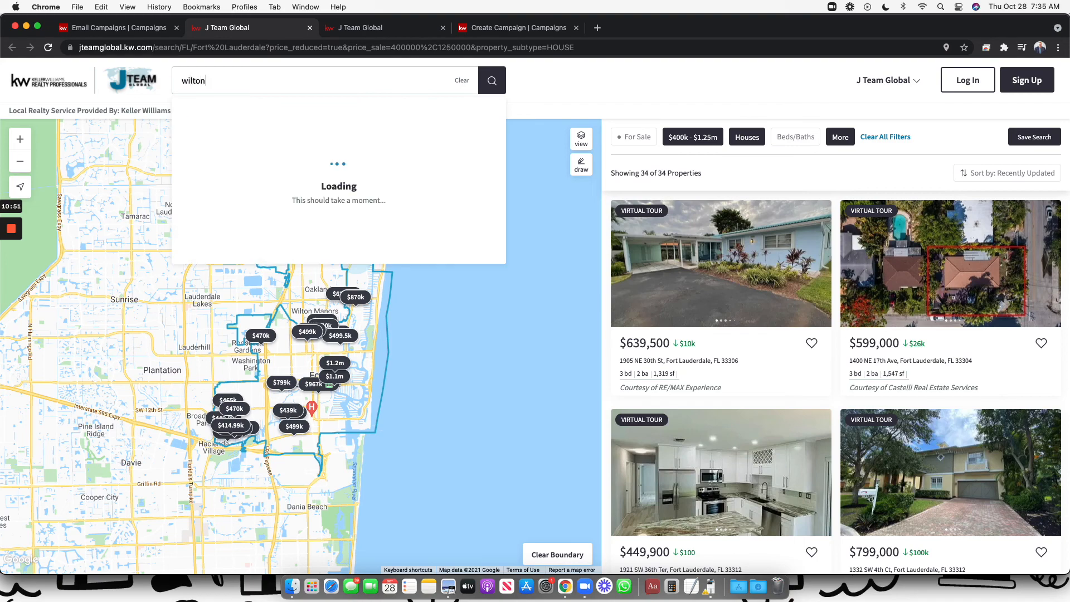
{"action": "type", "text": " mantors"}
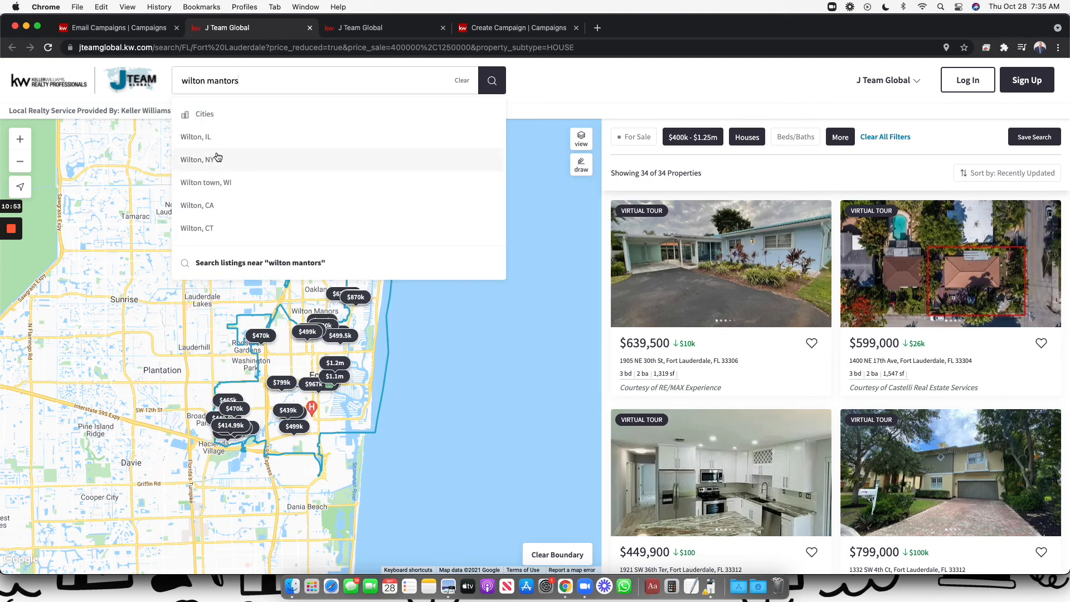
{"action": "key", "text": "BackSpace"}
{"action": "key", "text": "BackSpace"}
{"action": "key", "text": "BackSpace"}
{"action": "key", "text": "BackSpace"}
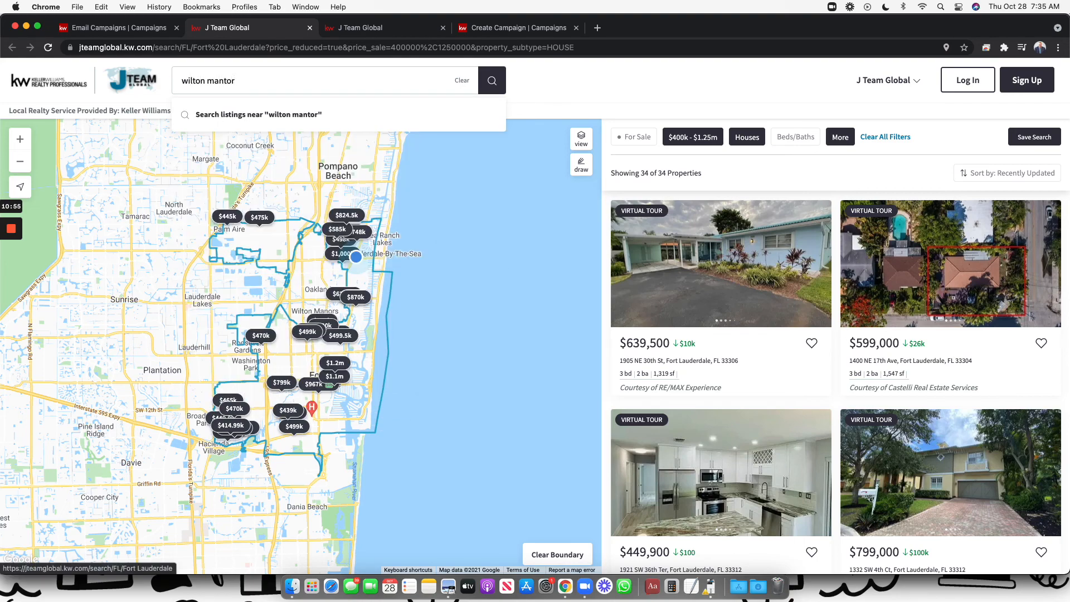
{"action": "type", "text": "or"}
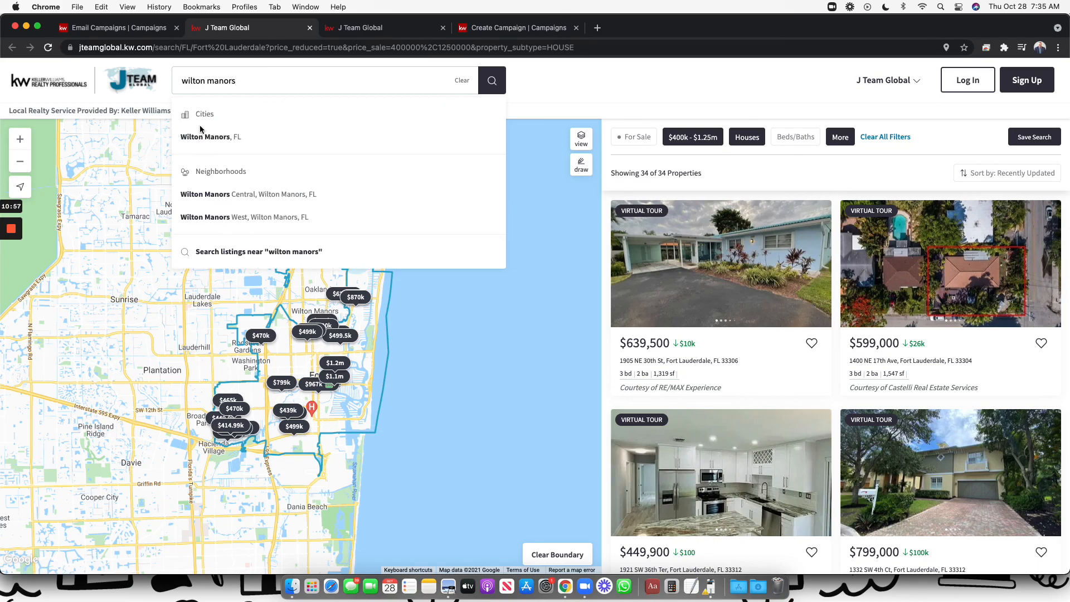
{"action": "left_click", "coordinate": [212, 138]}
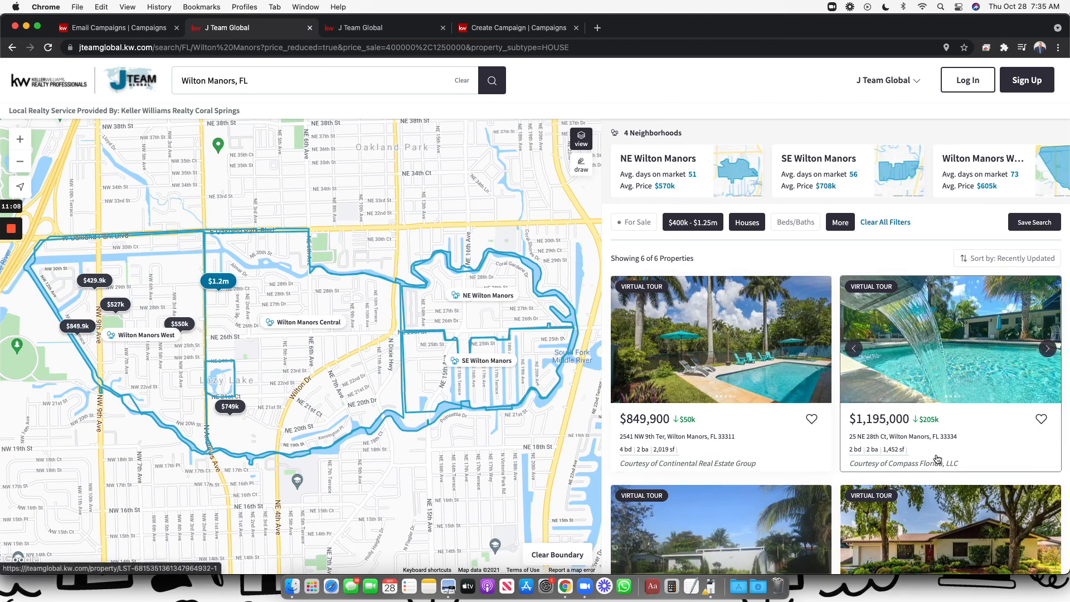
Copy the Wilton Manors search URL, then bring up the Fort Lauderdale listings tab
{"action": "left_click", "coordinate": [281, 49]}
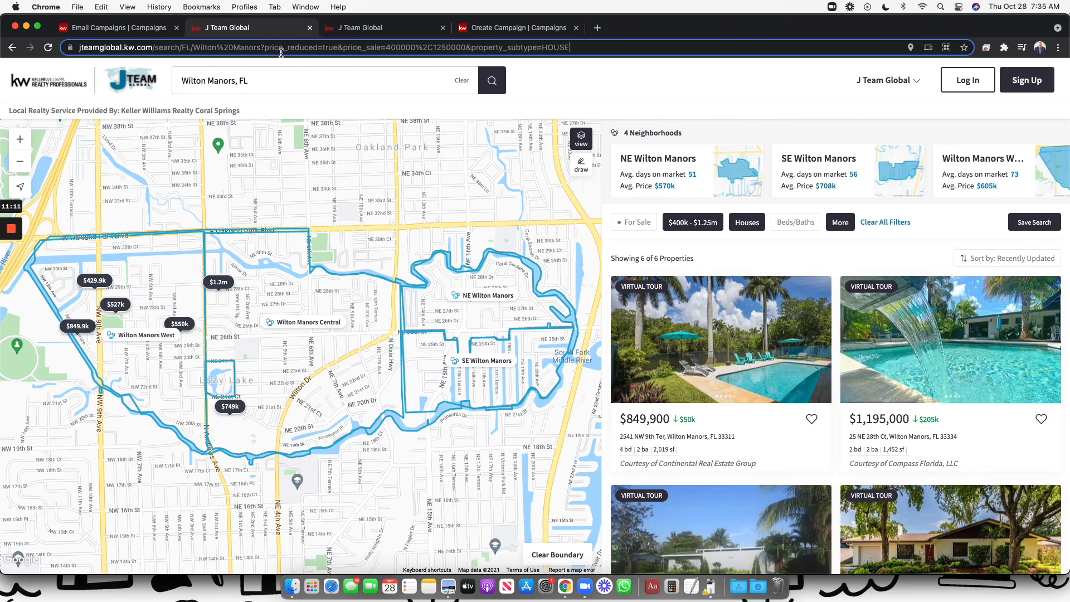
{"action": "key", "text": "super+a"}
{"action": "key", "text": "super+c"}
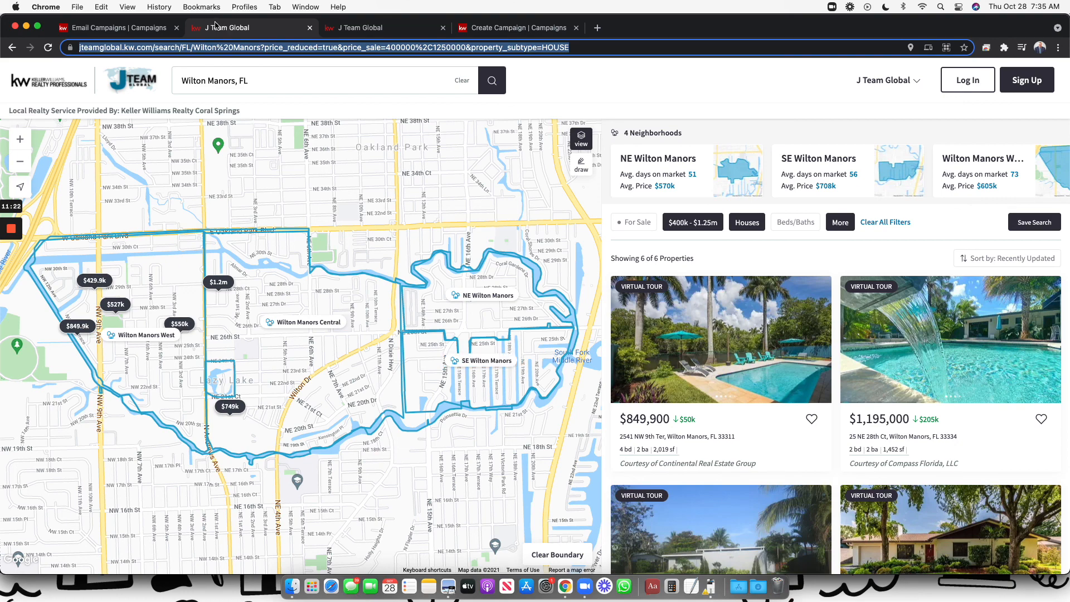
{"action": "left_click", "coordinate": [153, 31]}
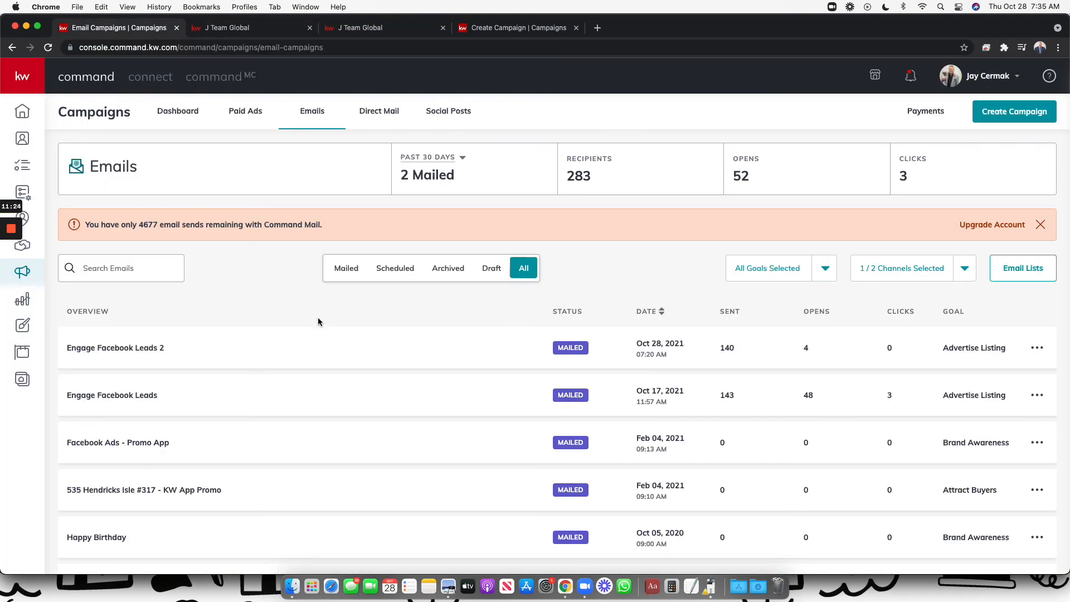
{"action": "scroll", "coordinate": [320, 316], "scroll_direction": "down", "scroll_amount": 3}
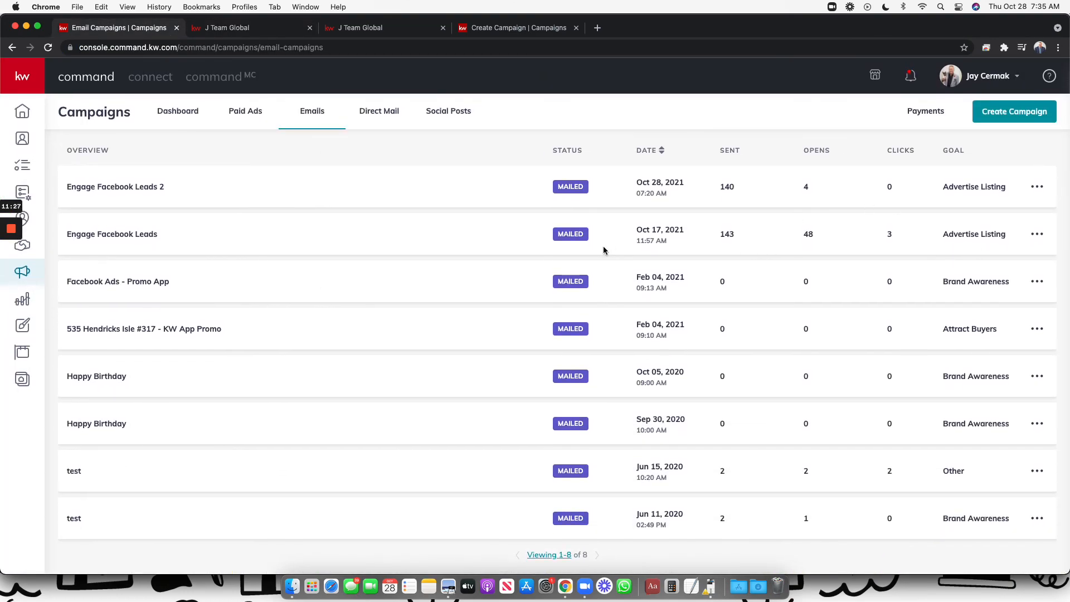
{"action": "scroll", "coordinate": [603, 250], "scroll_direction": "up", "scroll_amount": 3}
{"action": "left_click", "coordinate": [351, 29]}
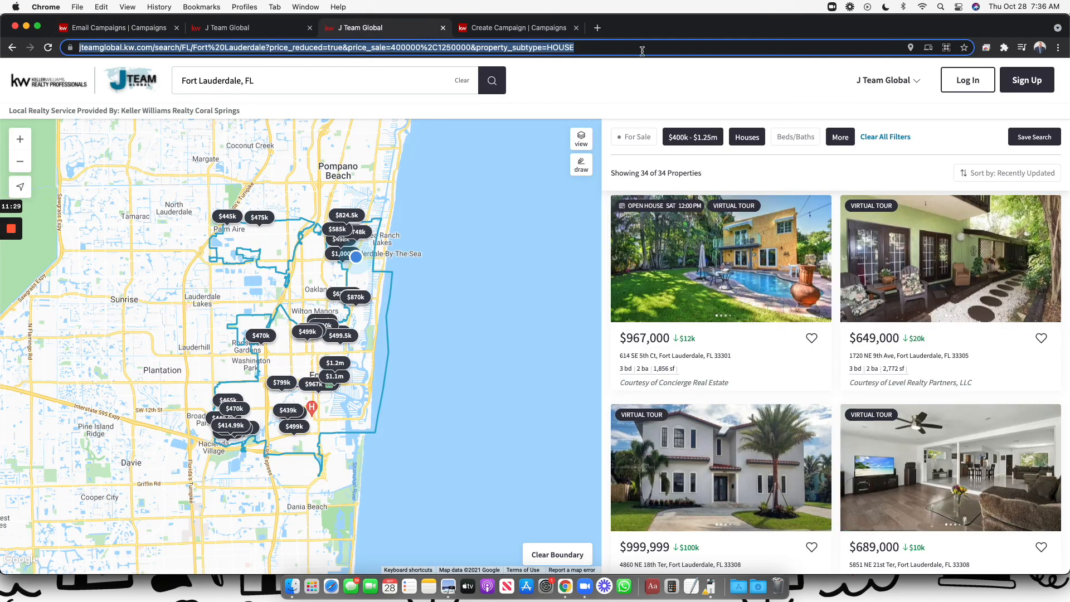
Open the More filters dropdown and scroll to the Price Reduced (< 7 days ago) toggle
{"action": "left_click", "coordinate": [844, 139]}
{"action": "scroll", "coordinate": [830, 290], "scroll_direction": "down", "scroll_amount": 5}
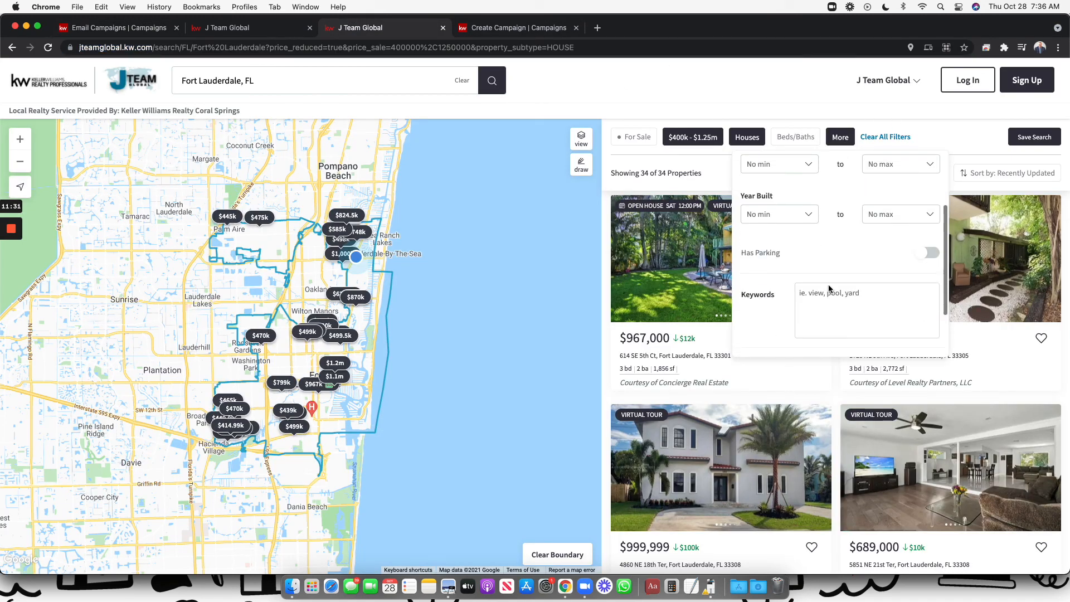